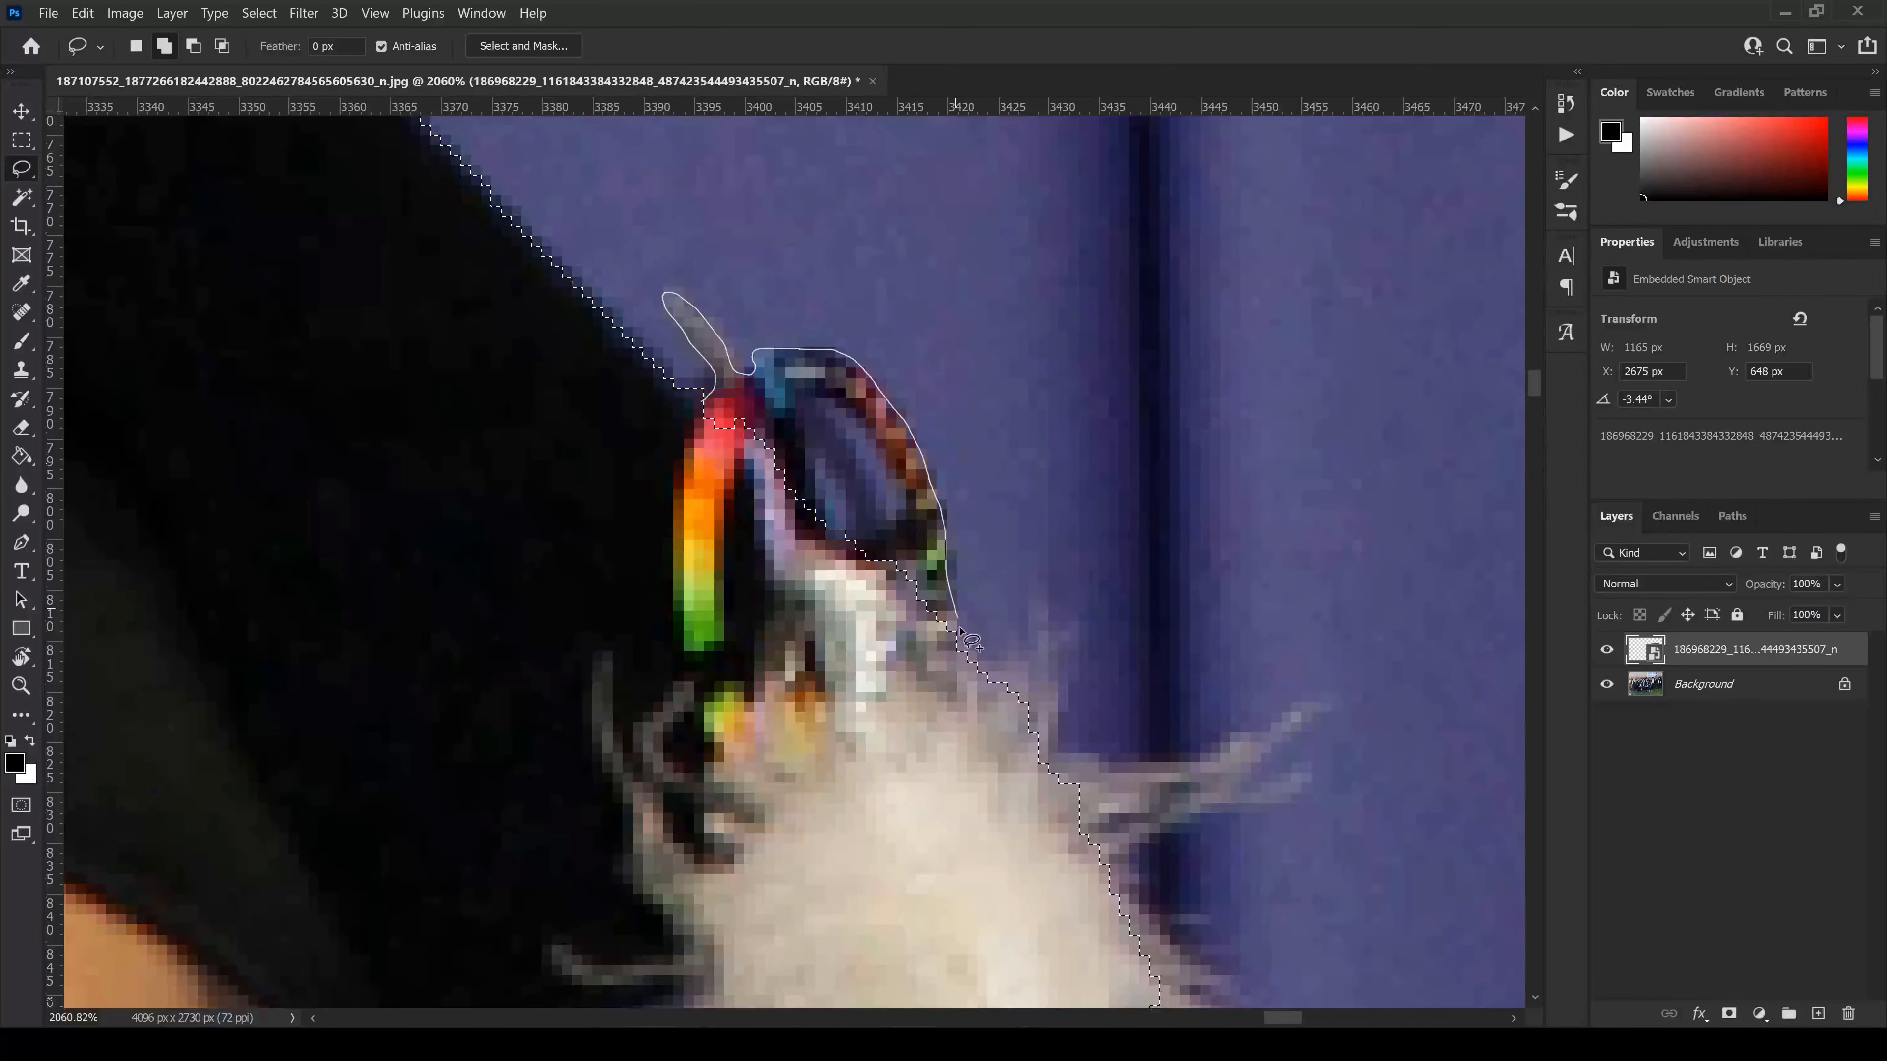
# - Add the tassel's beaded loop and the feather's uppermost wisps to the Lasso selection of the graduate
pyautogui.moveTo(959, 629)
pyautogui.mouseDown()
pyautogui.moveTo(903, 550)
pyautogui.moveTo(865, 405)
pyautogui.moveTo(806, 520)
pyautogui.moveTo(771, 518)
pyautogui.mouseUp()
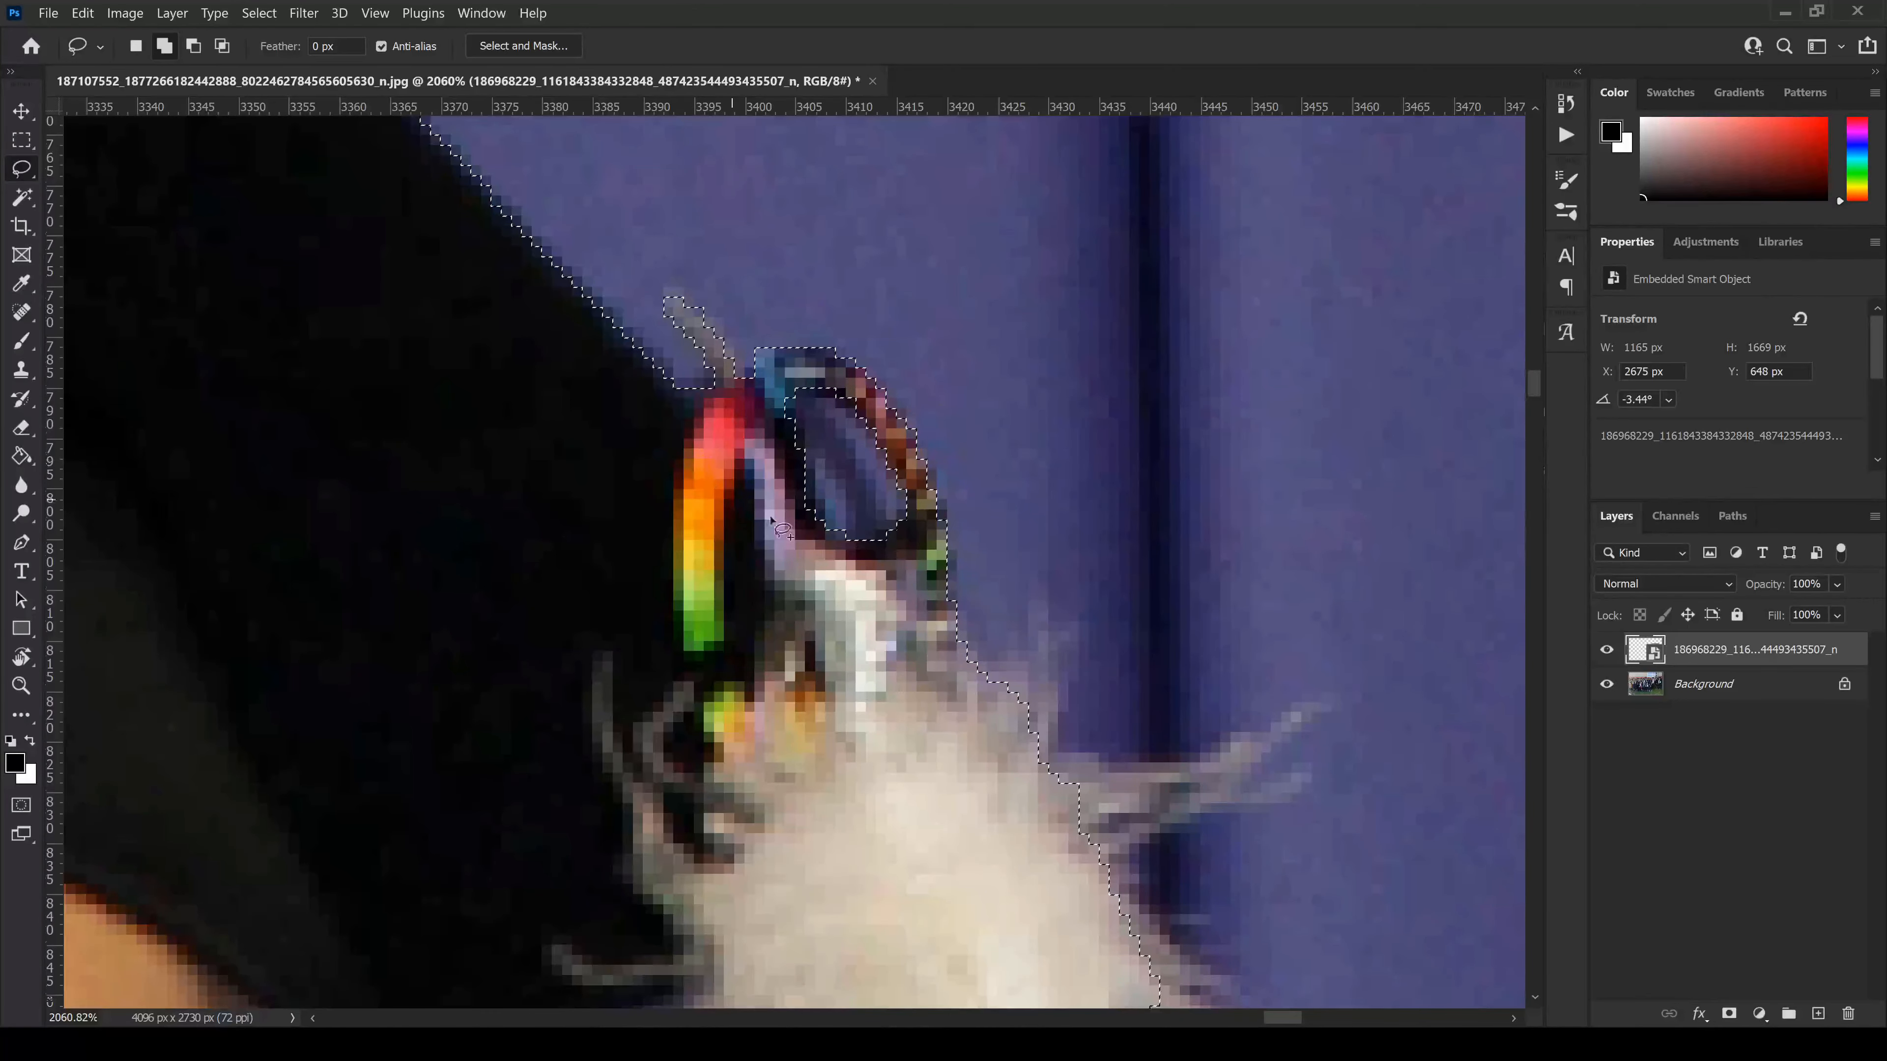
pyautogui.scroll(-3, 772, 520)
pyautogui.moveTo(969, 429)
pyautogui.mouseDown()
pyautogui.moveTo(1018, 416)
pyautogui.moveTo(1035, 359)
pyautogui.moveTo(1054, 472)
pyautogui.mouseUp()
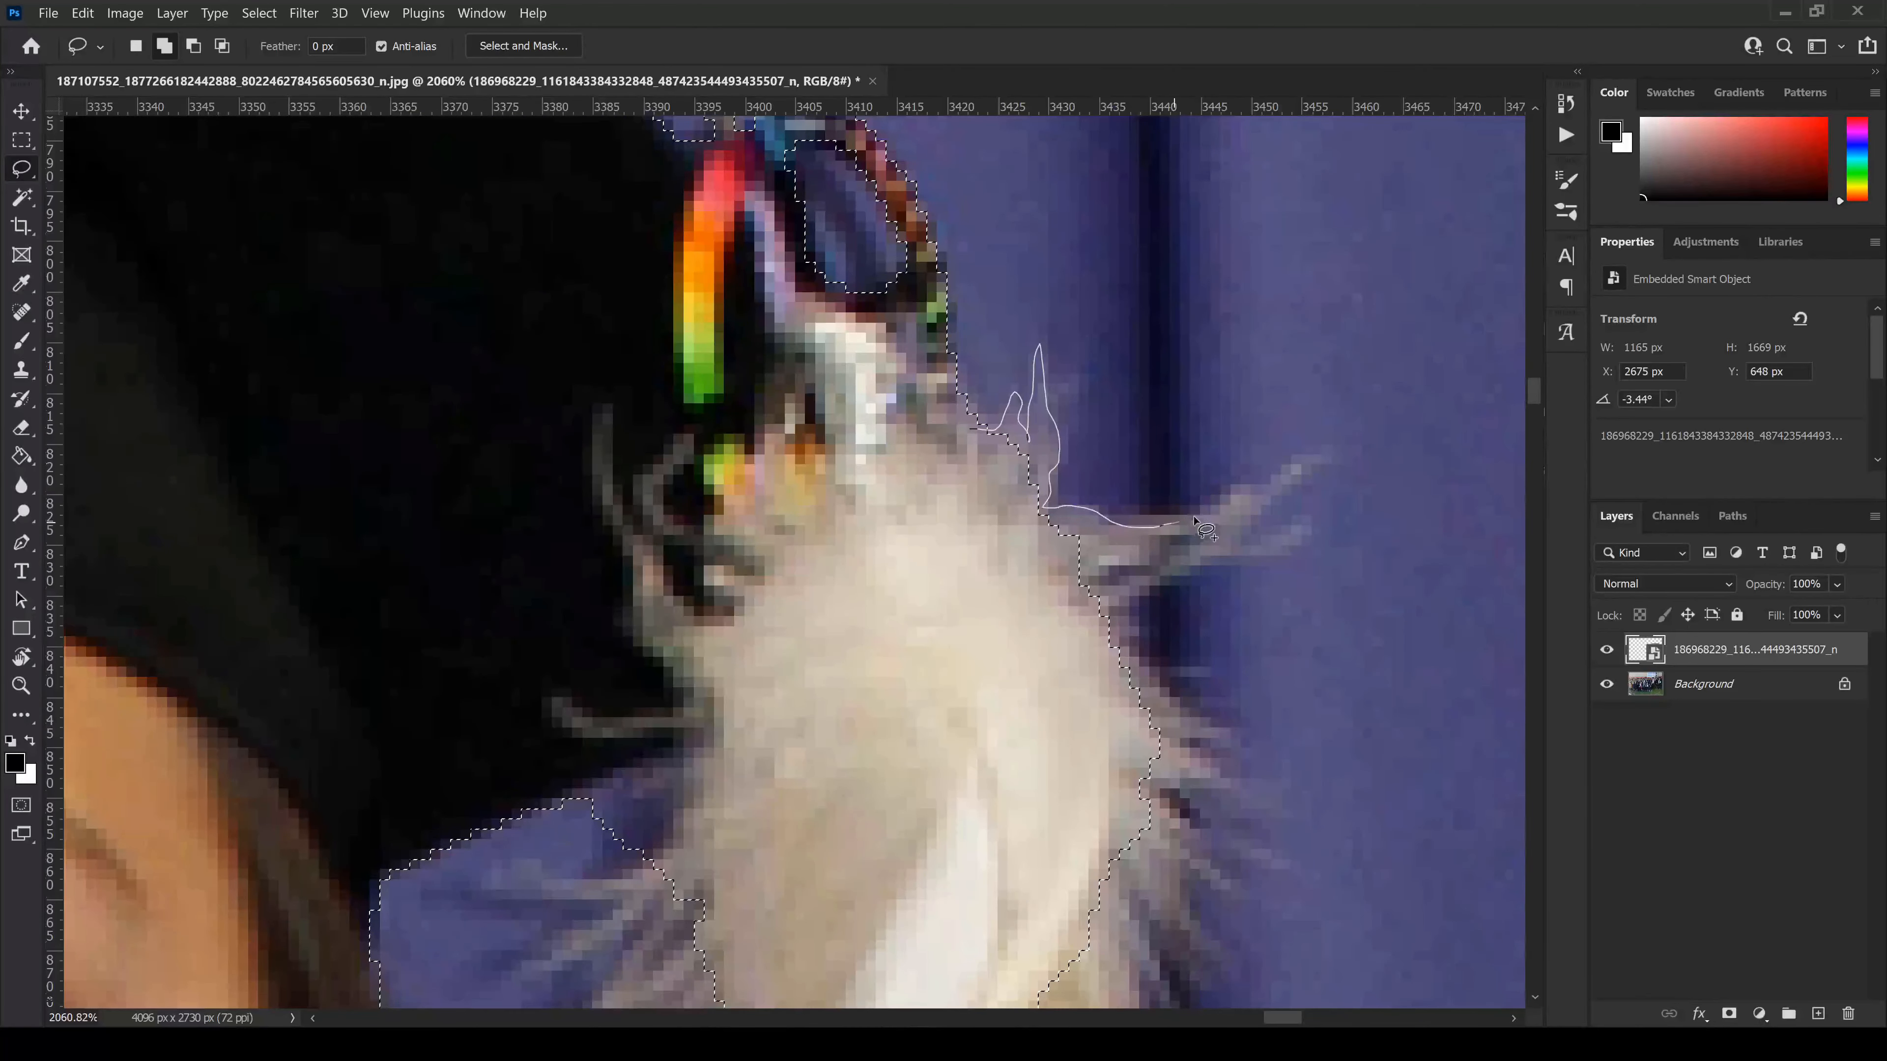
pyautogui.moveTo(1232, 541); pyautogui.dragTo(1108, 604)
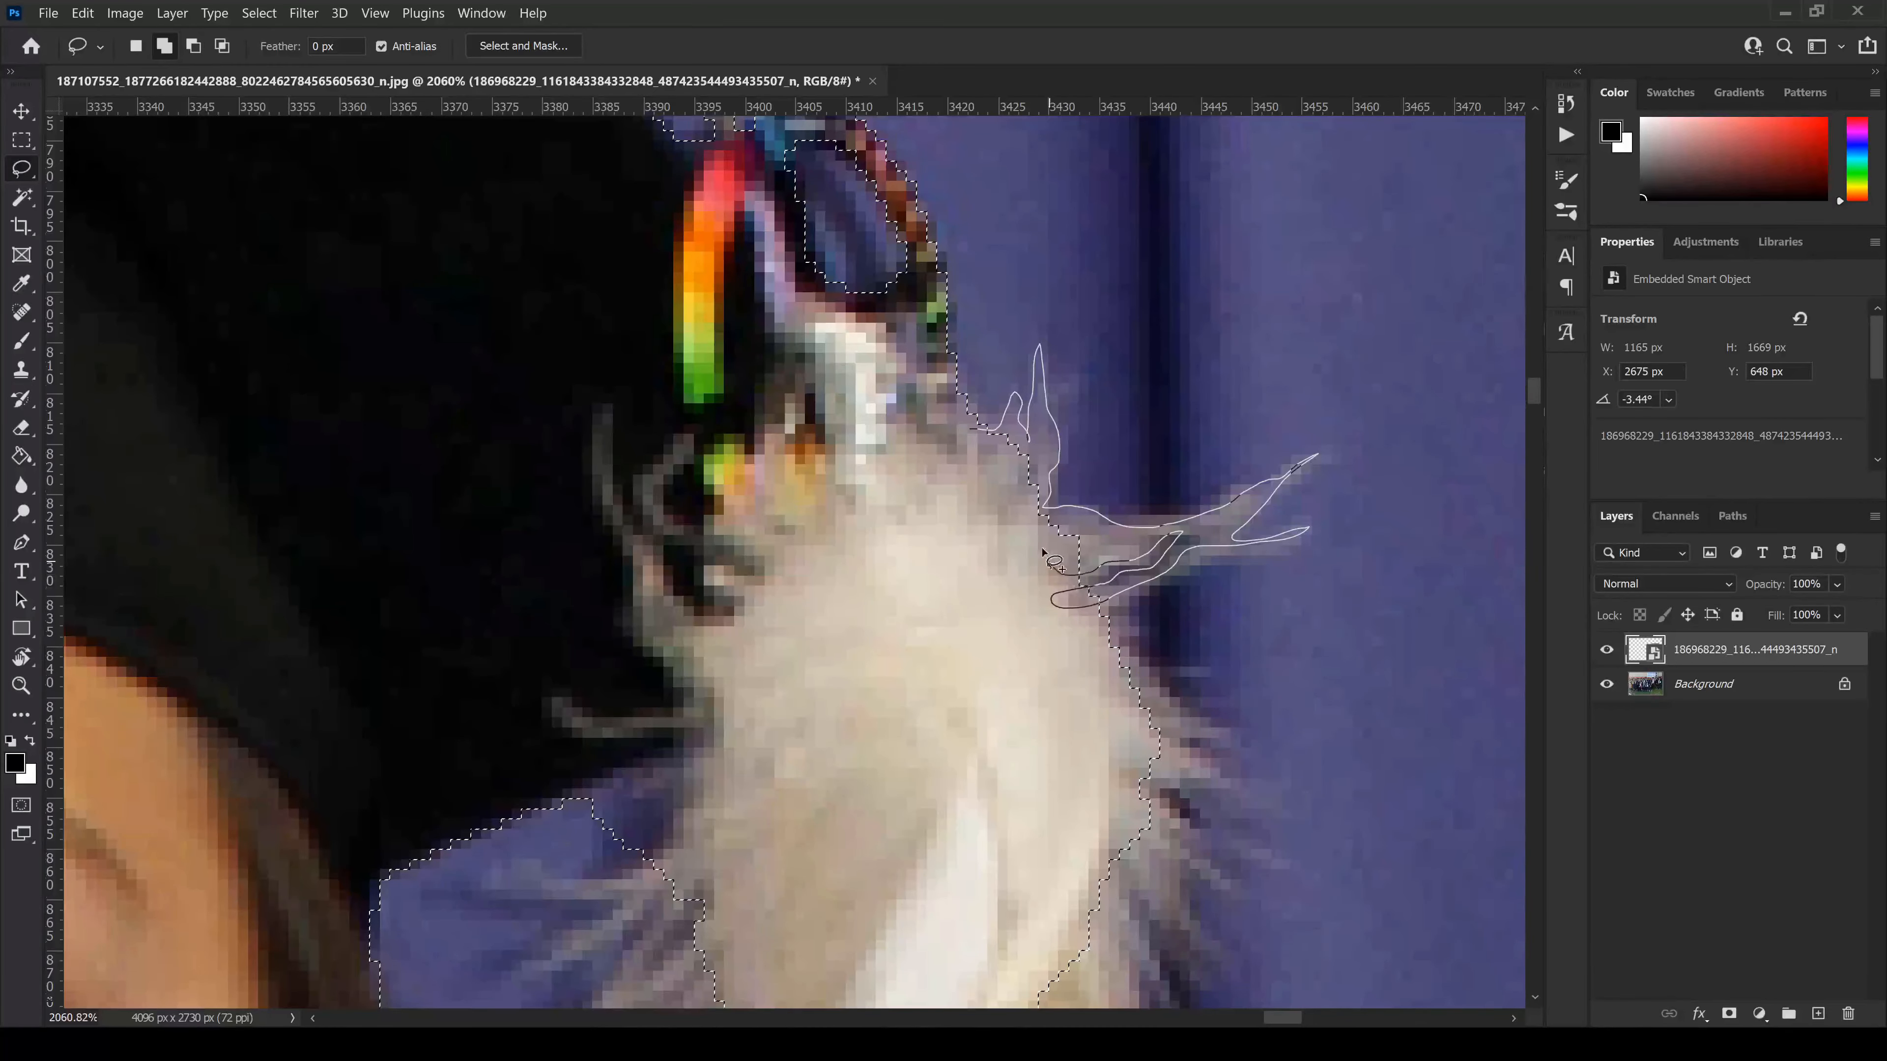
pyautogui.moveTo(1042, 551); pyautogui.dragTo(1044, 554)
# - Extend the Lasso selection around the fine fringe strands on both sides of the white feather
pyautogui.scroll(-4, 1096, 309)
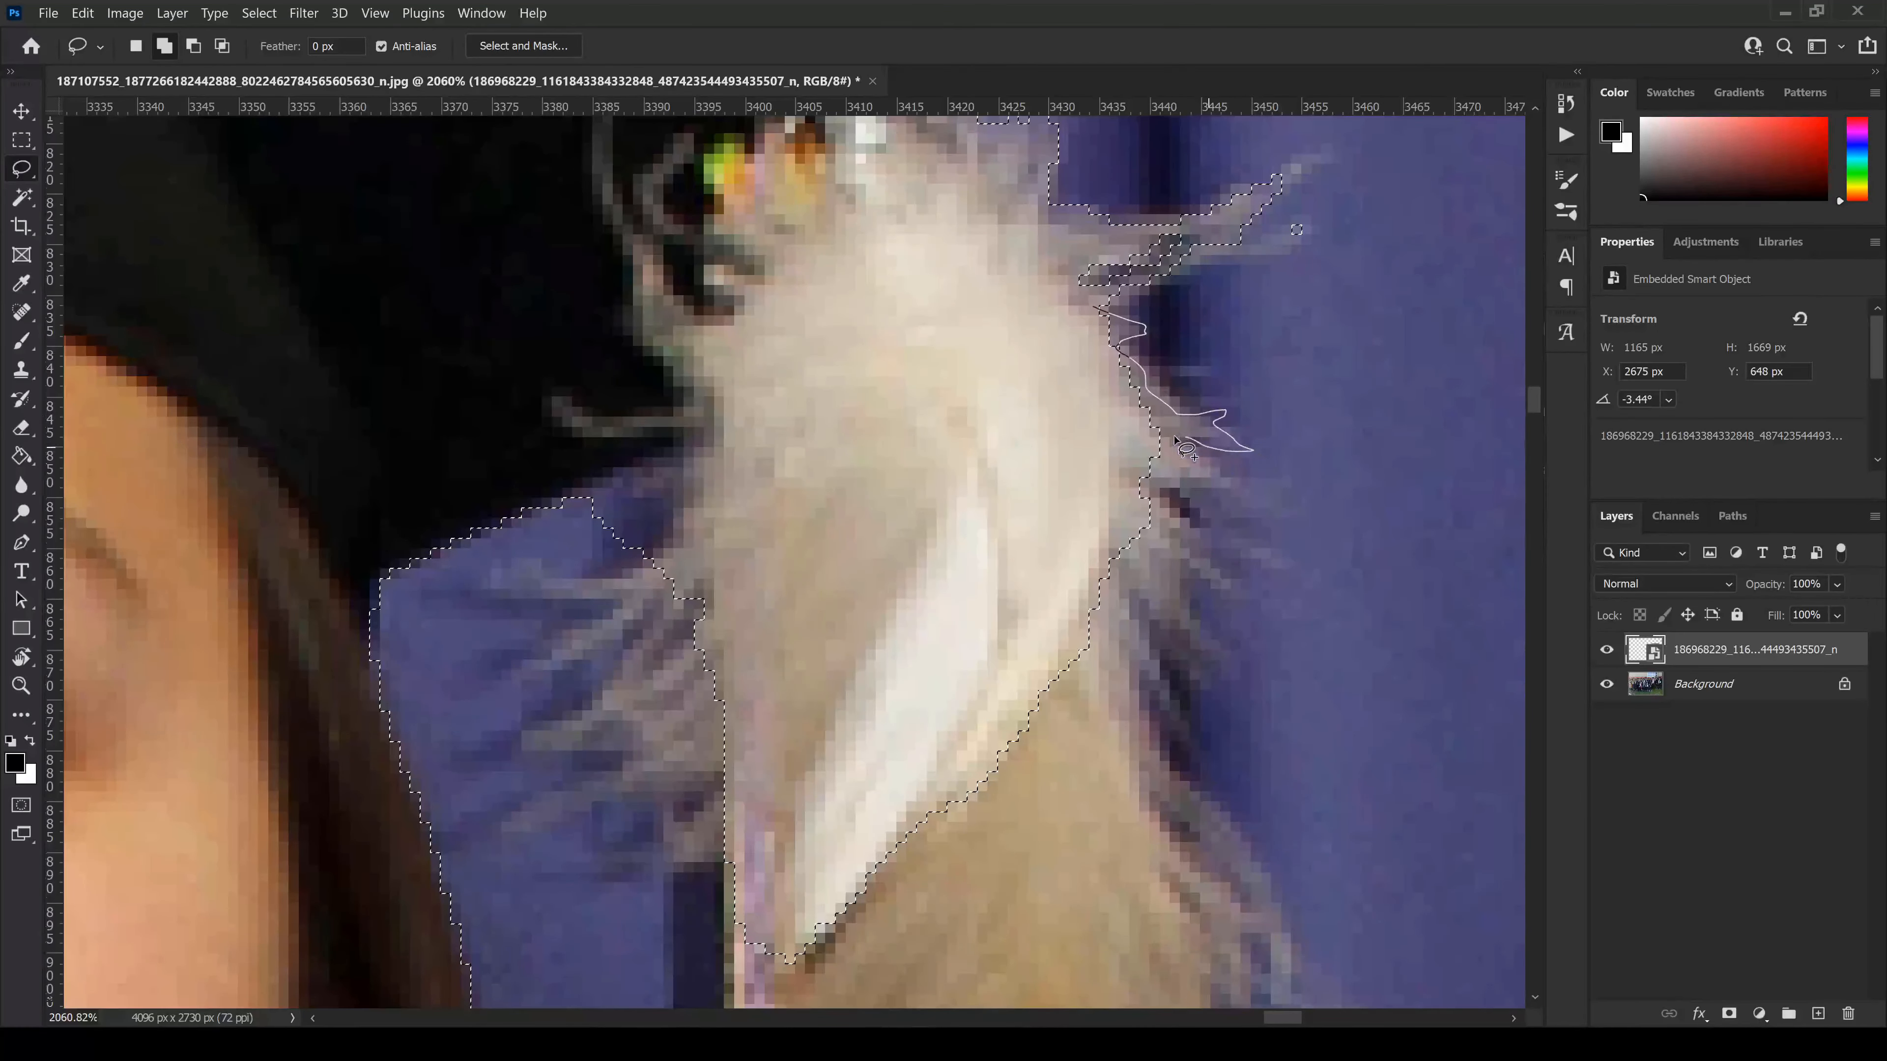
pyautogui.moveTo(1235, 552); pyautogui.dragTo(1181, 555)
pyautogui.moveTo(1185, 628)
pyautogui.mouseDown()
pyautogui.moveTo(1176, 782)
pyautogui.moveTo(1059, 353)
pyautogui.moveTo(1088, 309)
pyautogui.mouseUp()
pyautogui.scroll(-4, 1099, 416)
pyautogui.scroll(-4, 1158, 483)
pyautogui.scroll(5, 821, 488)
pyautogui.moveTo(837, 525)
pyautogui.mouseDown()
pyautogui.moveTo(657, 544)
pyautogui.moveTo(704, 814)
pyautogui.moveTo(929, 847)
pyautogui.moveTo(935, 587)
pyautogui.mouseUp()
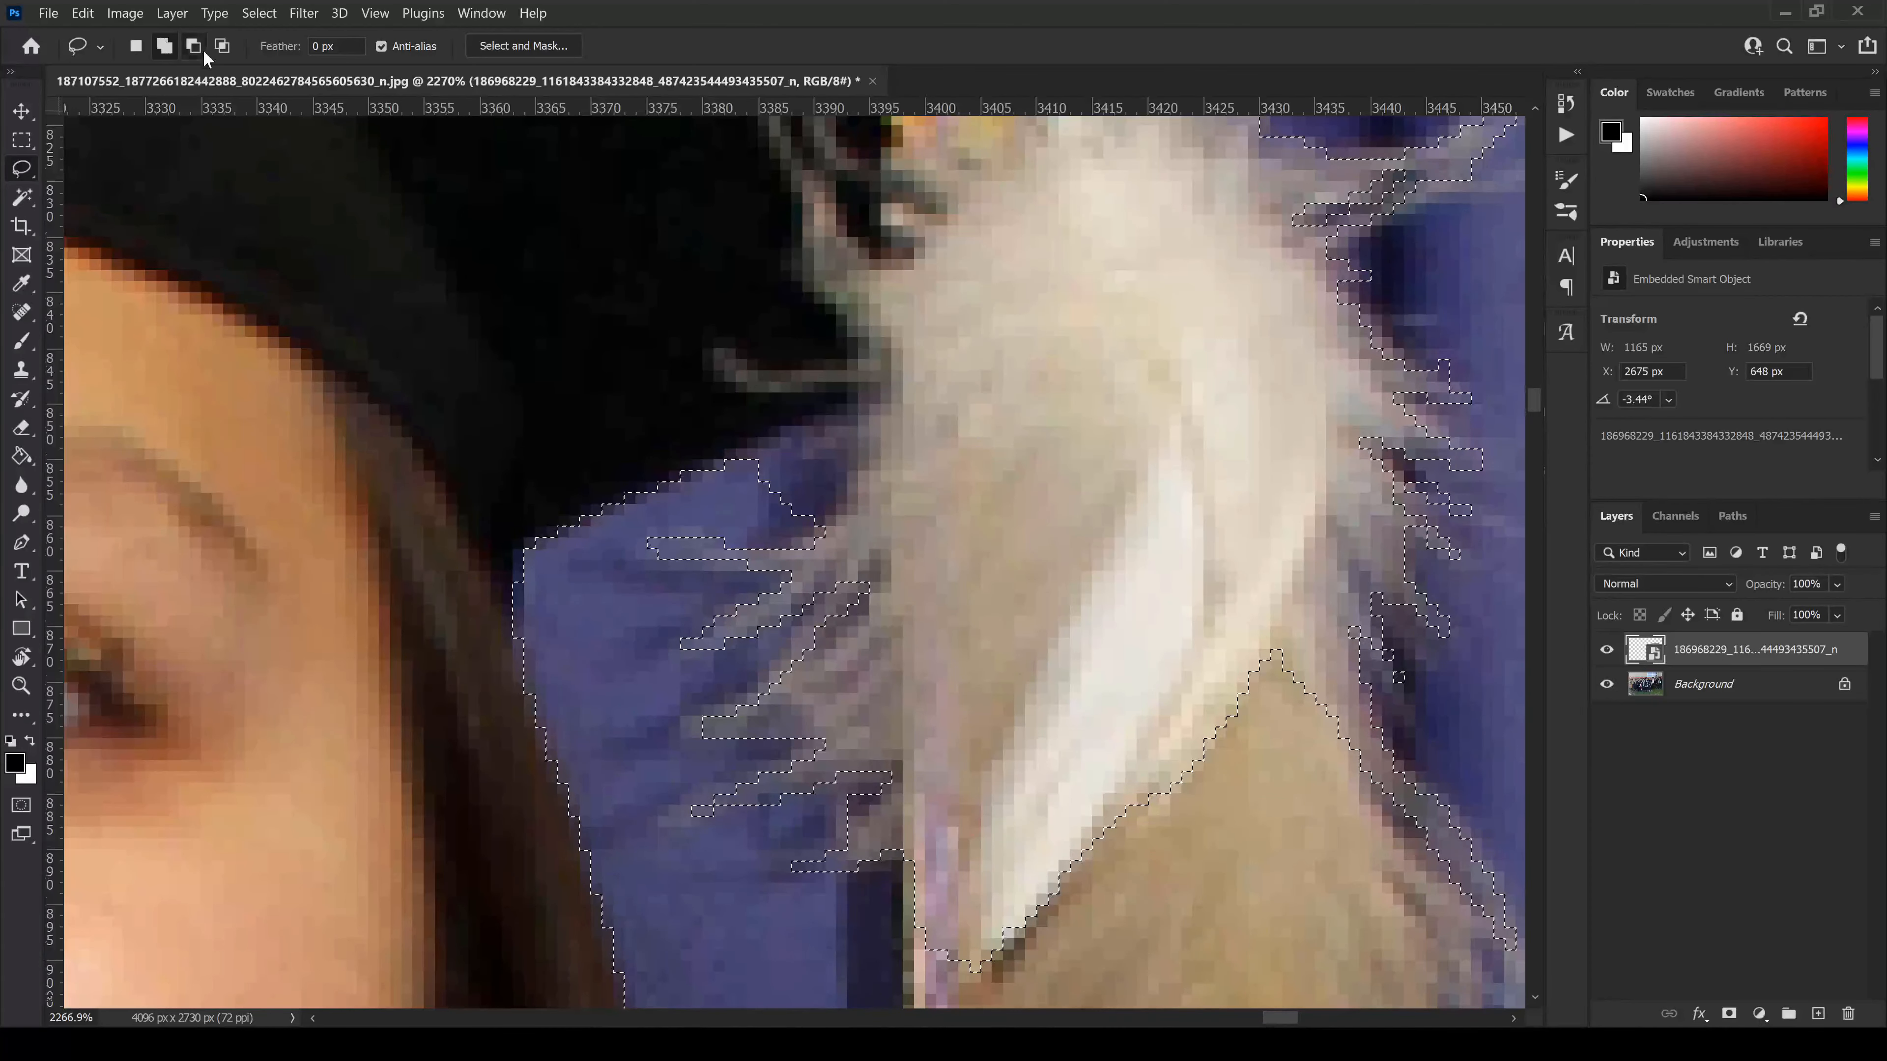
# - Subtract the blue background gap between the graduation cap and the feather from the Lasso selection
pyautogui.moveTo(857, 487); pyautogui.dragTo(737, 480)
pyautogui.scroll(-7, 933, 516)
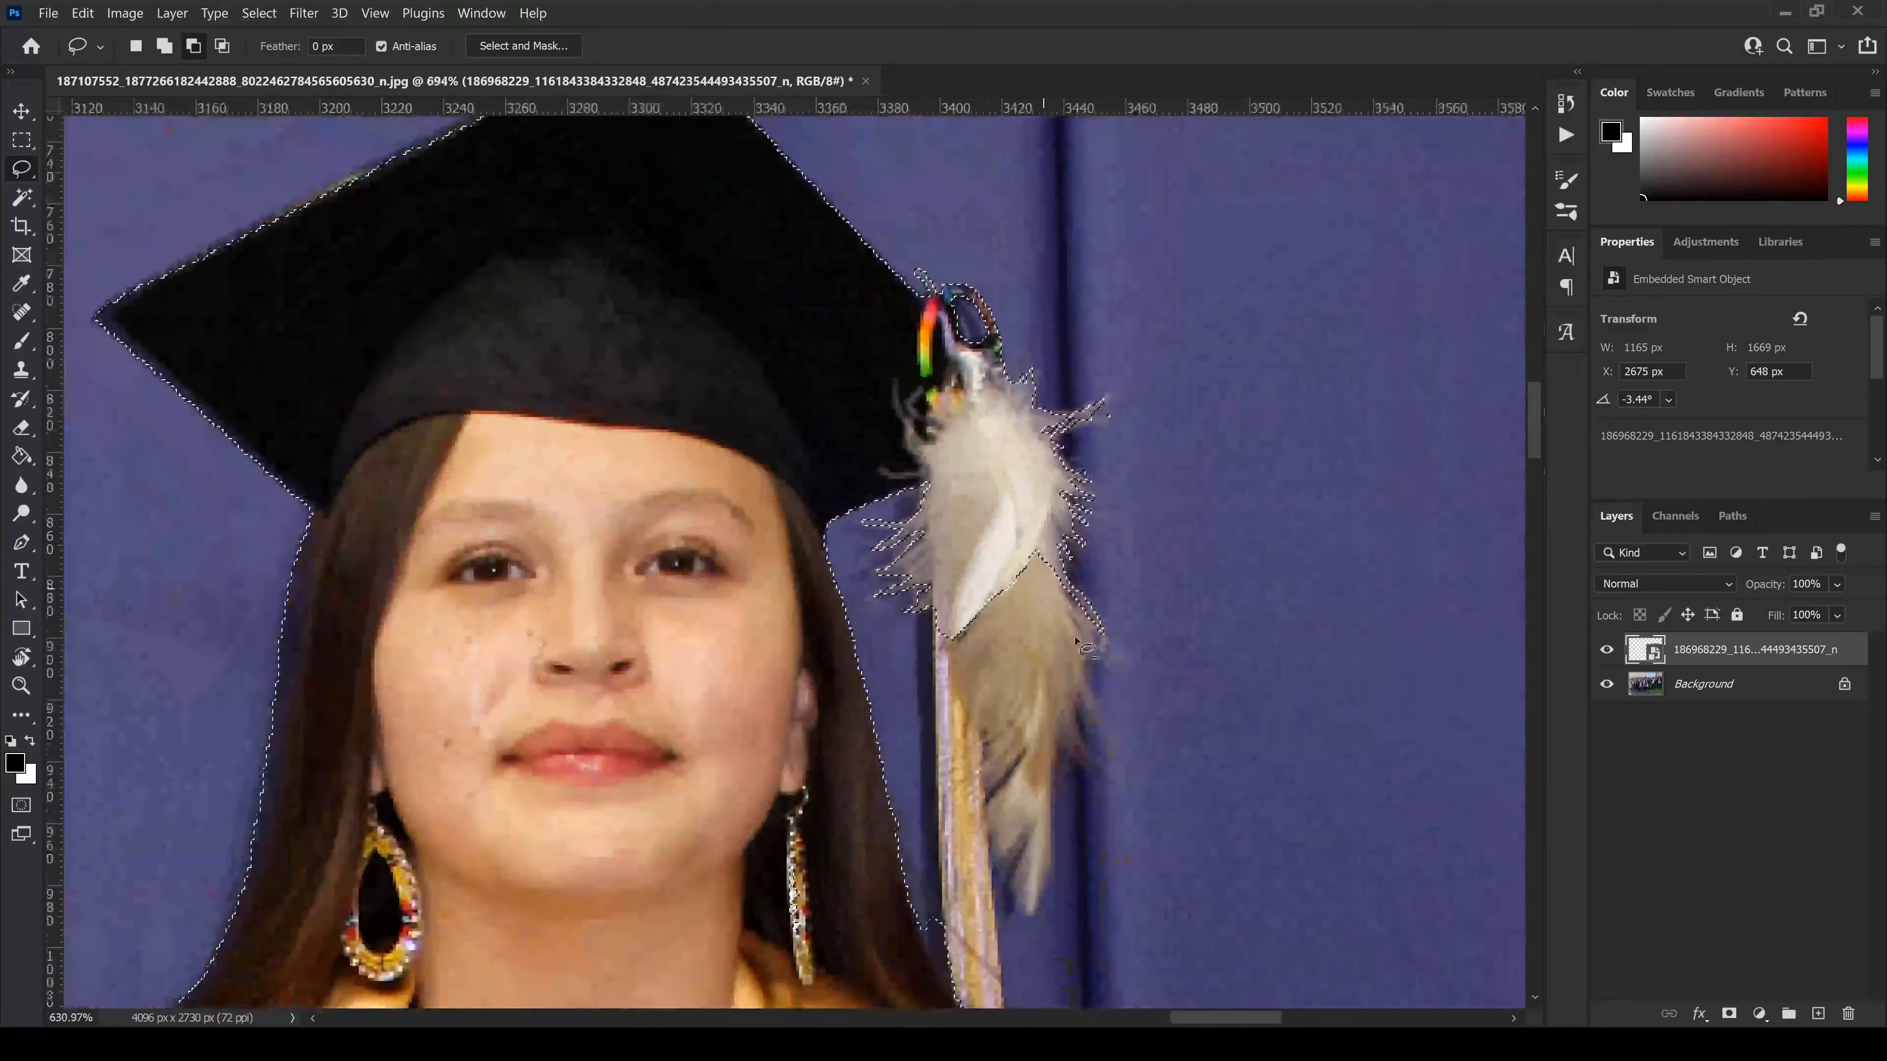
pyautogui.scroll(4, 1065, 755)
# - Add the gold and lilac tassel cord below the feather to the Lasso selection, down to the shoulder
pyautogui.click(164, 46)
pyautogui.scroll(-4, 898, 665)
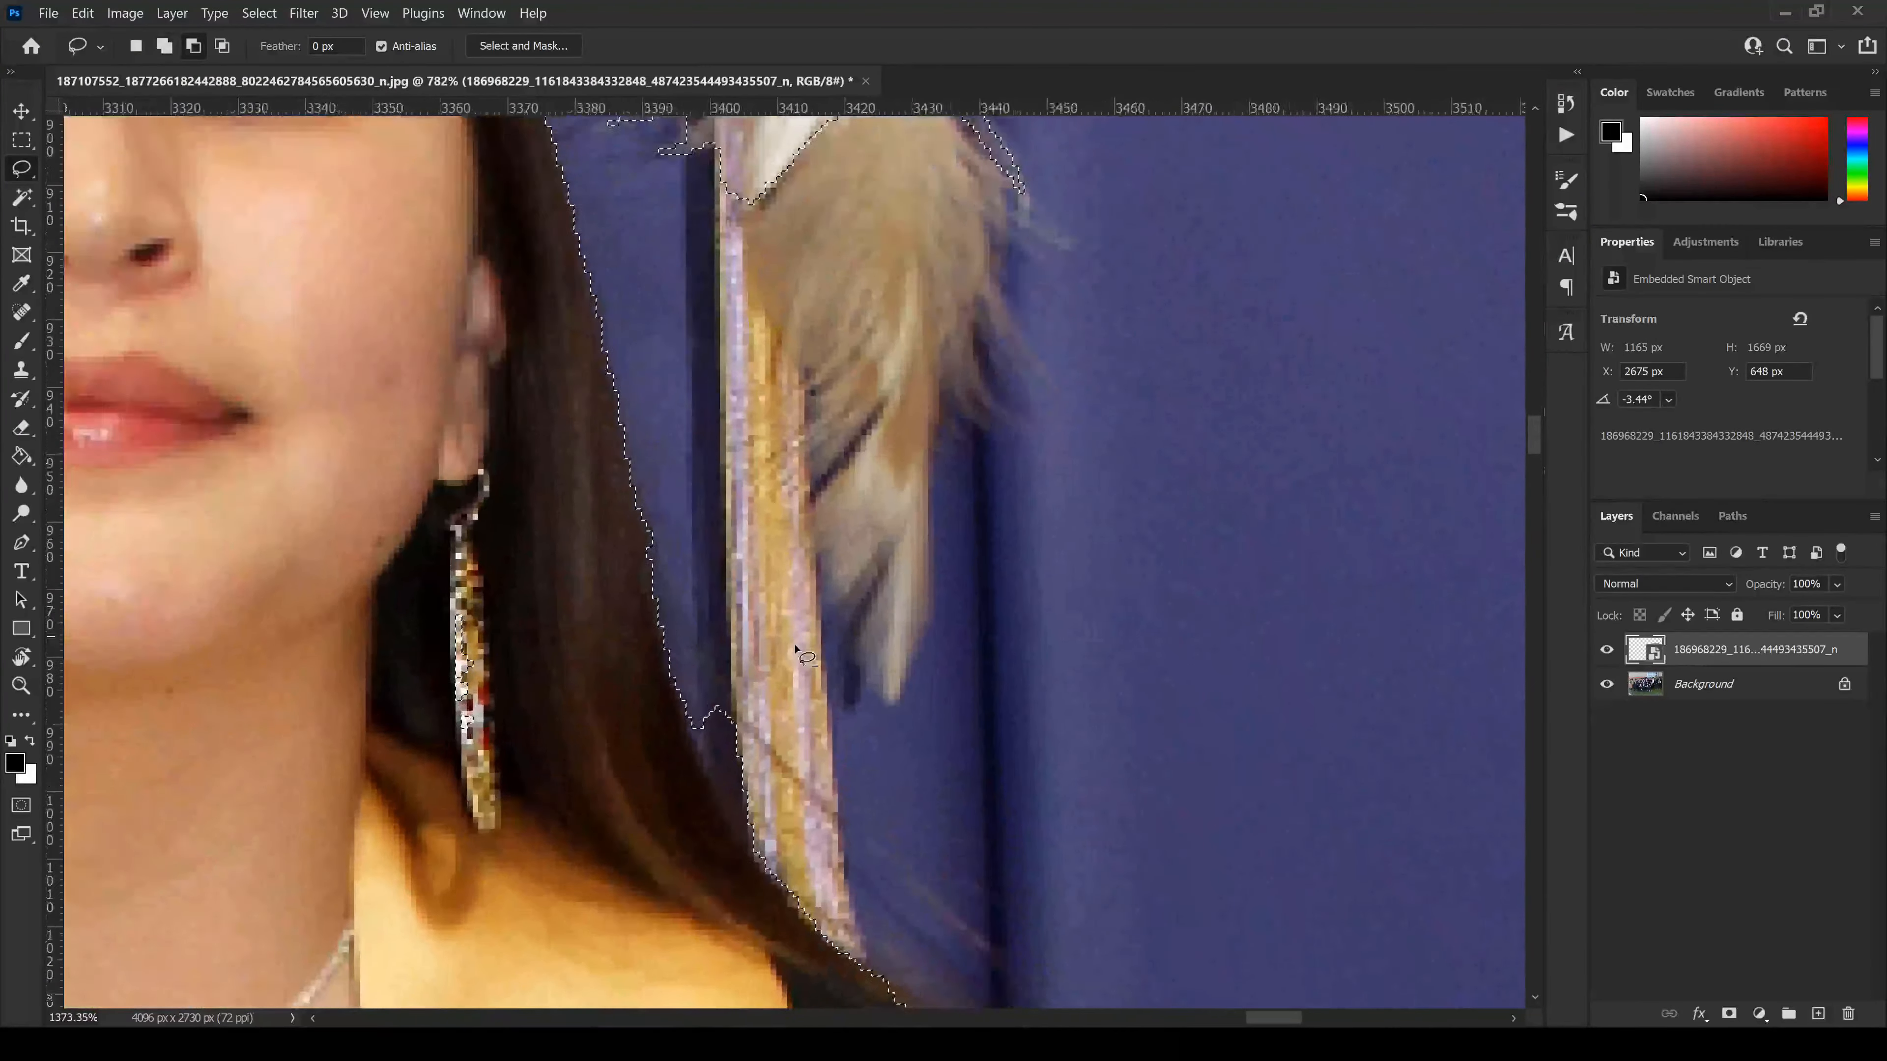
pyautogui.scroll(3, 724, 892)
pyautogui.moveTo(720, 942); pyautogui.dragTo(717, 842)
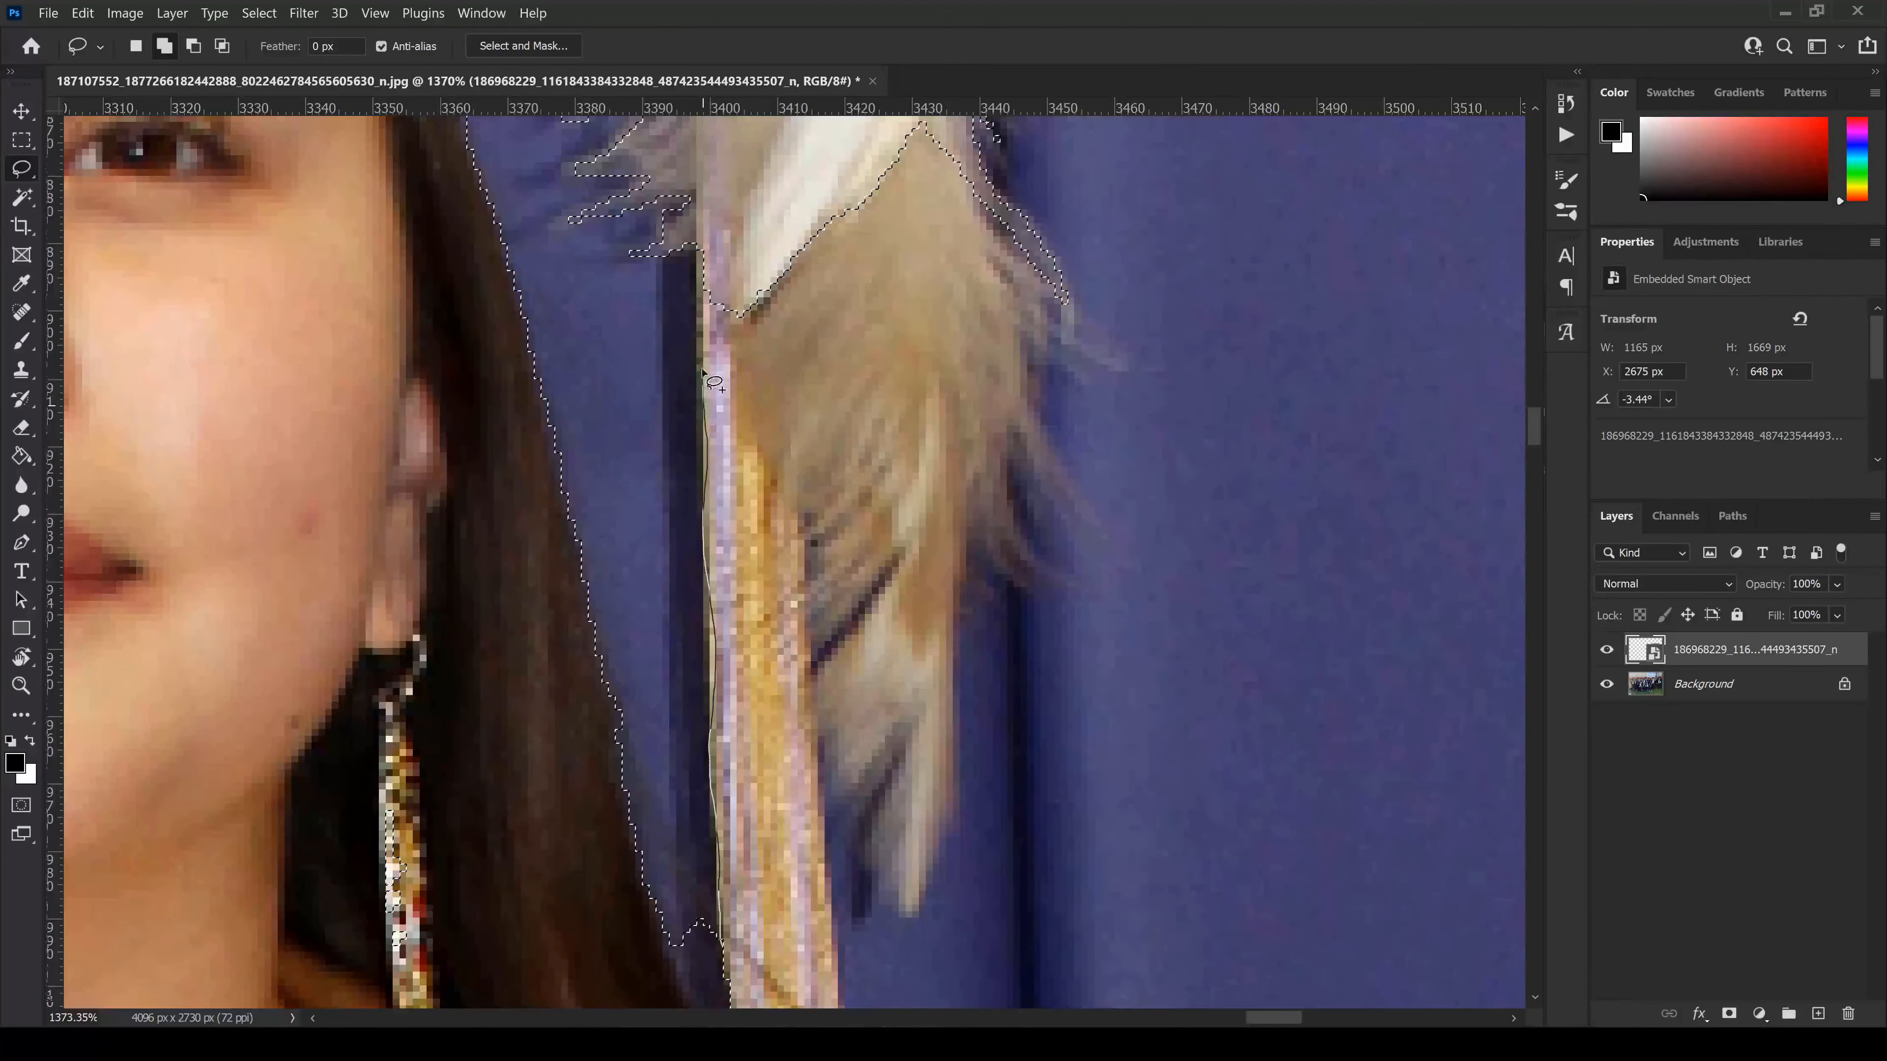
pyautogui.moveTo(794, 232); pyautogui.dragTo(825, 879)
pyautogui.moveTo(836, 989); pyautogui.dragTo(837, 1003)
pyautogui.scroll(-5, 851, 717)
pyautogui.moveTo(844, 901)
pyautogui.mouseDown()
pyautogui.moveTo(751, 781)
pyautogui.moveTo(736, 711)
pyautogui.mouseUp()
pyautogui.moveTo(827, 665); pyautogui.dragTo(835, 668)
pyautogui.moveTo(730, 615); pyautogui.dragTo(725, 630)
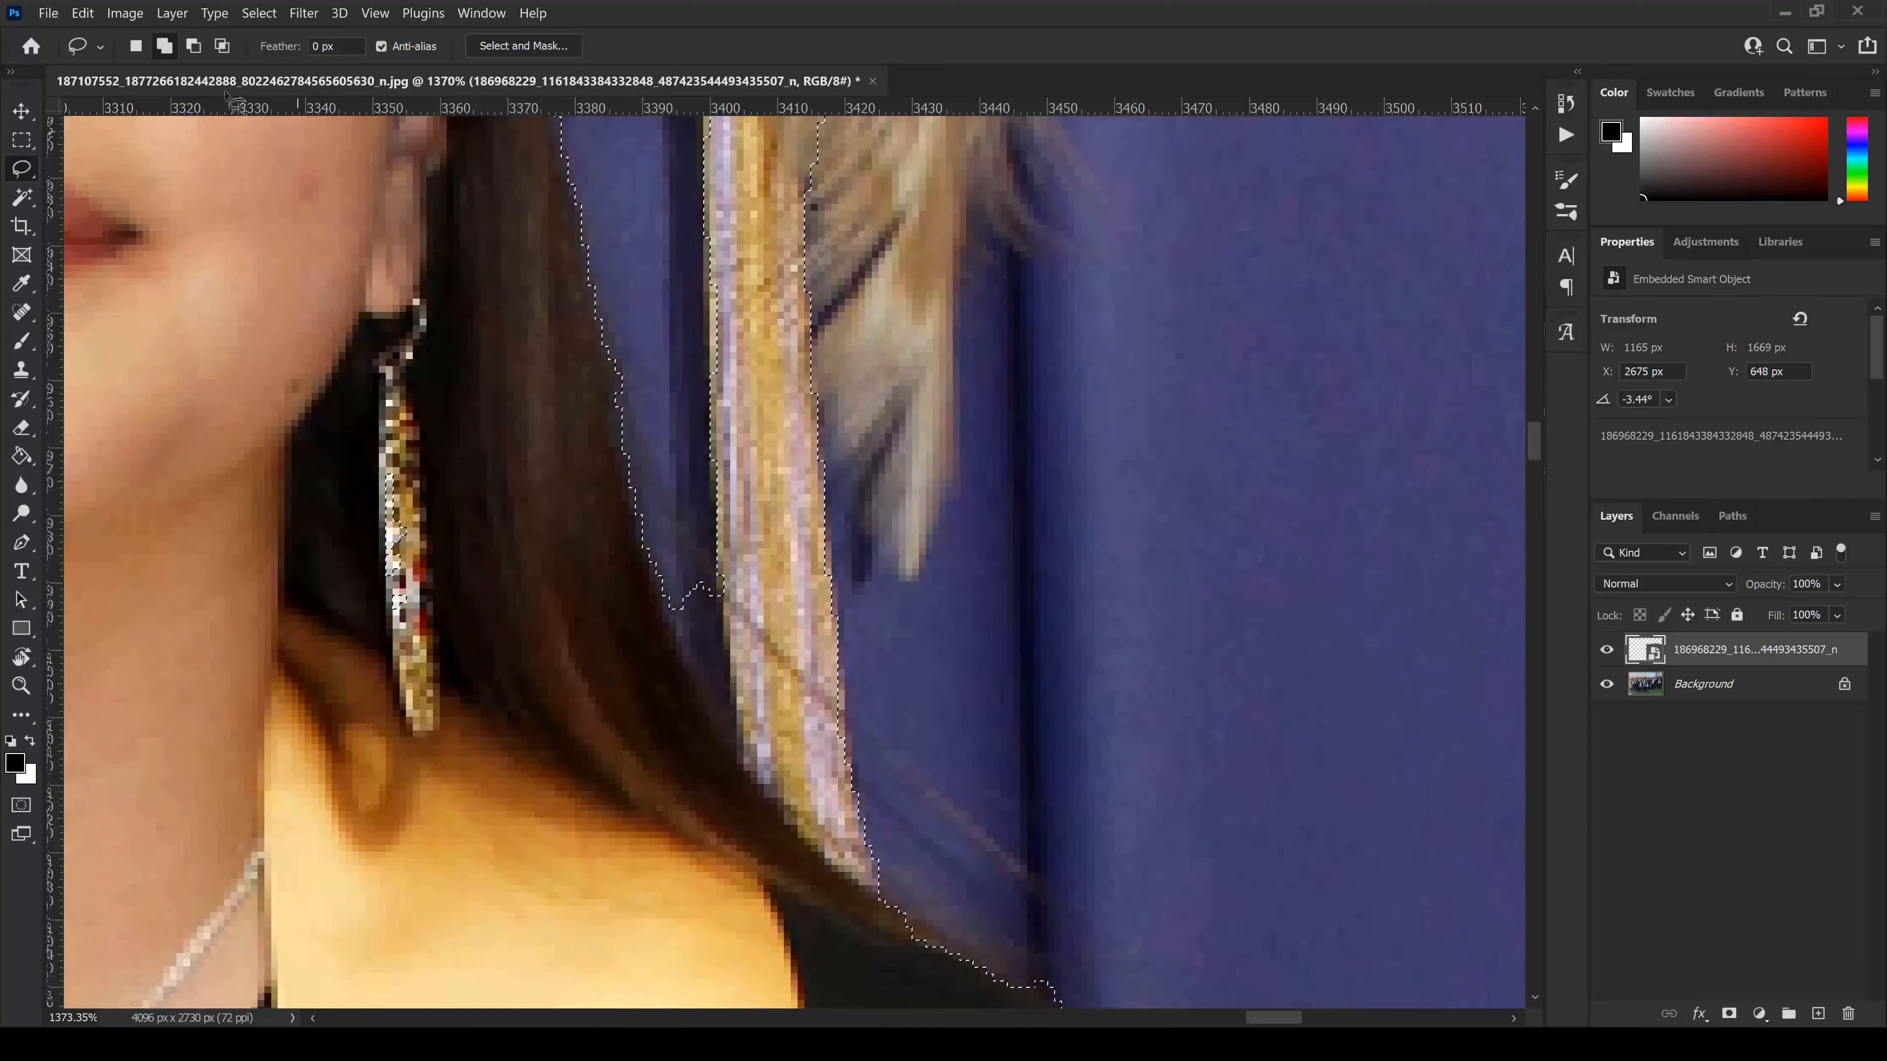
# - Add the lower brown feather with its wispy edges and the unselected patch at its upper end to the selection
pyautogui.scroll(3, 988, 637)
pyautogui.moveTo(919, 752)
pyautogui.mouseDown()
pyautogui.moveTo(954, 650)
pyautogui.moveTo(959, 376)
pyautogui.moveTo(1016, 400)
pyautogui.moveTo(1024, 269)
pyautogui.moveTo(1046, 290)
pyautogui.moveTo(1018, 178)
pyautogui.mouseUp()
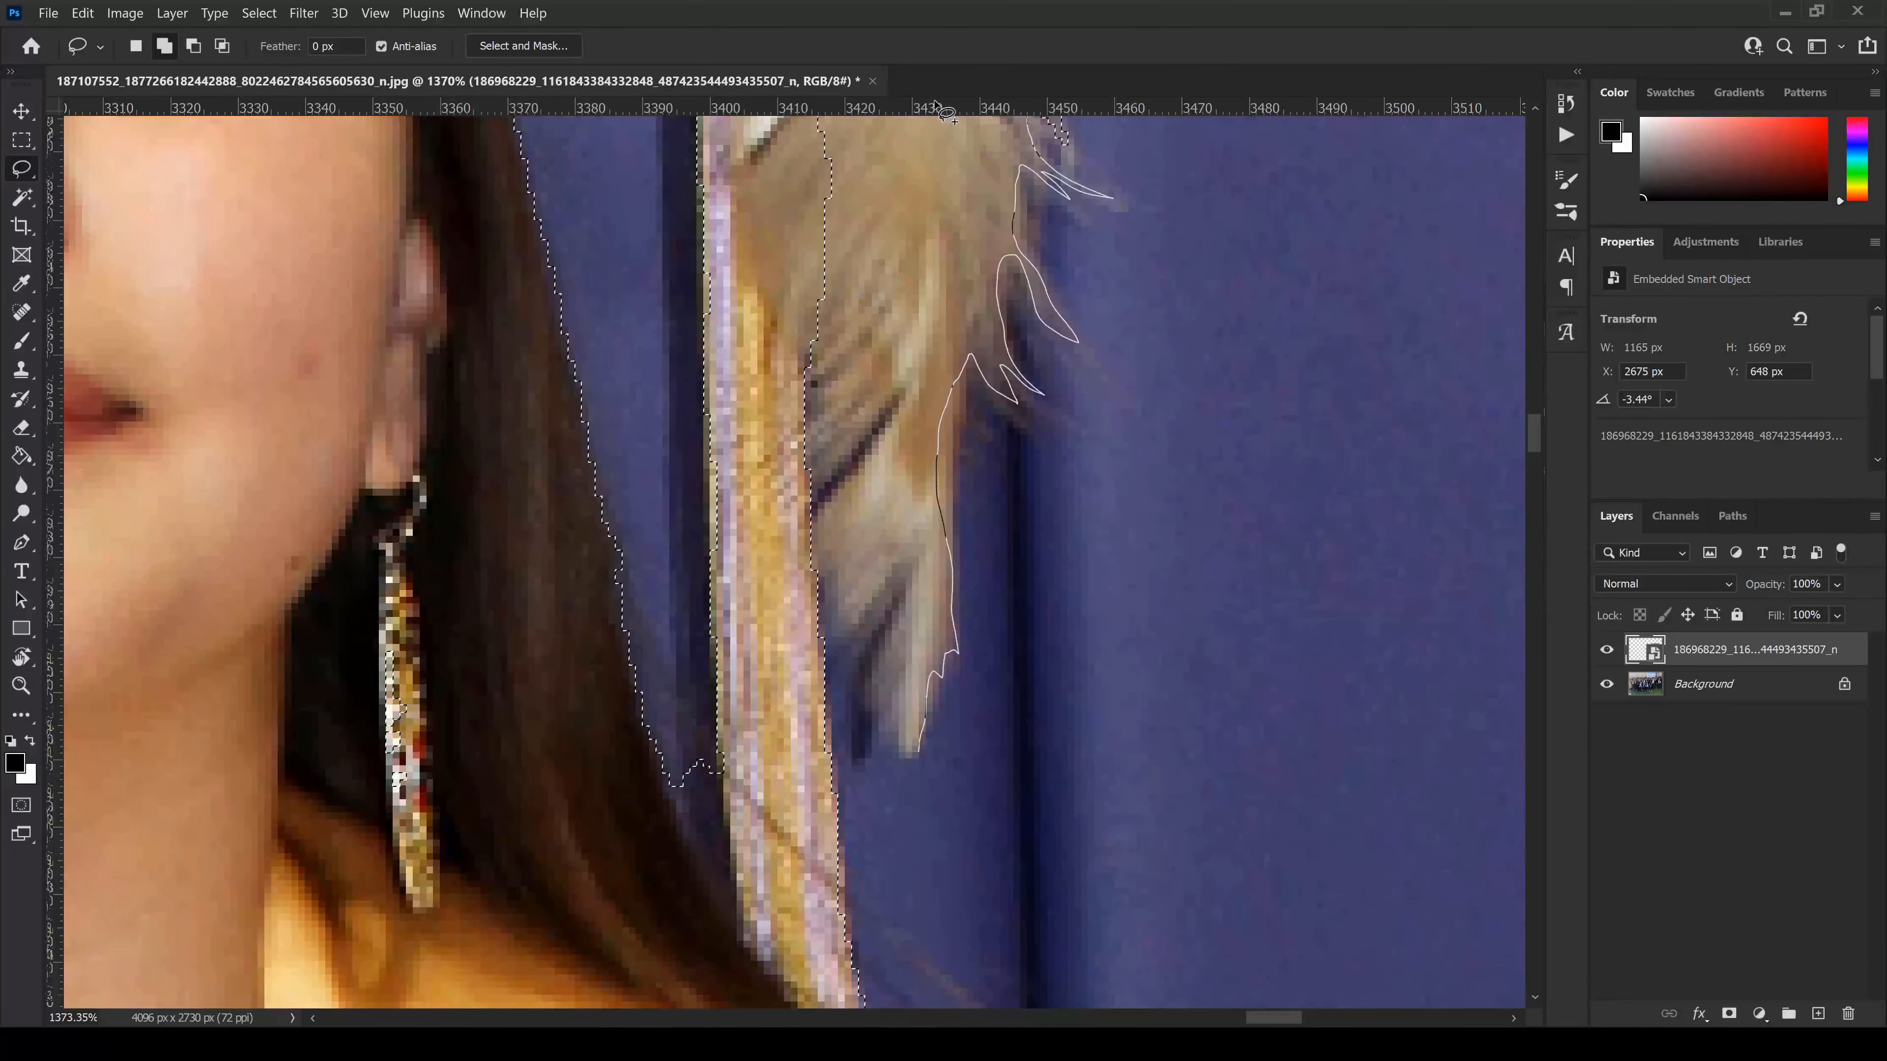
pyautogui.moveTo(938, 108)
pyautogui.mouseDown()
pyautogui.moveTo(787, 267)
pyautogui.moveTo(763, 549)
pyautogui.moveTo(839, 632)
pyautogui.moveTo(894, 590)
pyautogui.moveTo(867, 696)
pyautogui.moveTo(919, 749)
pyautogui.mouseUp()
pyautogui.scroll(-4, 1005, 718)
pyautogui.scroll(6, 933, 487)
pyautogui.moveTo(935, 441); pyautogui.dragTo(1006, 199)
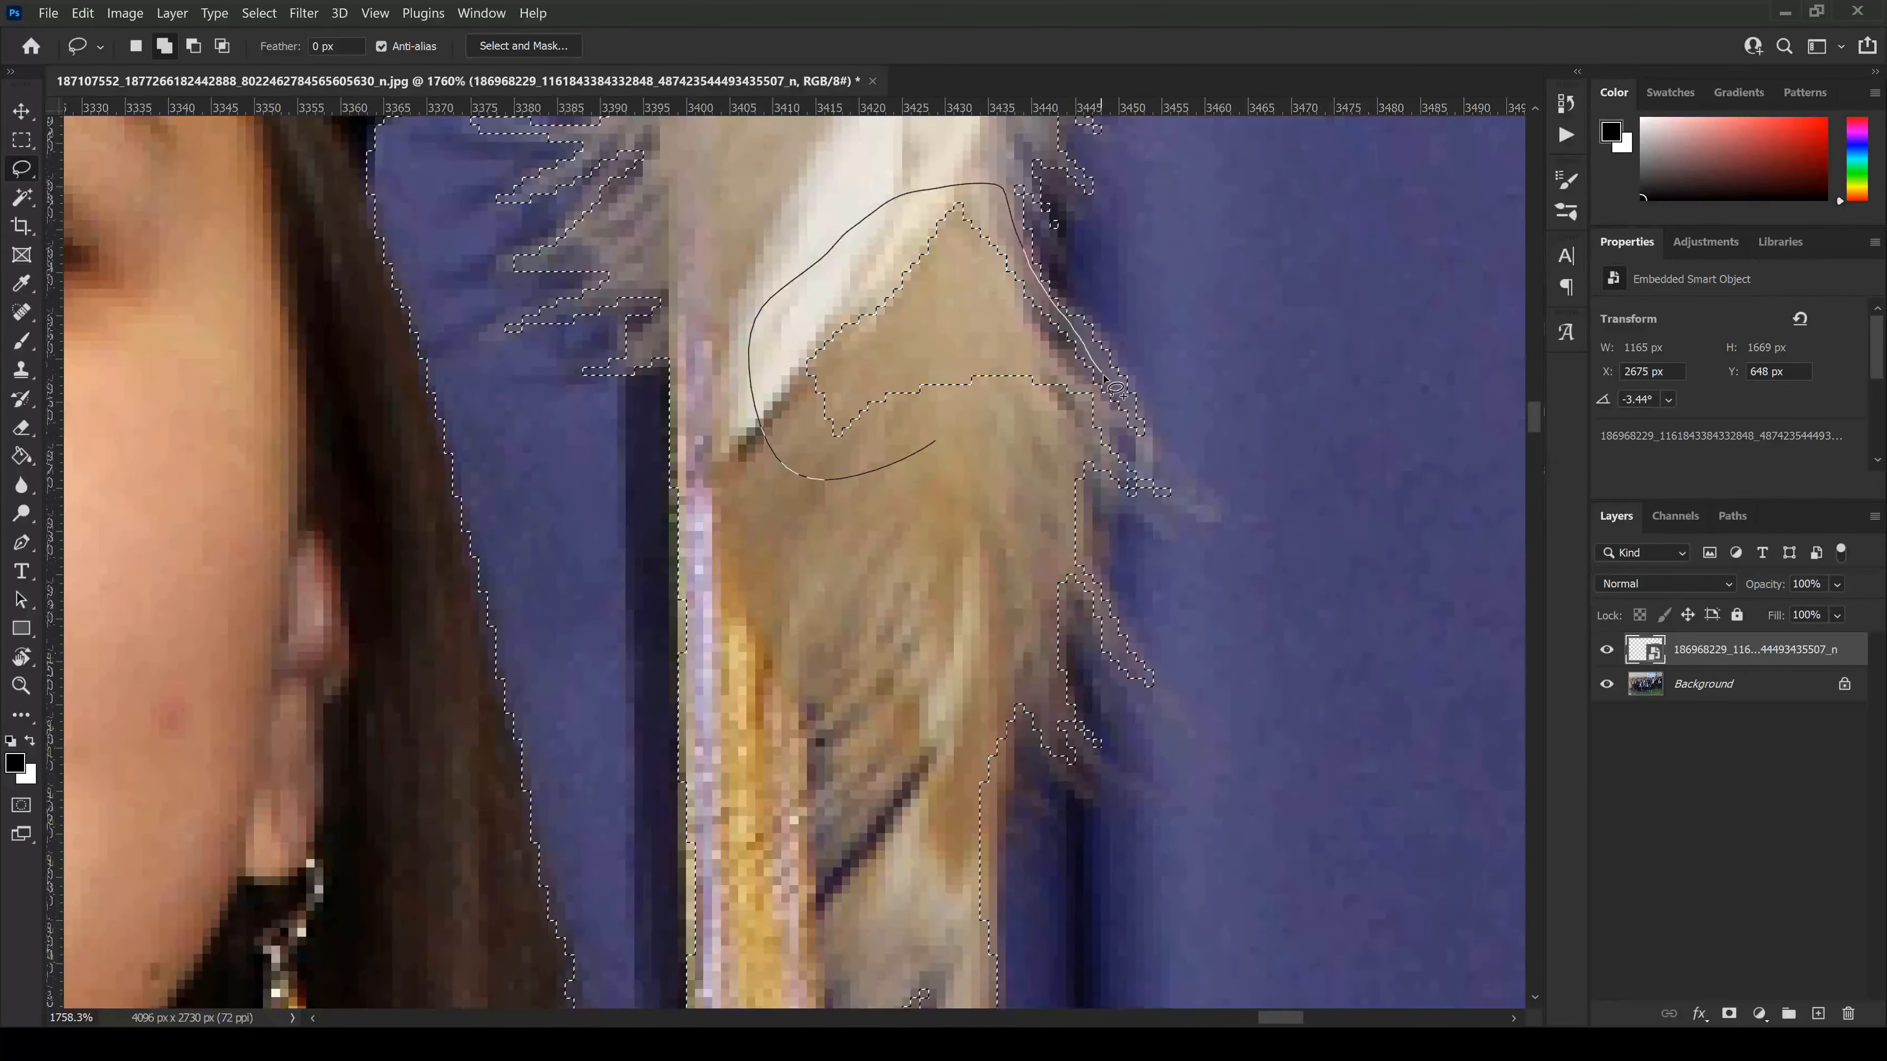
pyautogui.moveTo(1103, 377)
pyautogui.mouseDown()
pyautogui.moveTo(1110, 420)
pyautogui.moveTo(925, 446)
pyautogui.mouseUp()
pyautogui.scroll(-3, 999, 617)
pyautogui.scroll(-3, 810, 593)
pyautogui.scroll(3, 746, 903)
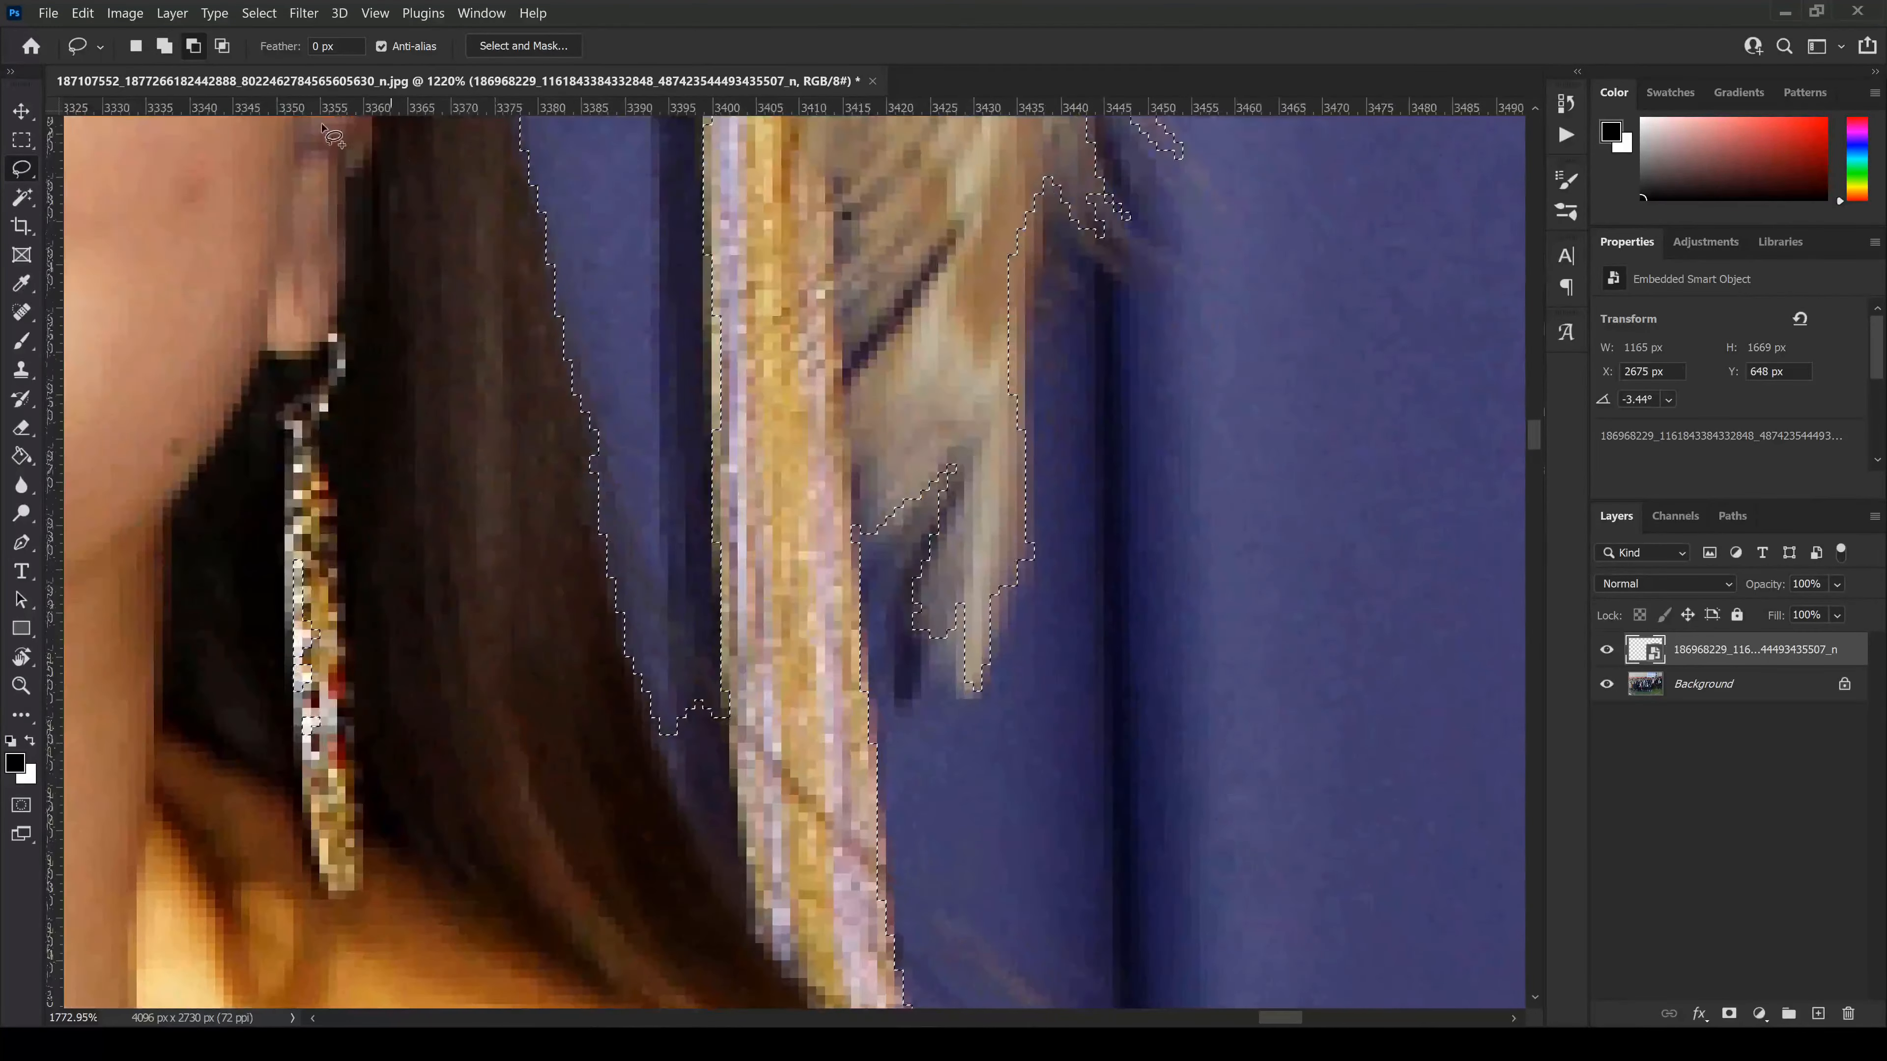
# - Subtract the remaining background between the long hair and the tassel cord from the selection, and clean up around the tassel
pyautogui.click(193, 46)
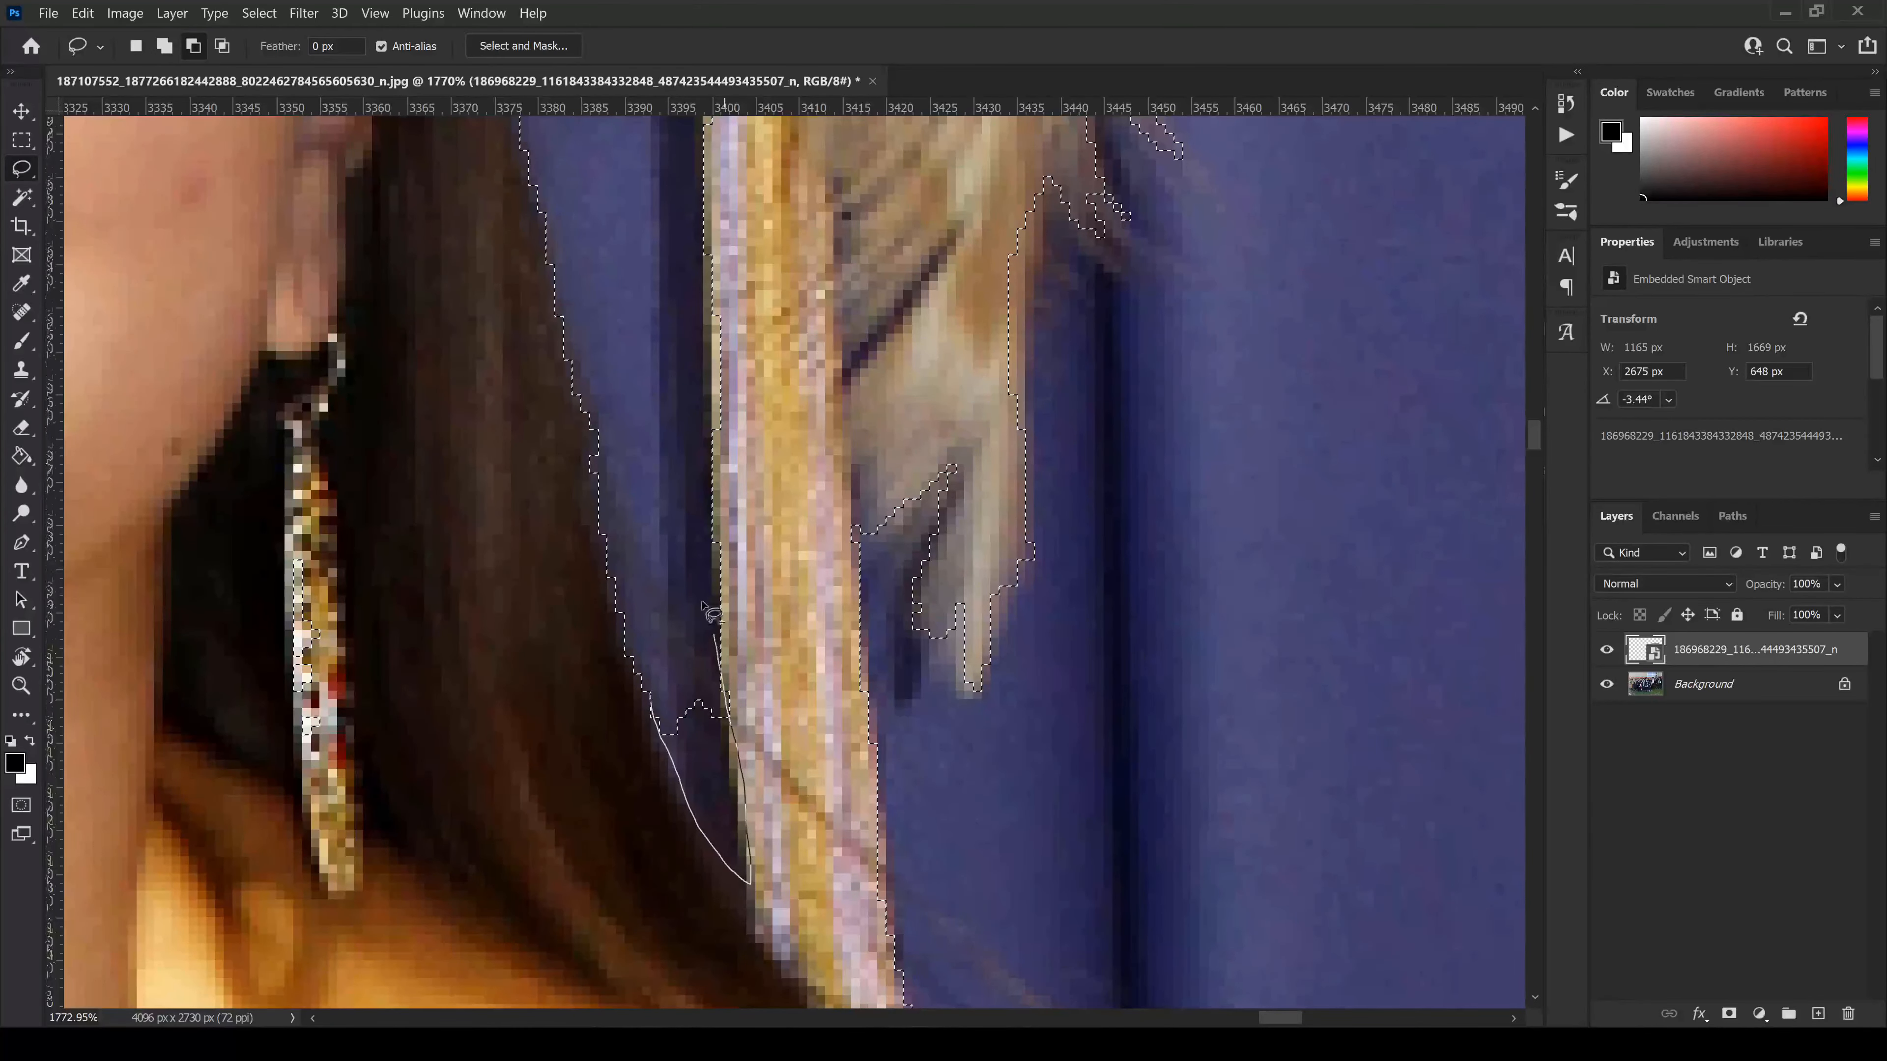
pyautogui.moveTo(718, 638); pyautogui.dragTo(647, 685)
pyautogui.scroll(-3, 817, 661)
pyautogui.scroll(7, 800, 548)
pyautogui.scroll(6, 925, 473)
pyautogui.moveTo(939, 420)
pyautogui.mouseDown()
pyautogui.moveTo(920, 499)
pyautogui.moveTo(957, 420)
pyautogui.mouseUp()
pyautogui.scroll(-9, 1248, 654)
pyautogui.scroll(4, 1217, 735)
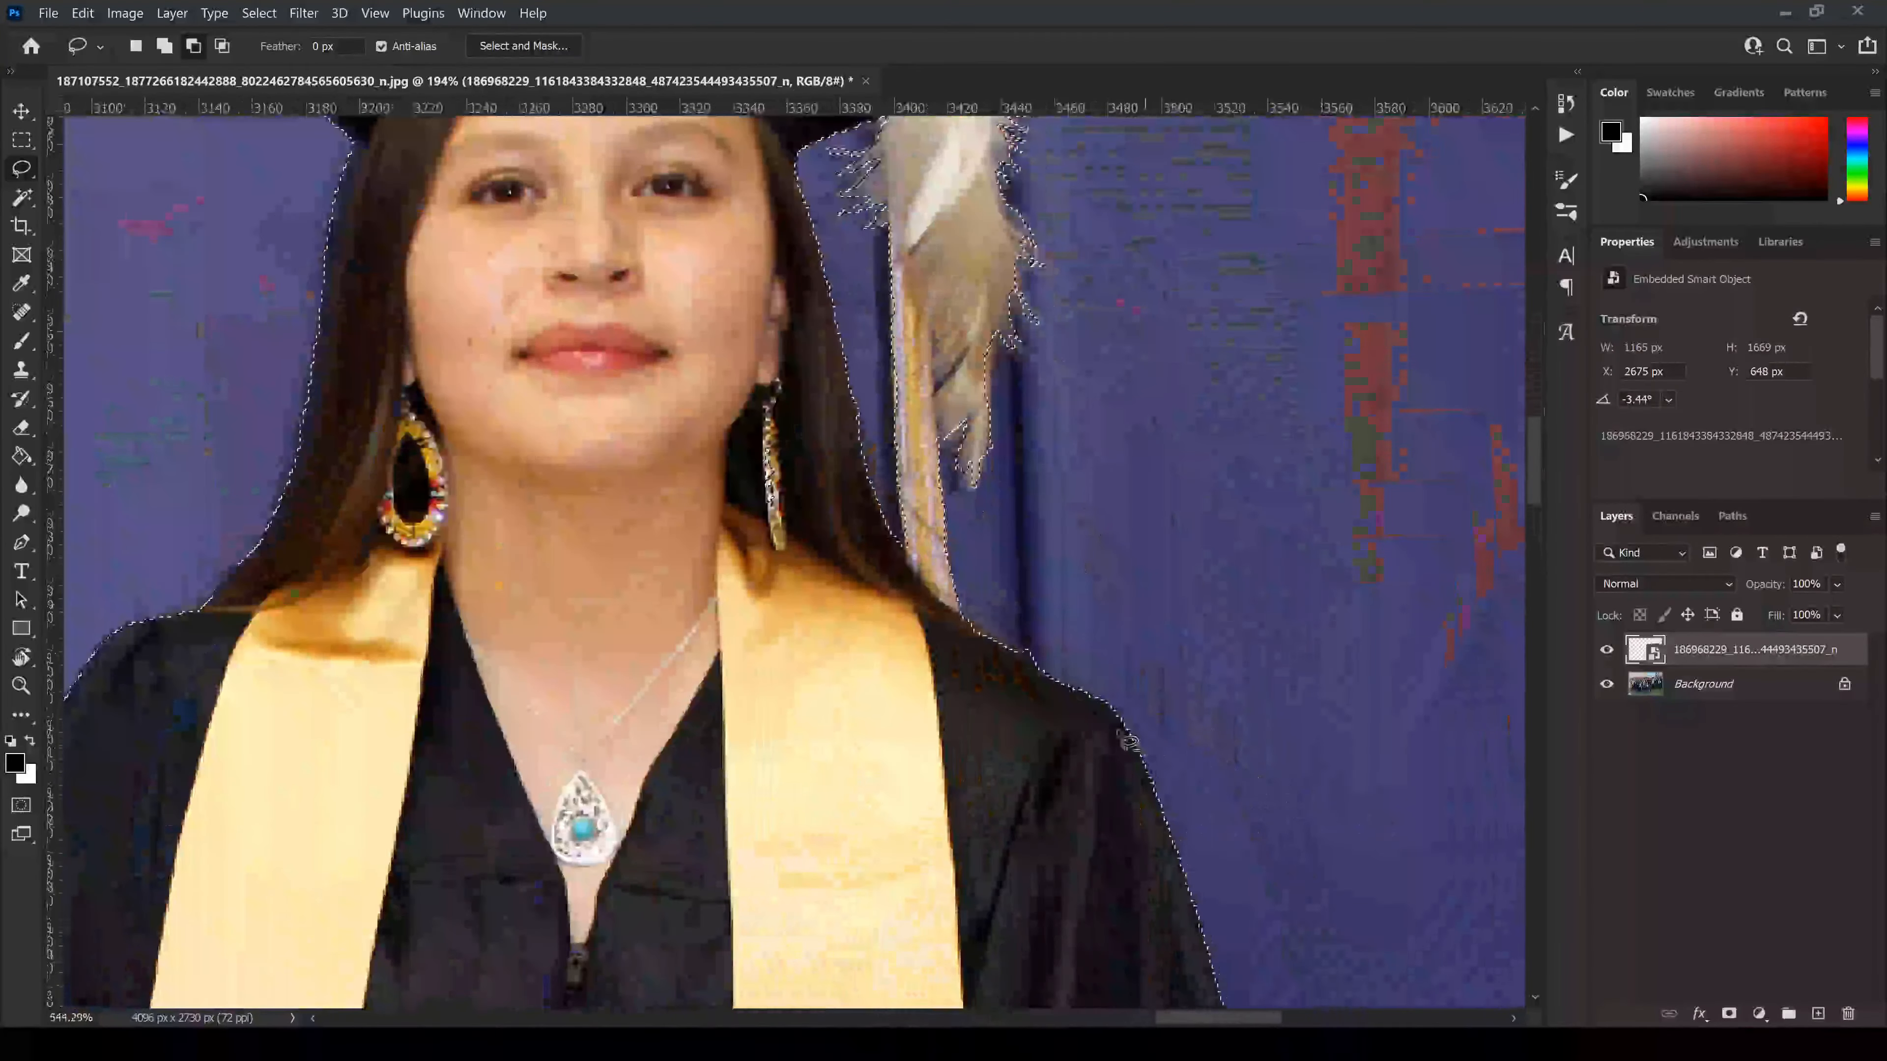
# - Add the white dress hem hanging behind the legs below the black gown to the Lasso selection
pyautogui.scroll(-5, 1127, 741)
pyautogui.scroll(3, 943, 674)
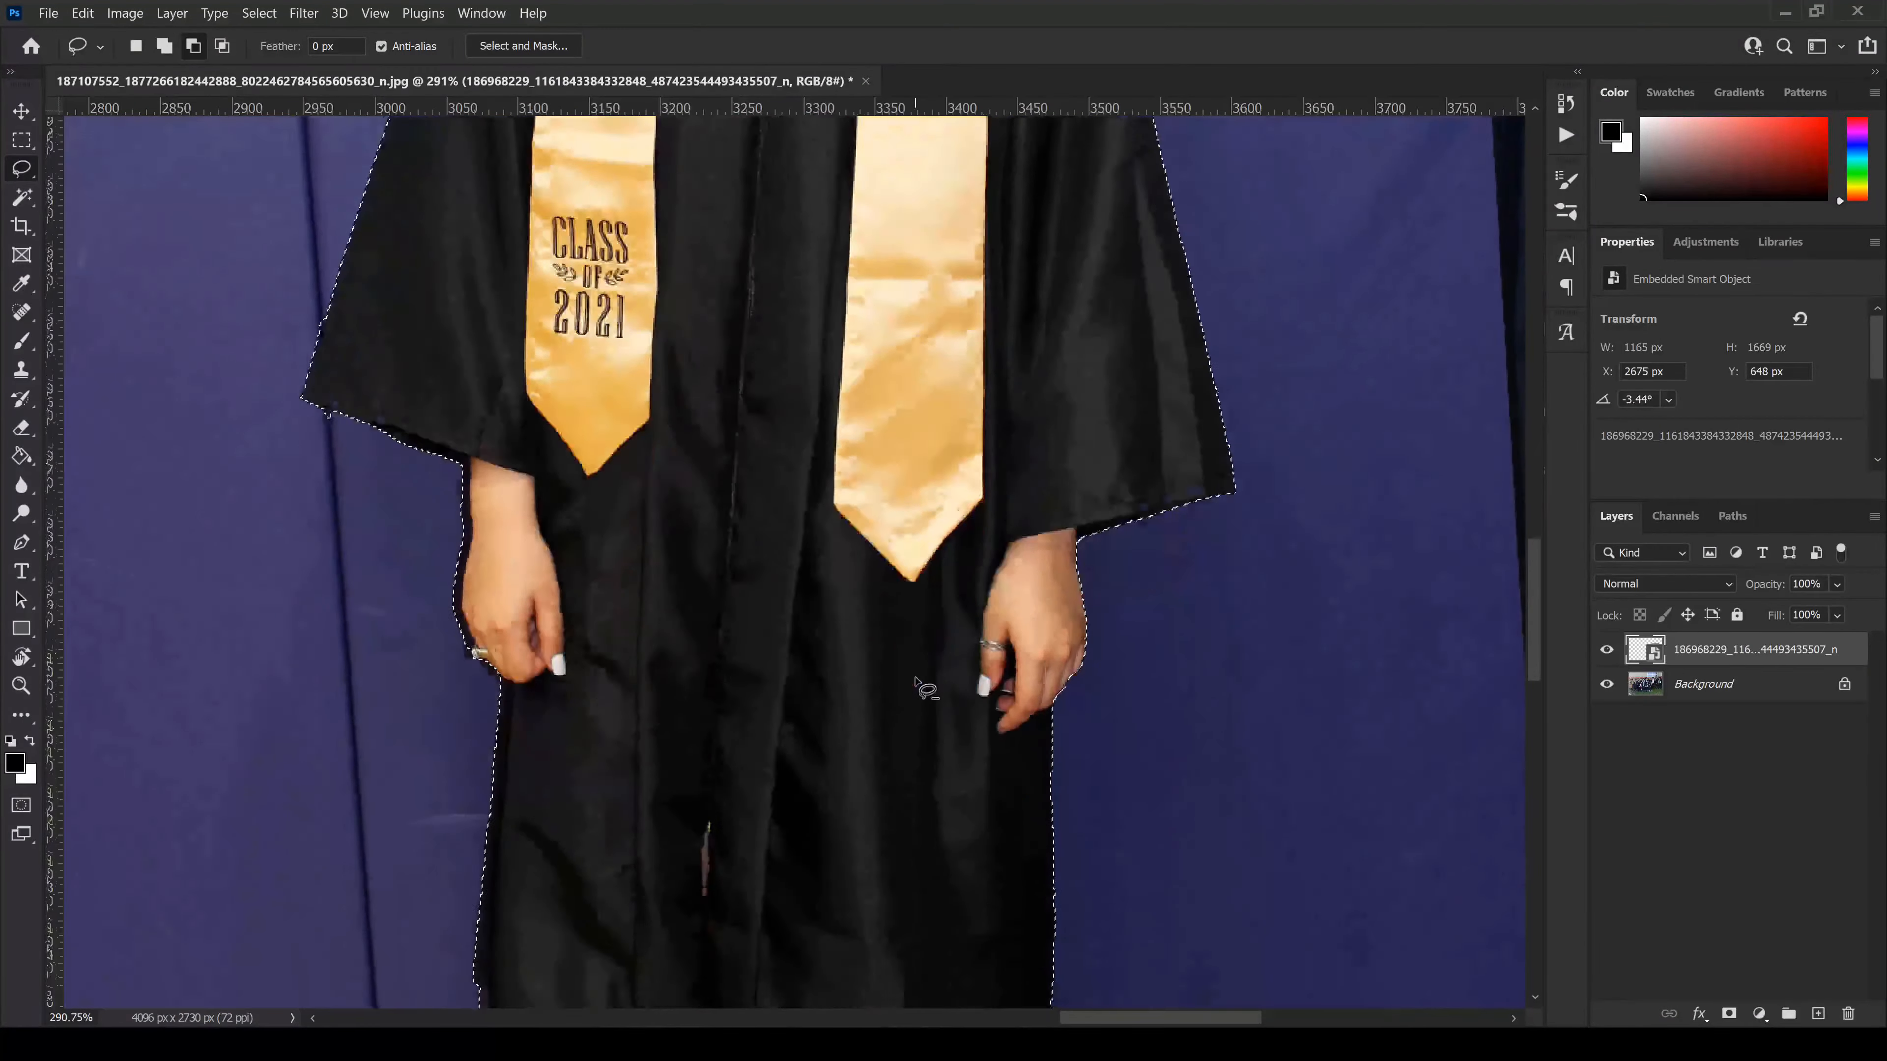
pyautogui.scroll(-5, 915, 678)
pyautogui.scroll(6, 520, 520)
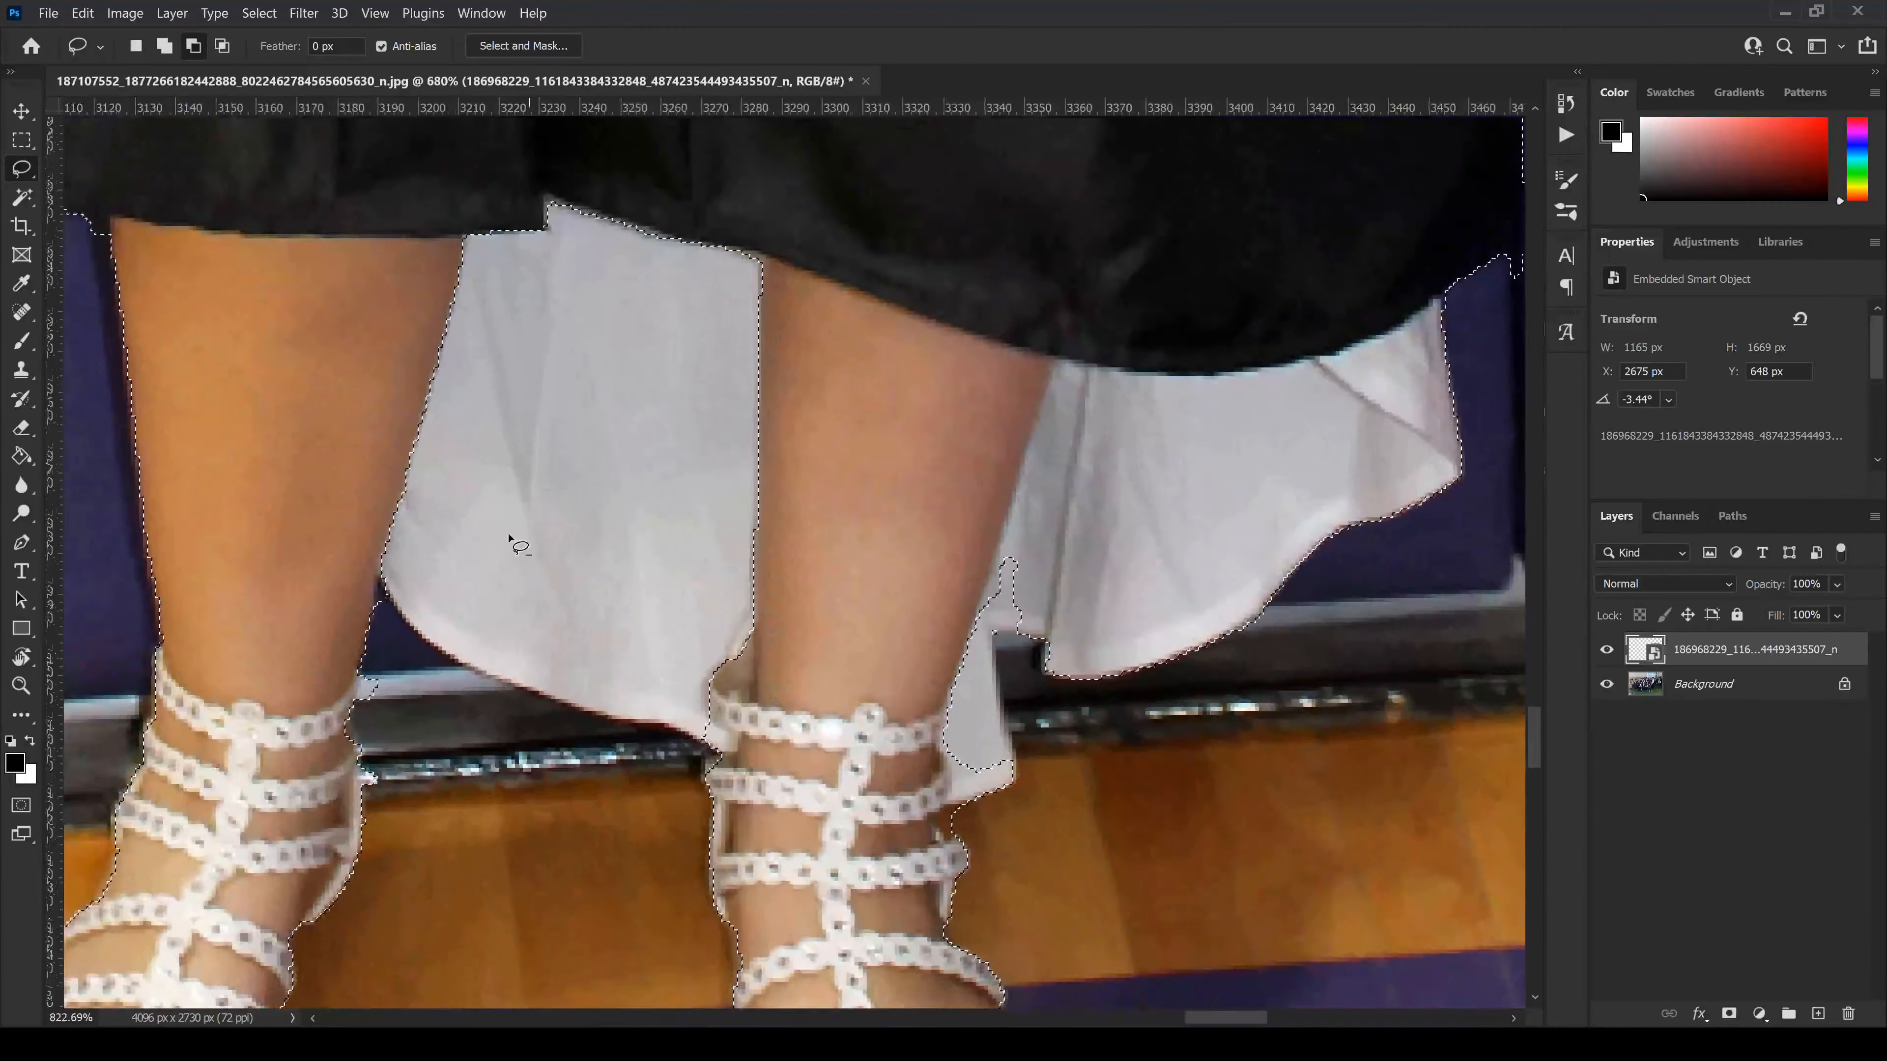
pyautogui.scroll(1, 509, 537)
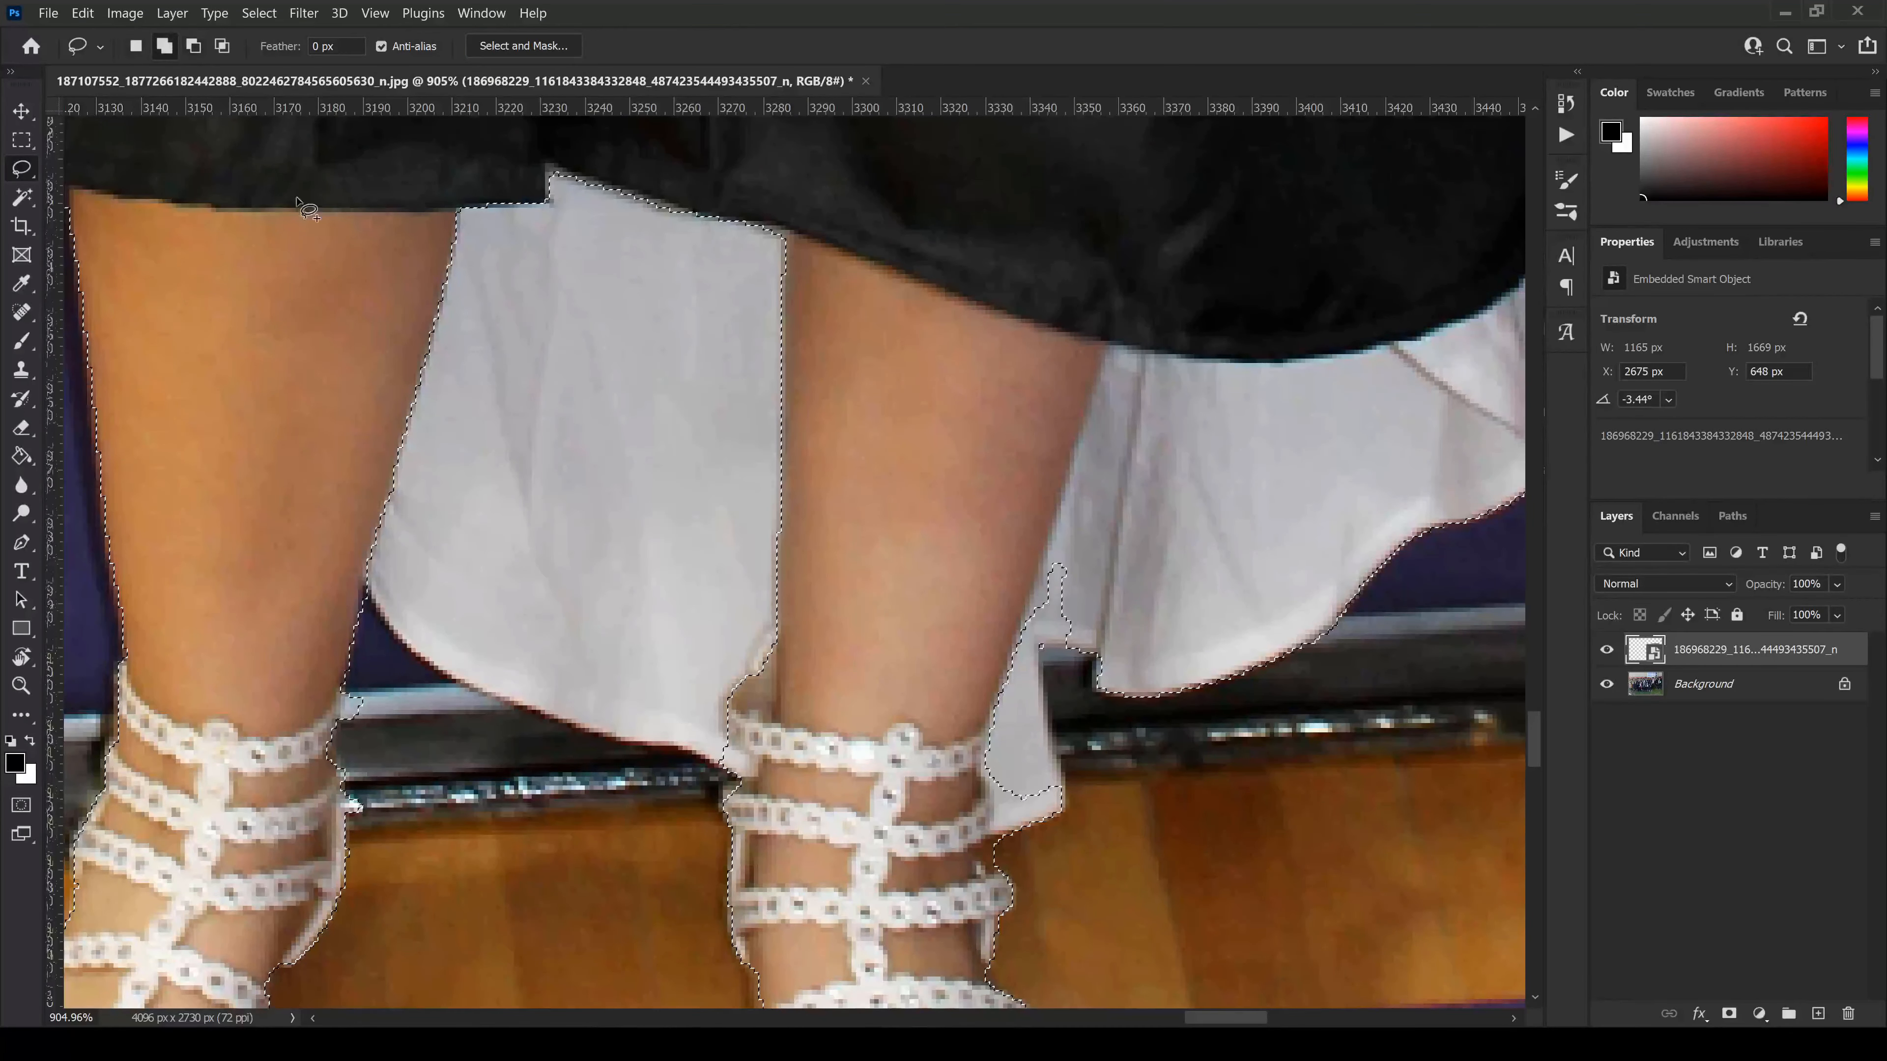
pyautogui.moveTo(361, 576); pyautogui.dragTo(395, 619)
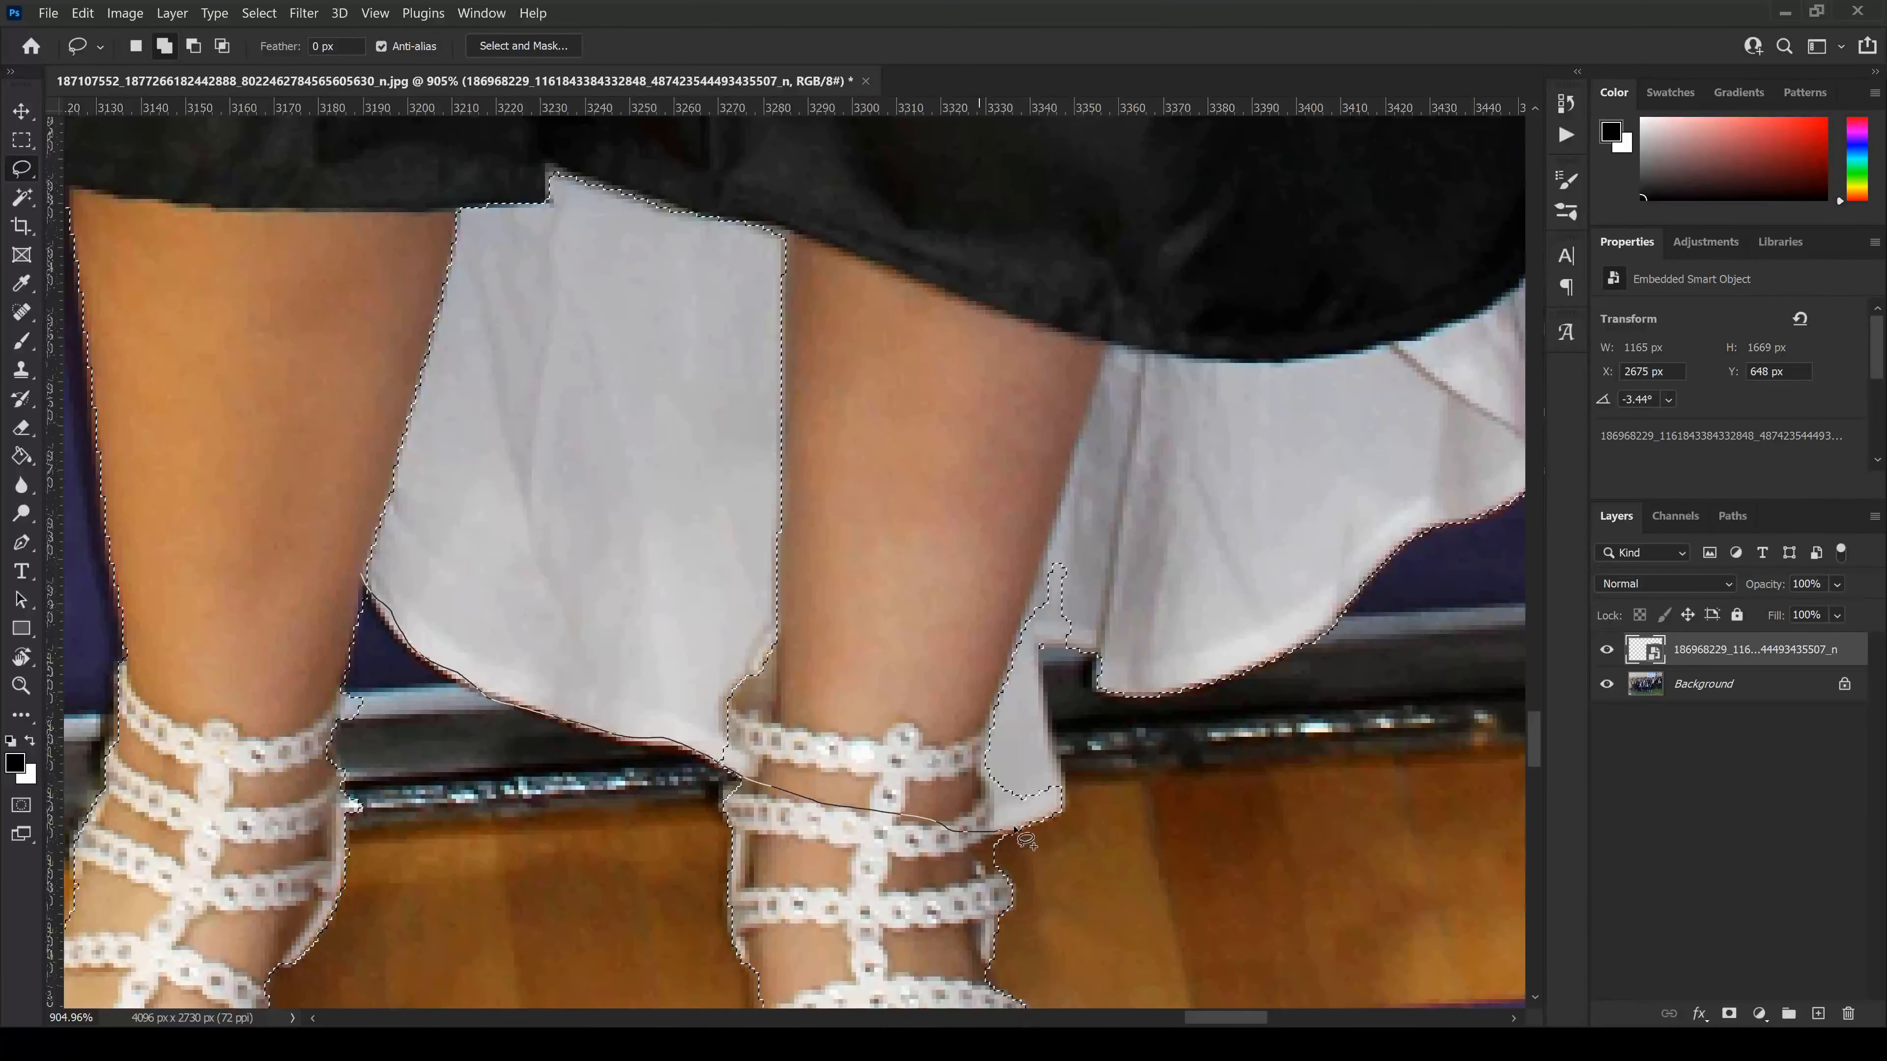
pyautogui.moveTo(1140, 639)
pyautogui.mouseDown()
pyautogui.moveTo(356, 515)
pyautogui.moveTo(361, 568)
pyautogui.mouseUp()
# - Subtract the dark strip alongside the ringed hand, from the sleeve down to the ring, from the selection
pyautogui.scroll(-5, 1099, 584)
pyautogui.scroll(1, 1383, 691)
pyautogui.scroll(-5, 1300, 688)
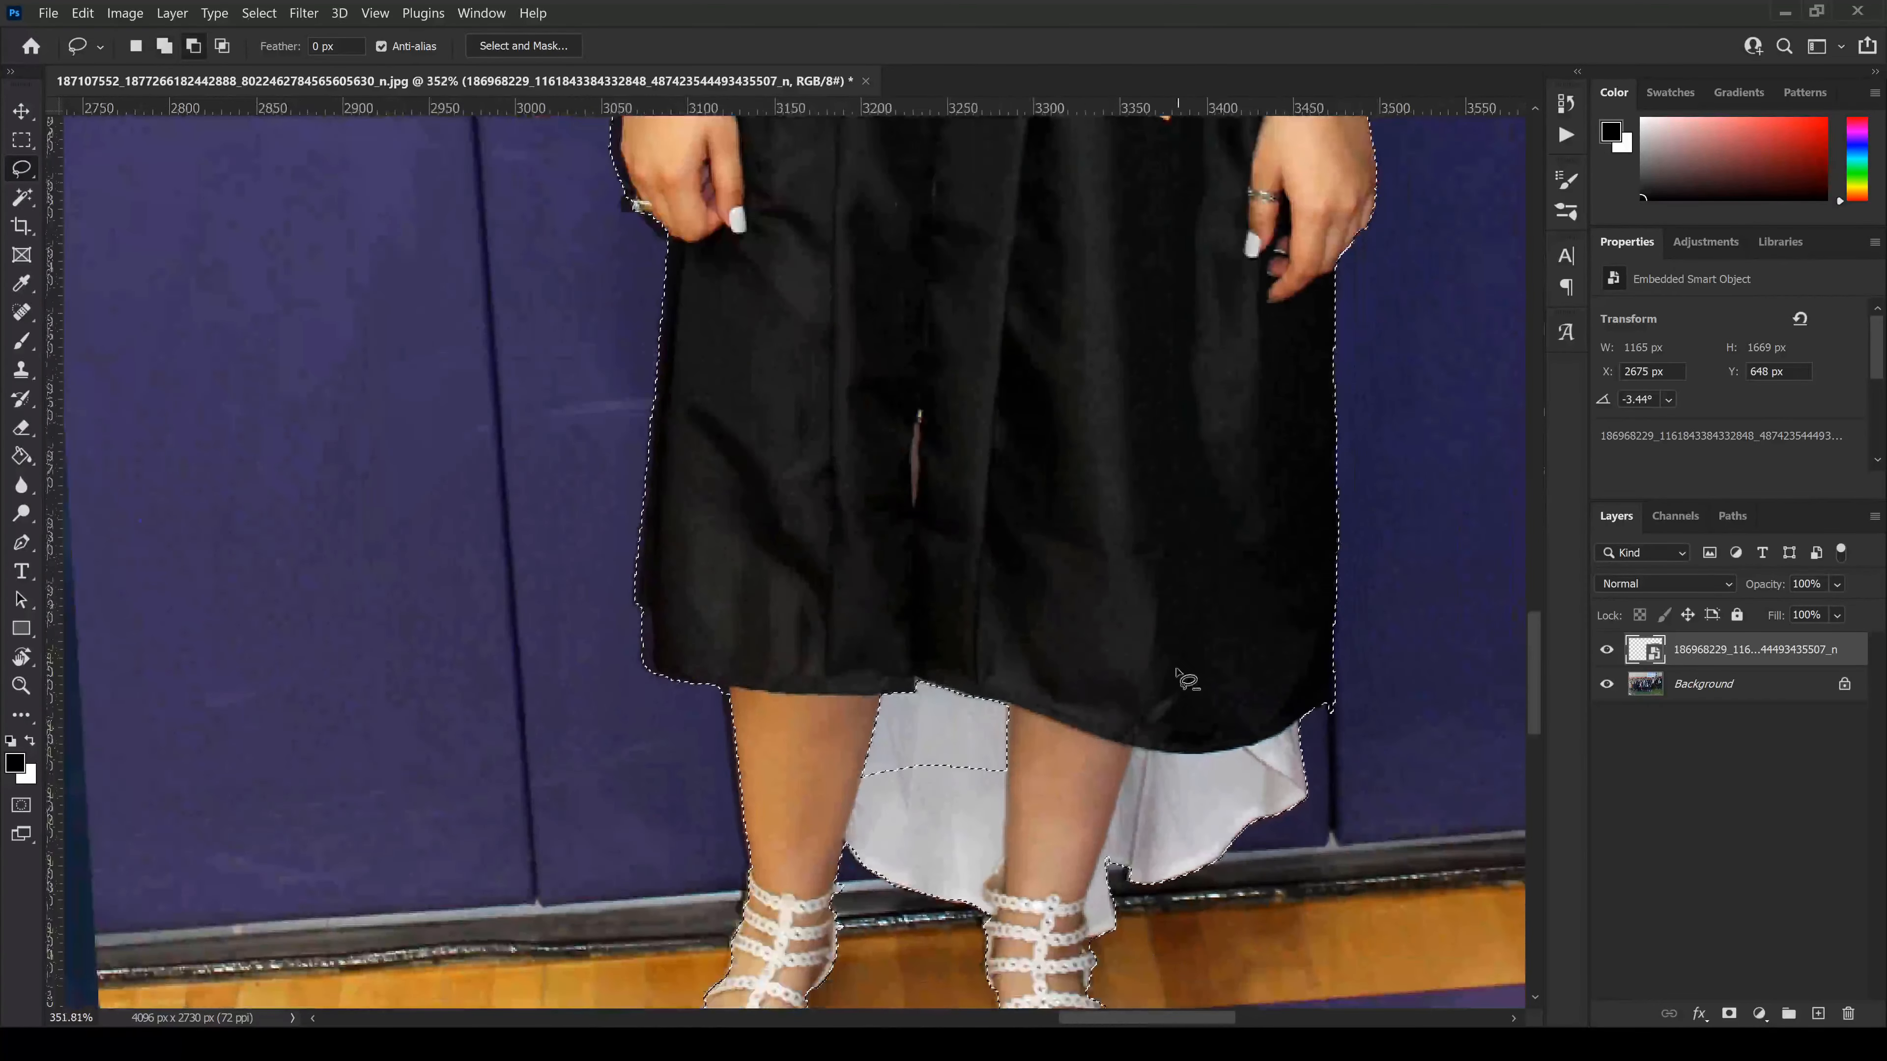
pyautogui.scroll(2, 1272, 719)
pyautogui.scroll(3, 1218, 702)
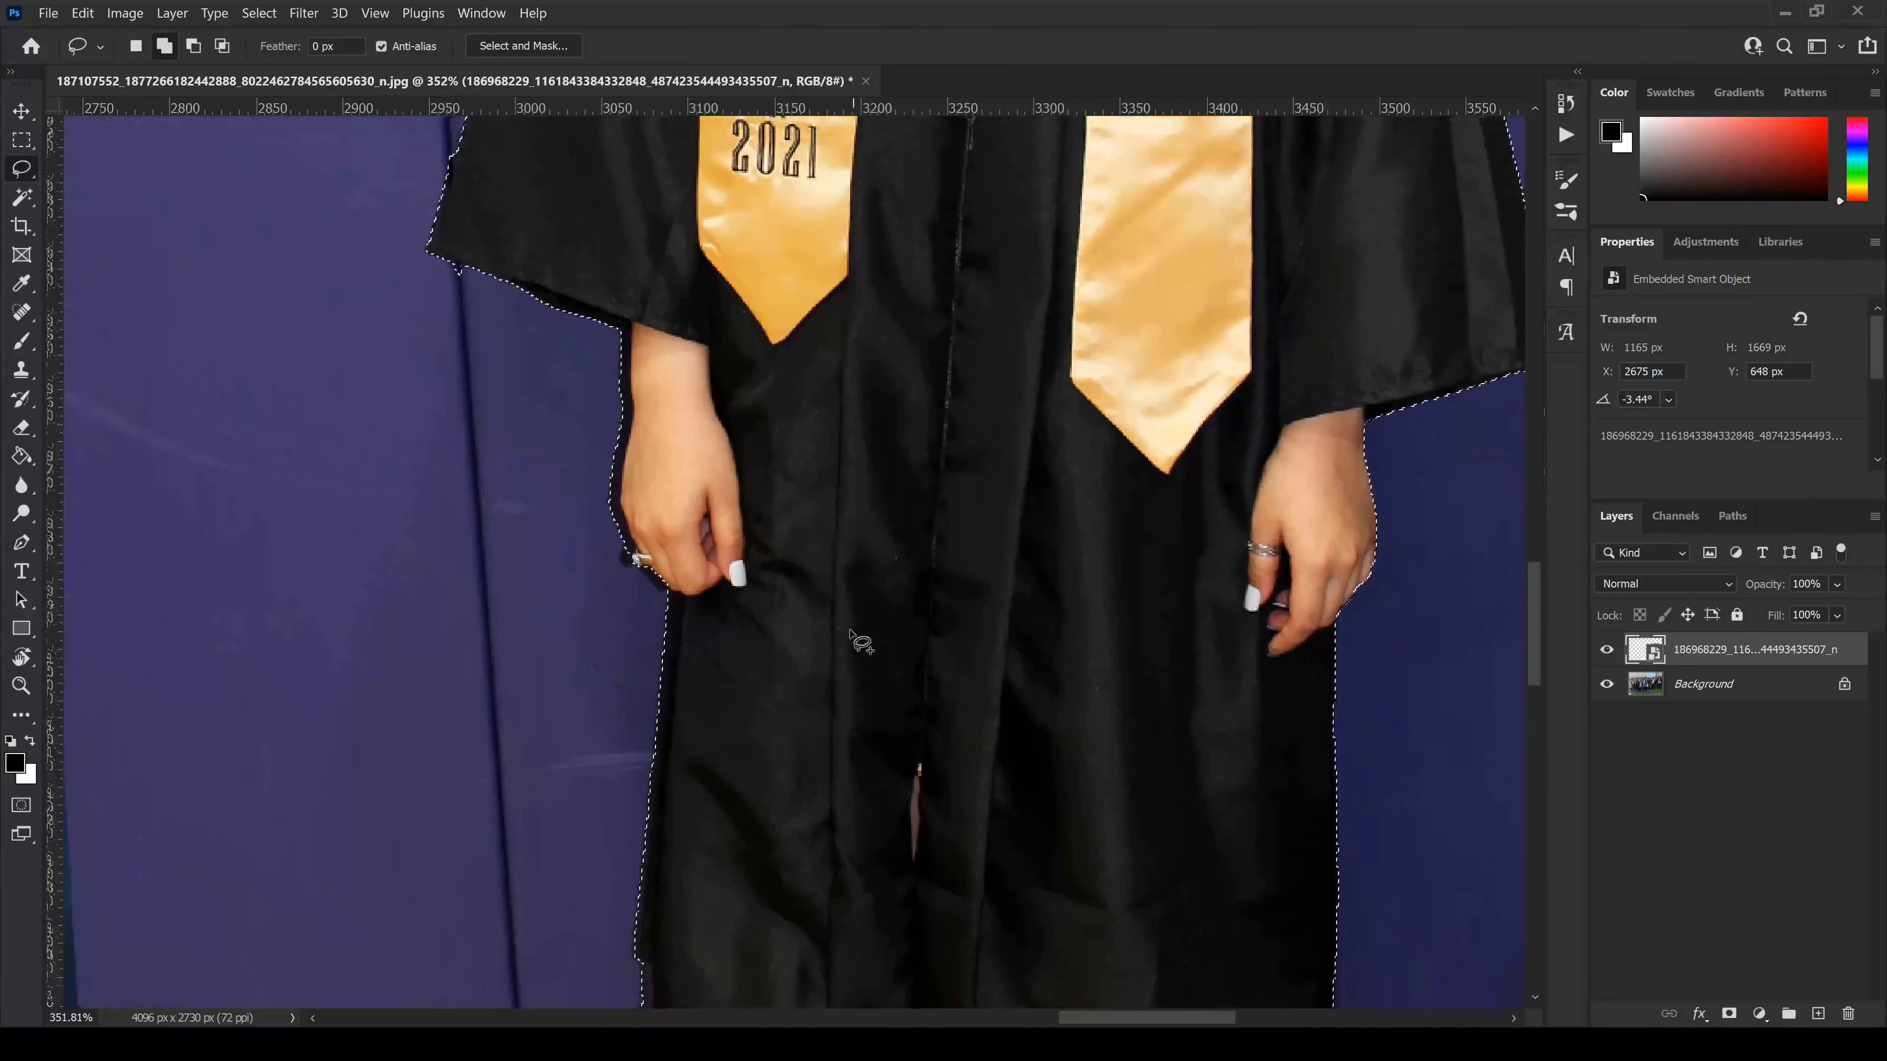
pyautogui.scroll(12, 646, 491)
pyautogui.scroll(2, 602, 556)
pyautogui.click(193, 47)
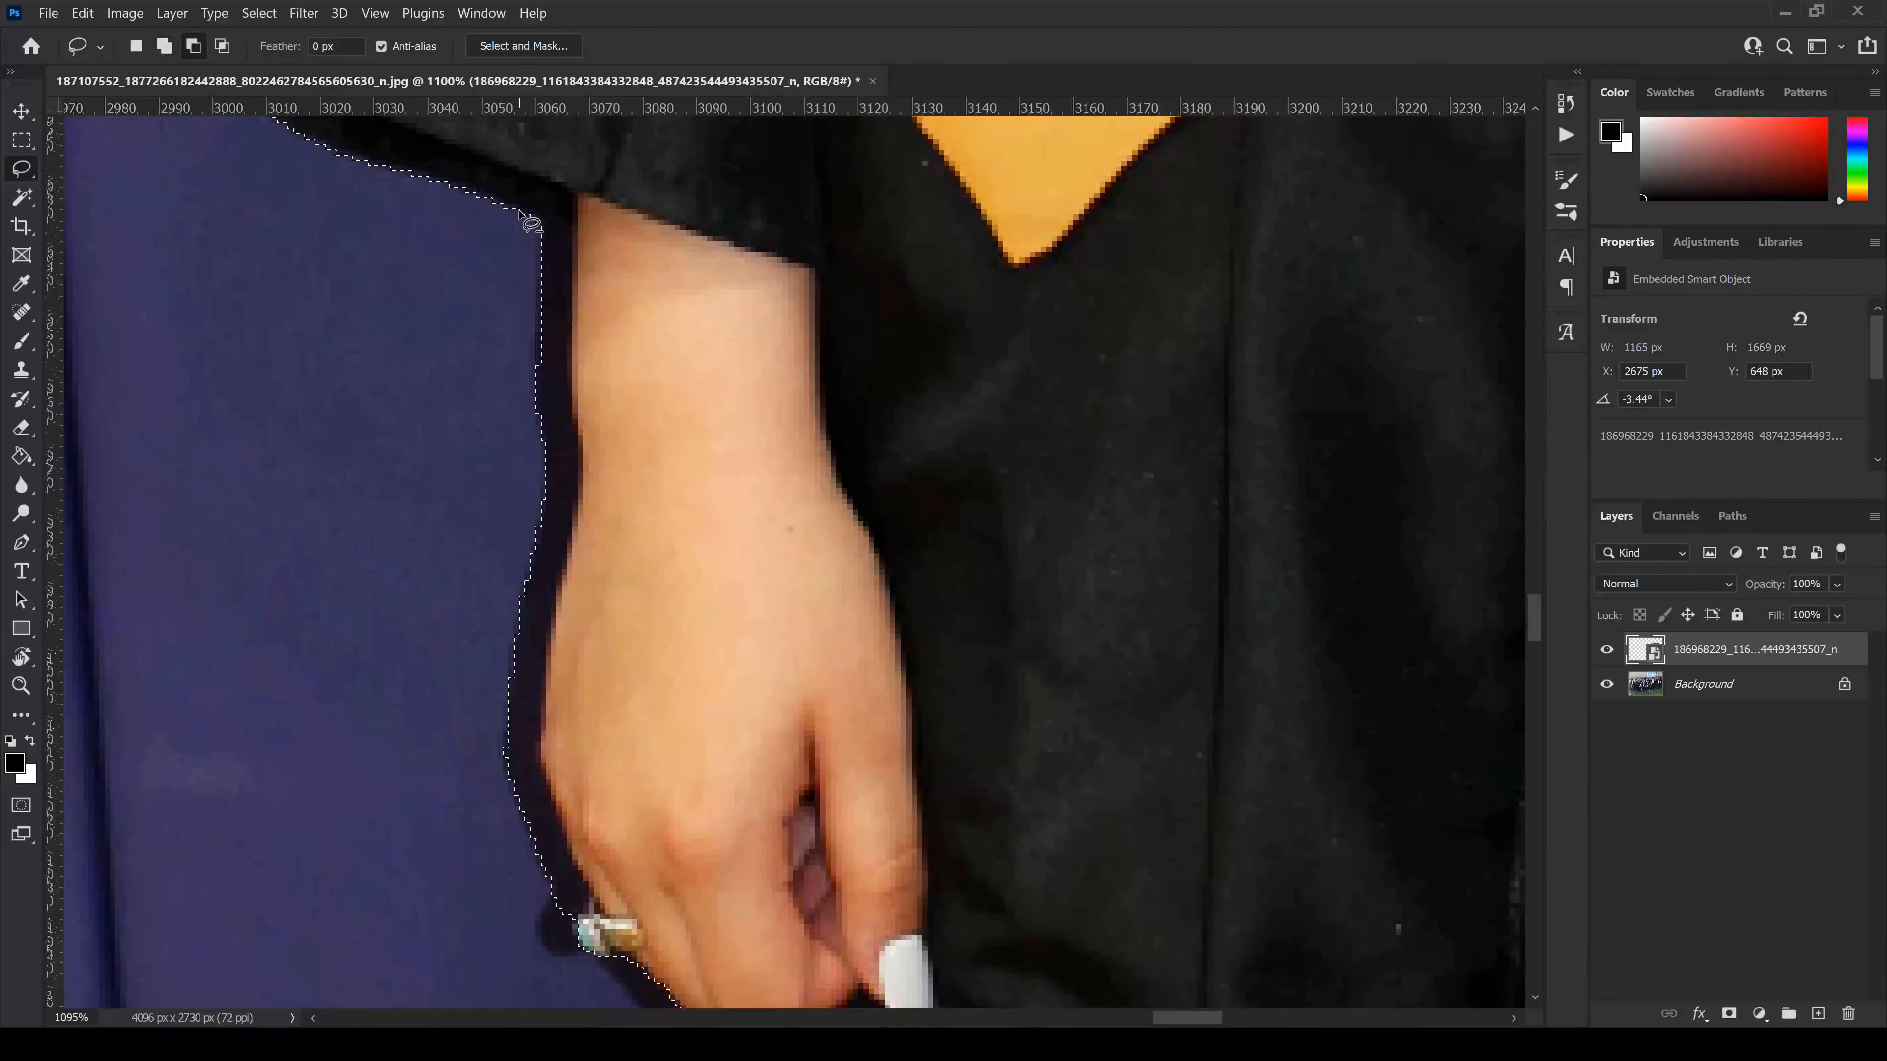
pyautogui.moveTo(520, 211)
pyautogui.mouseDown()
pyautogui.moveTo(569, 231)
pyautogui.moveTo(573, 294)
pyautogui.mouseUp()
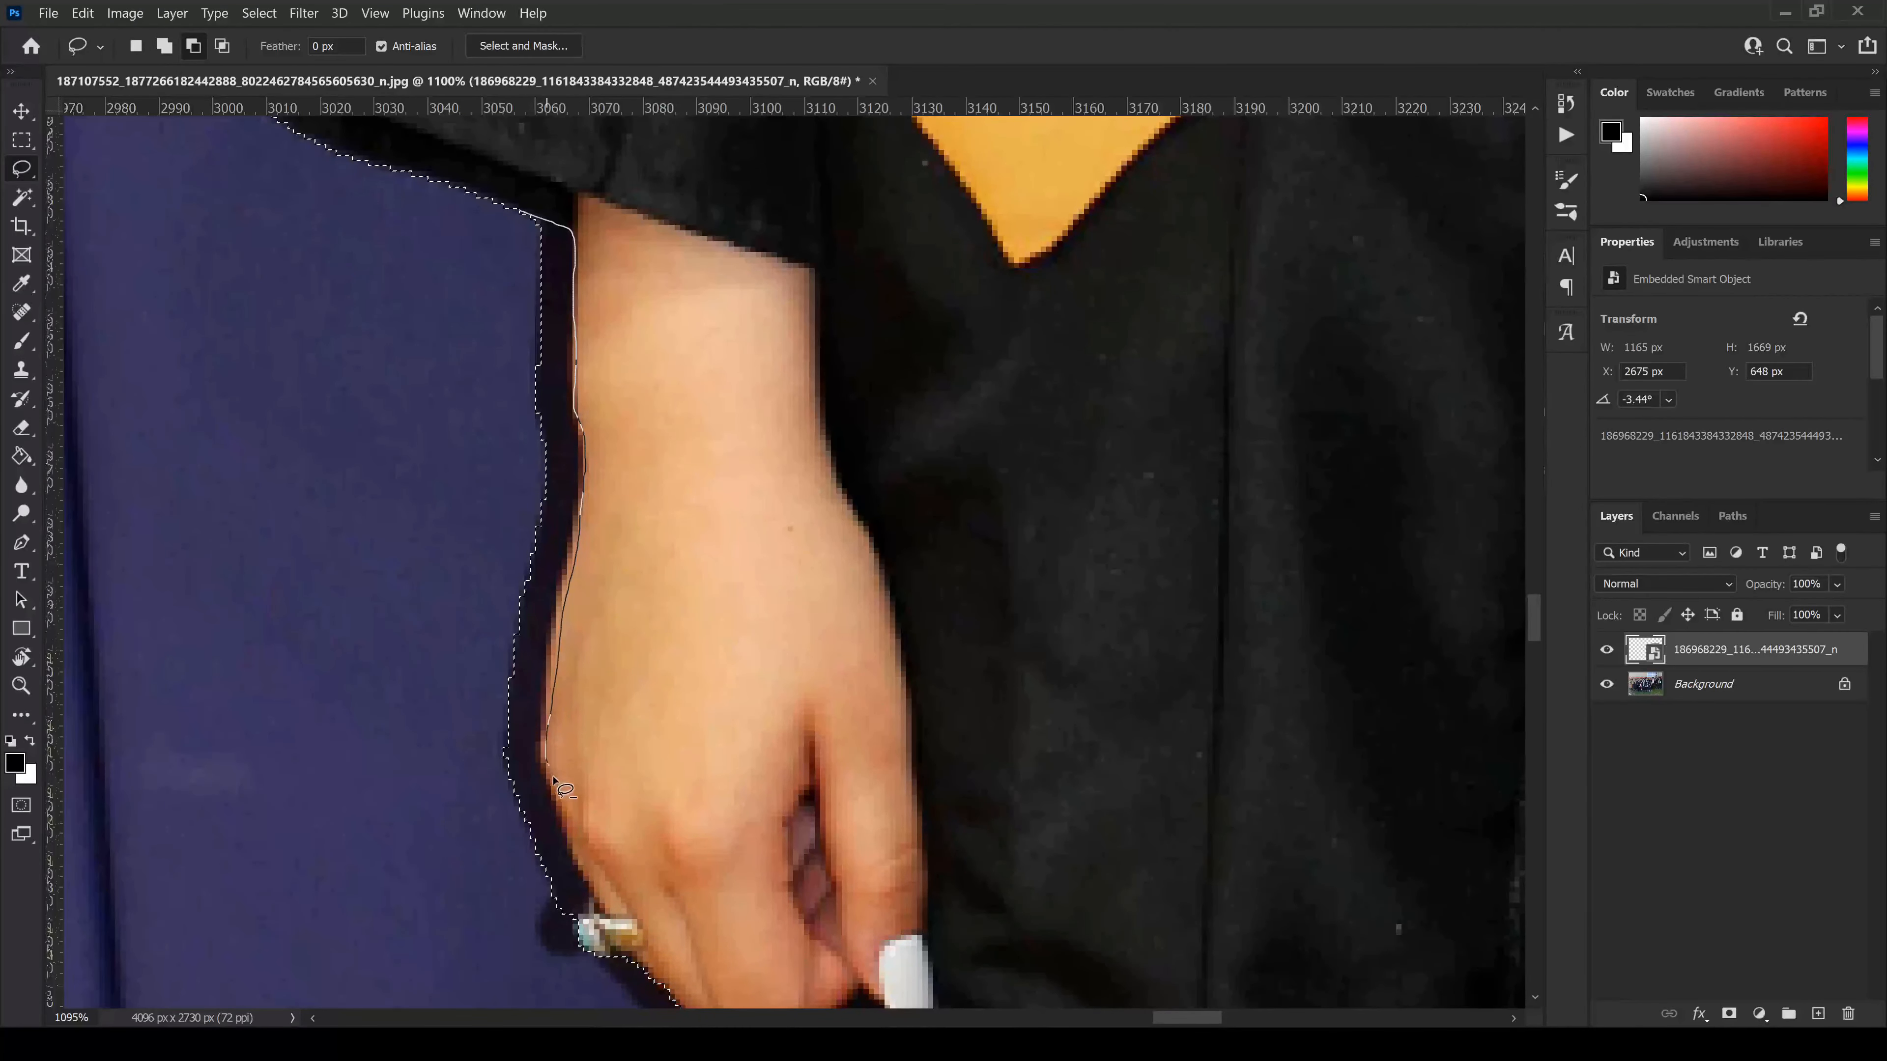
pyautogui.moveTo(578, 940)
pyautogui.mouseDown()
pyautogui.moveTo(488, 829)
pyautogui.moveTo(524, 212)
pyautogui.mouseUp()
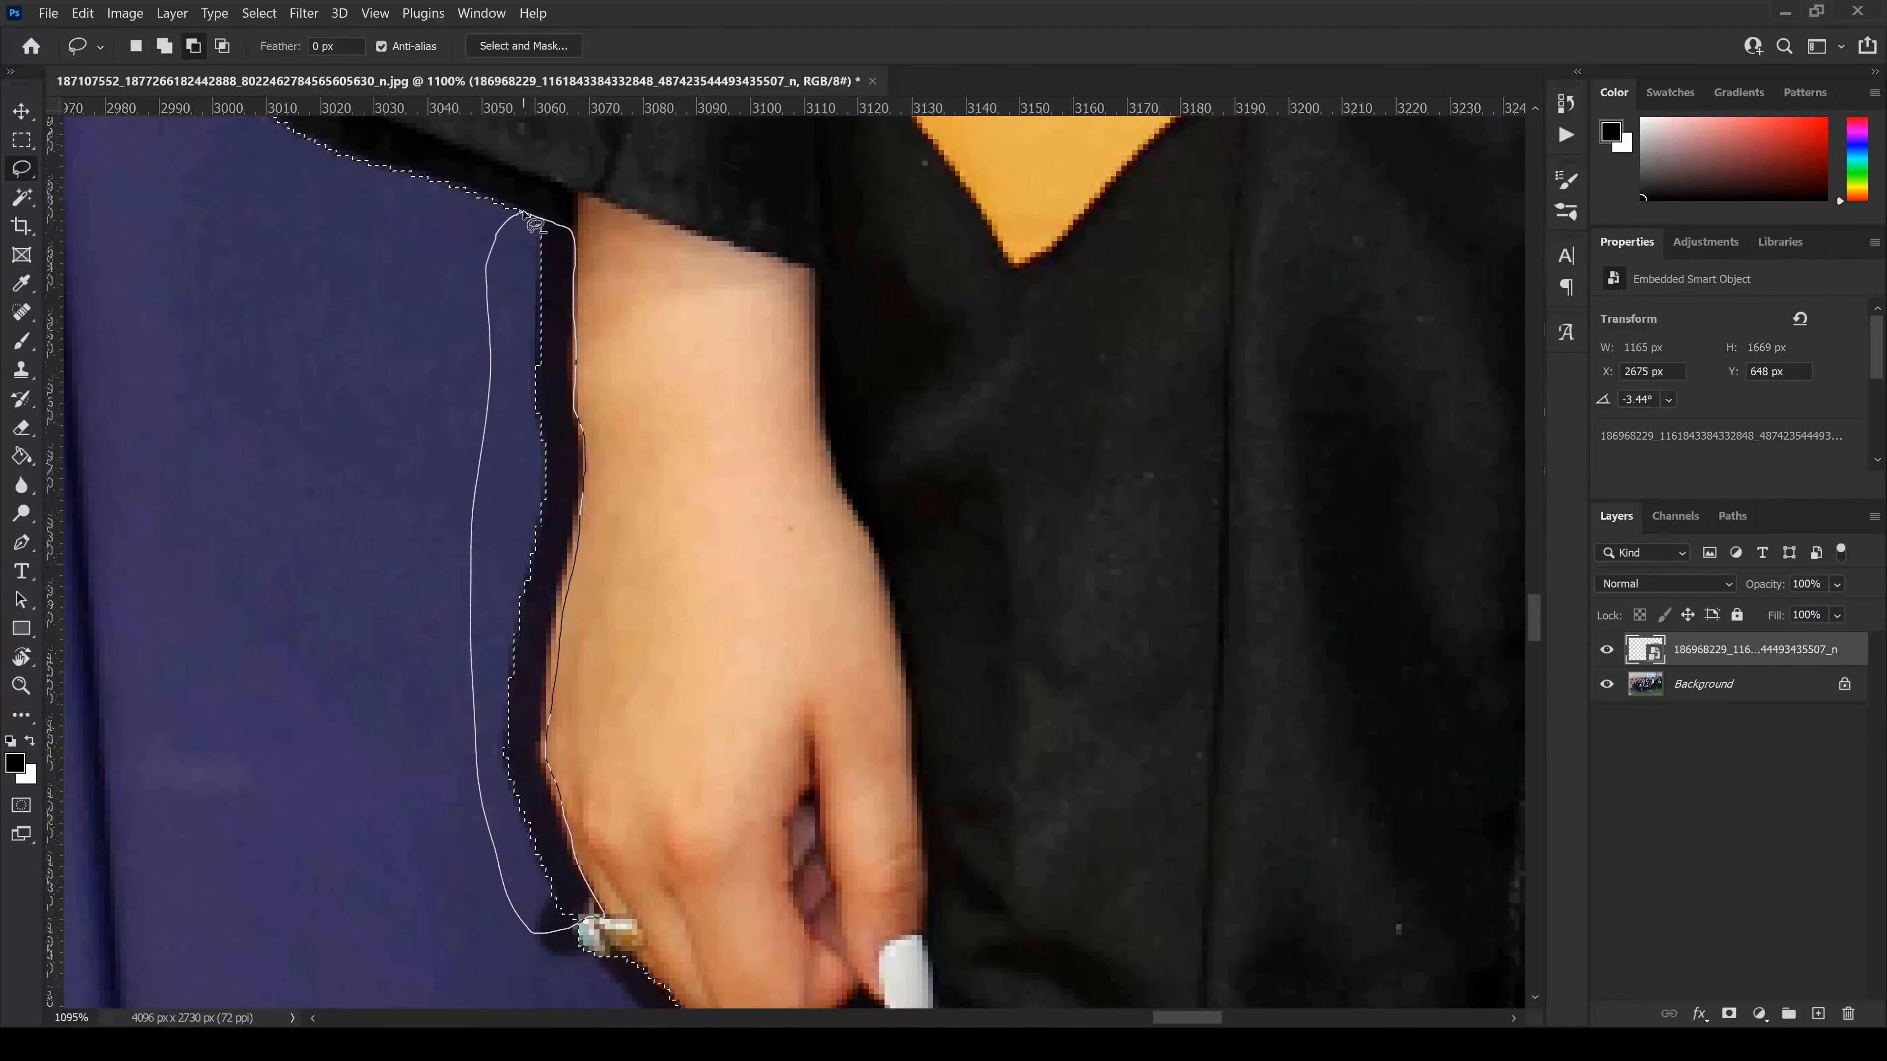
pyautogui.scroll(-5, 653, 716)
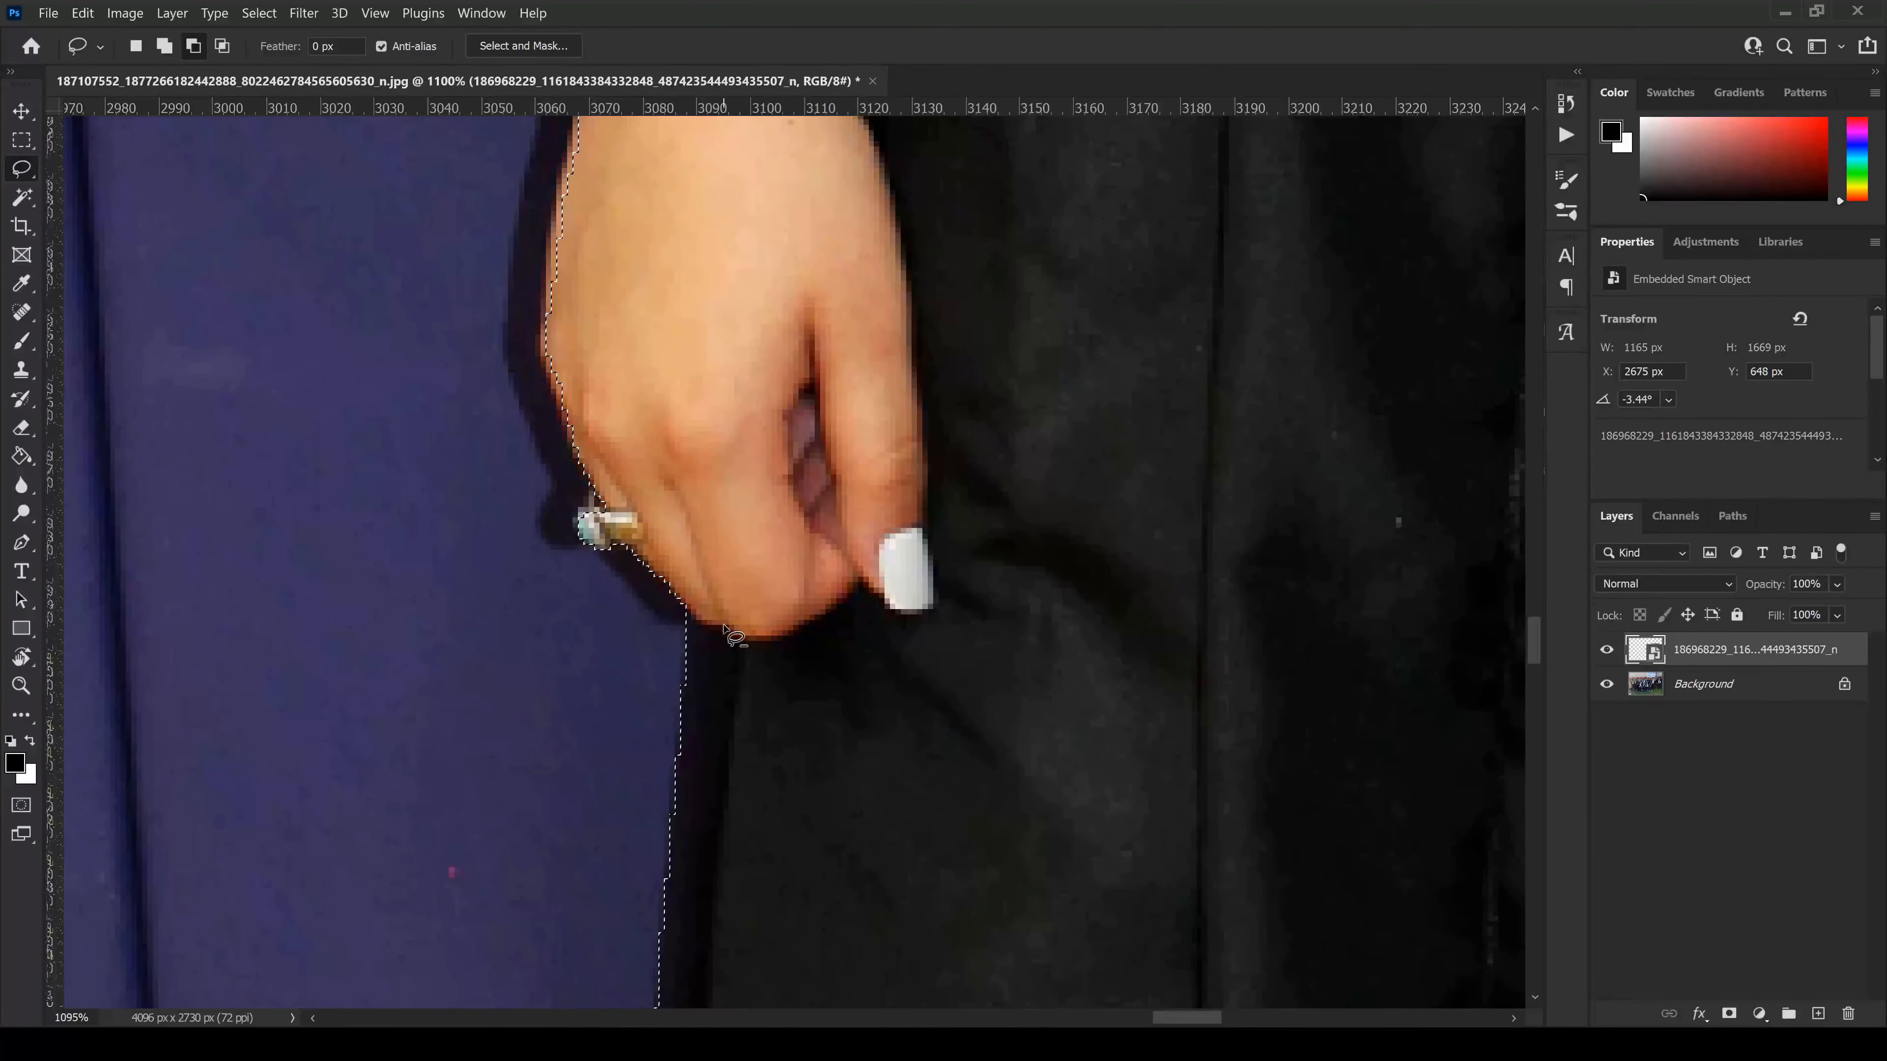
# - Copy the selected graduate to a new layer, hide the original placed photo, and fit the whole group picture in view
pyautogui.scroll(-10, 803, 590)
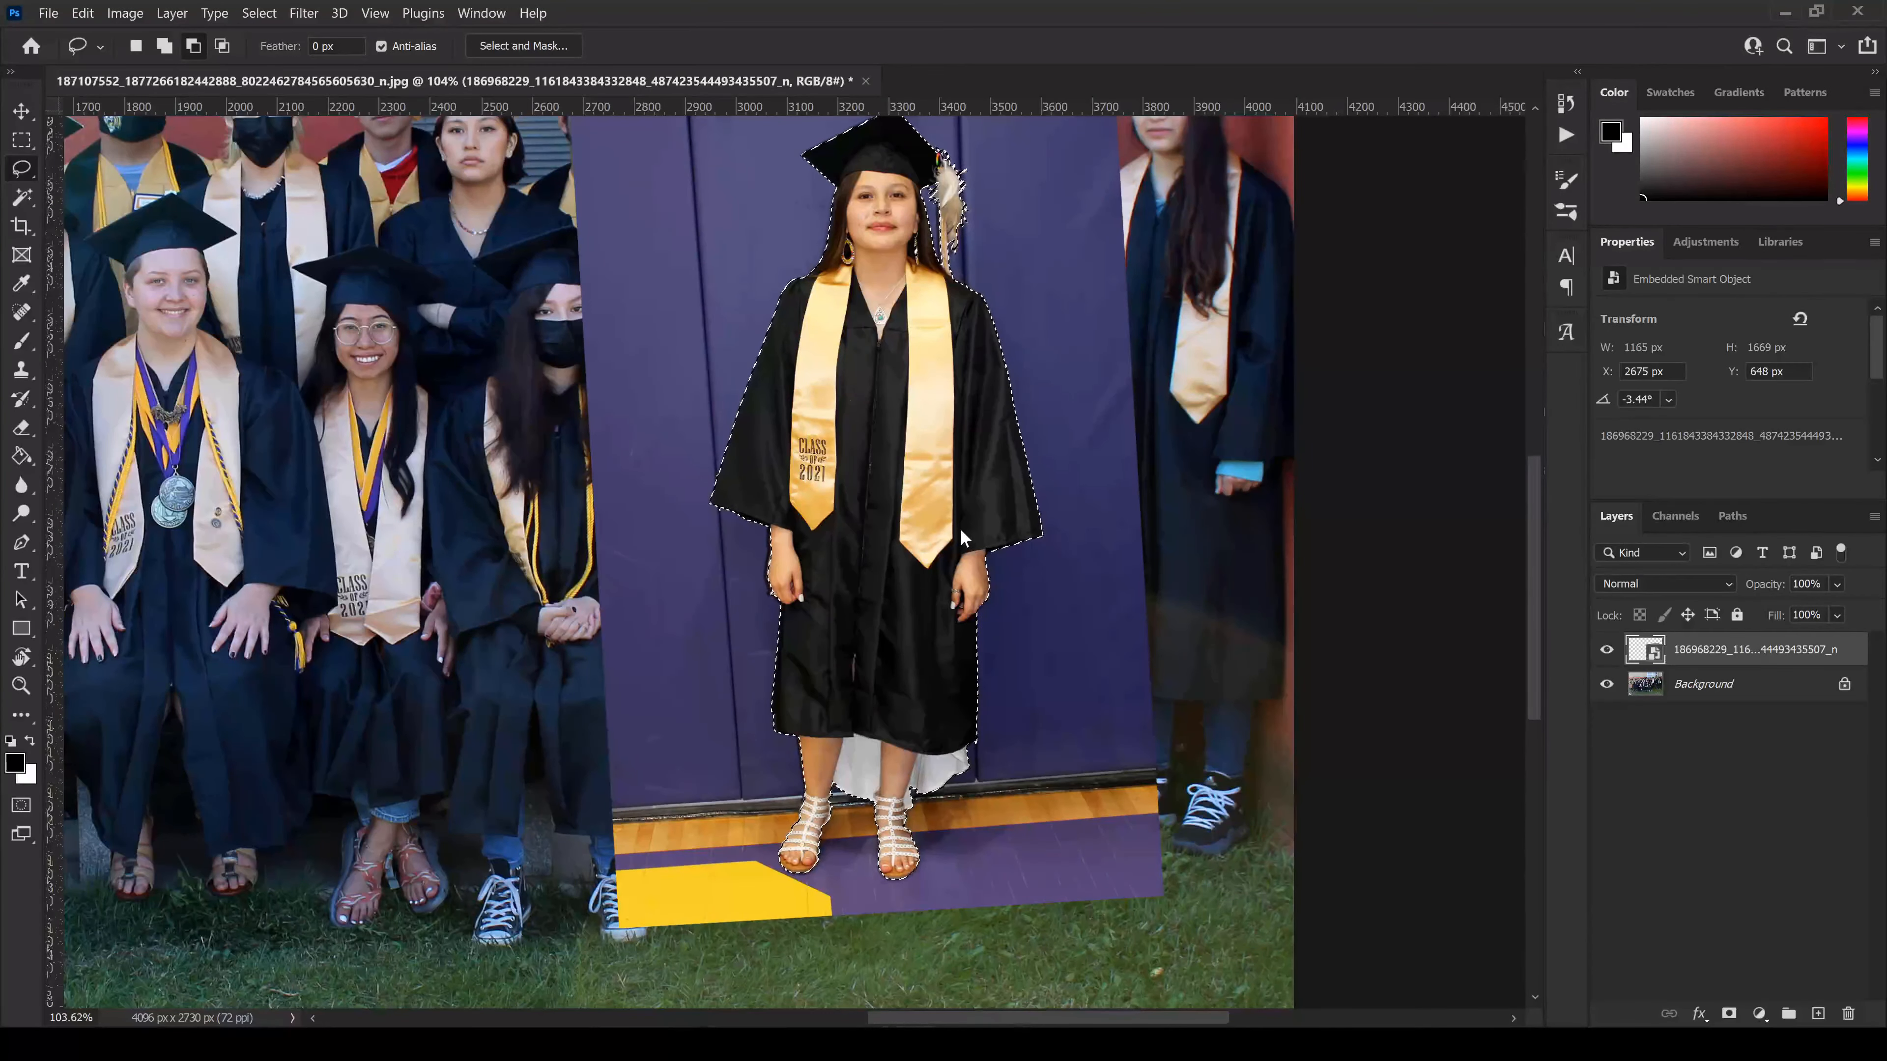
pyautogui.hotkey('ctrl', 'j')
pyautogui.click(1606, 684)
pyautogui.press('v')
pyautogui.hotkey('ctrl', '0')
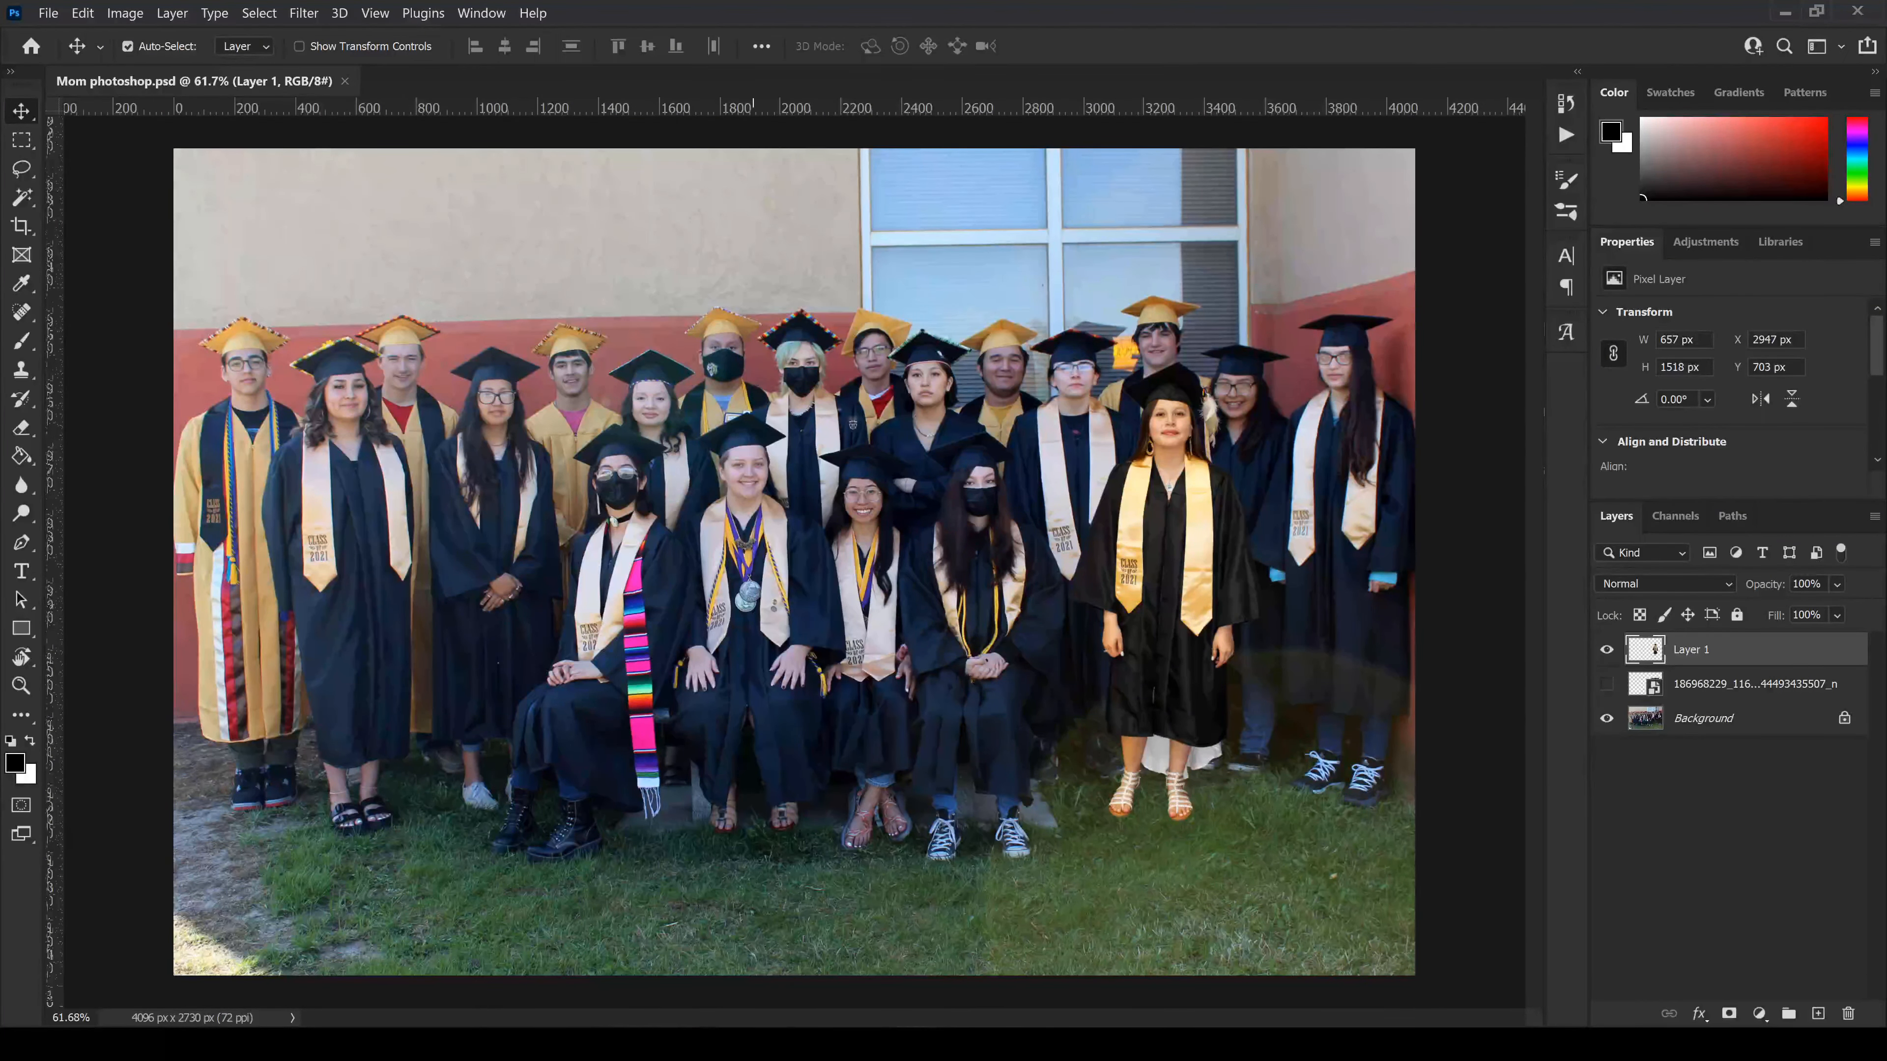
# - Create a layer clipped to the graduate cutout and fill it with the pale pink sampled from a neighbouring graduate's stole
pyautogui.scroll(3, 1253, 518)
pyautogui.press('g')
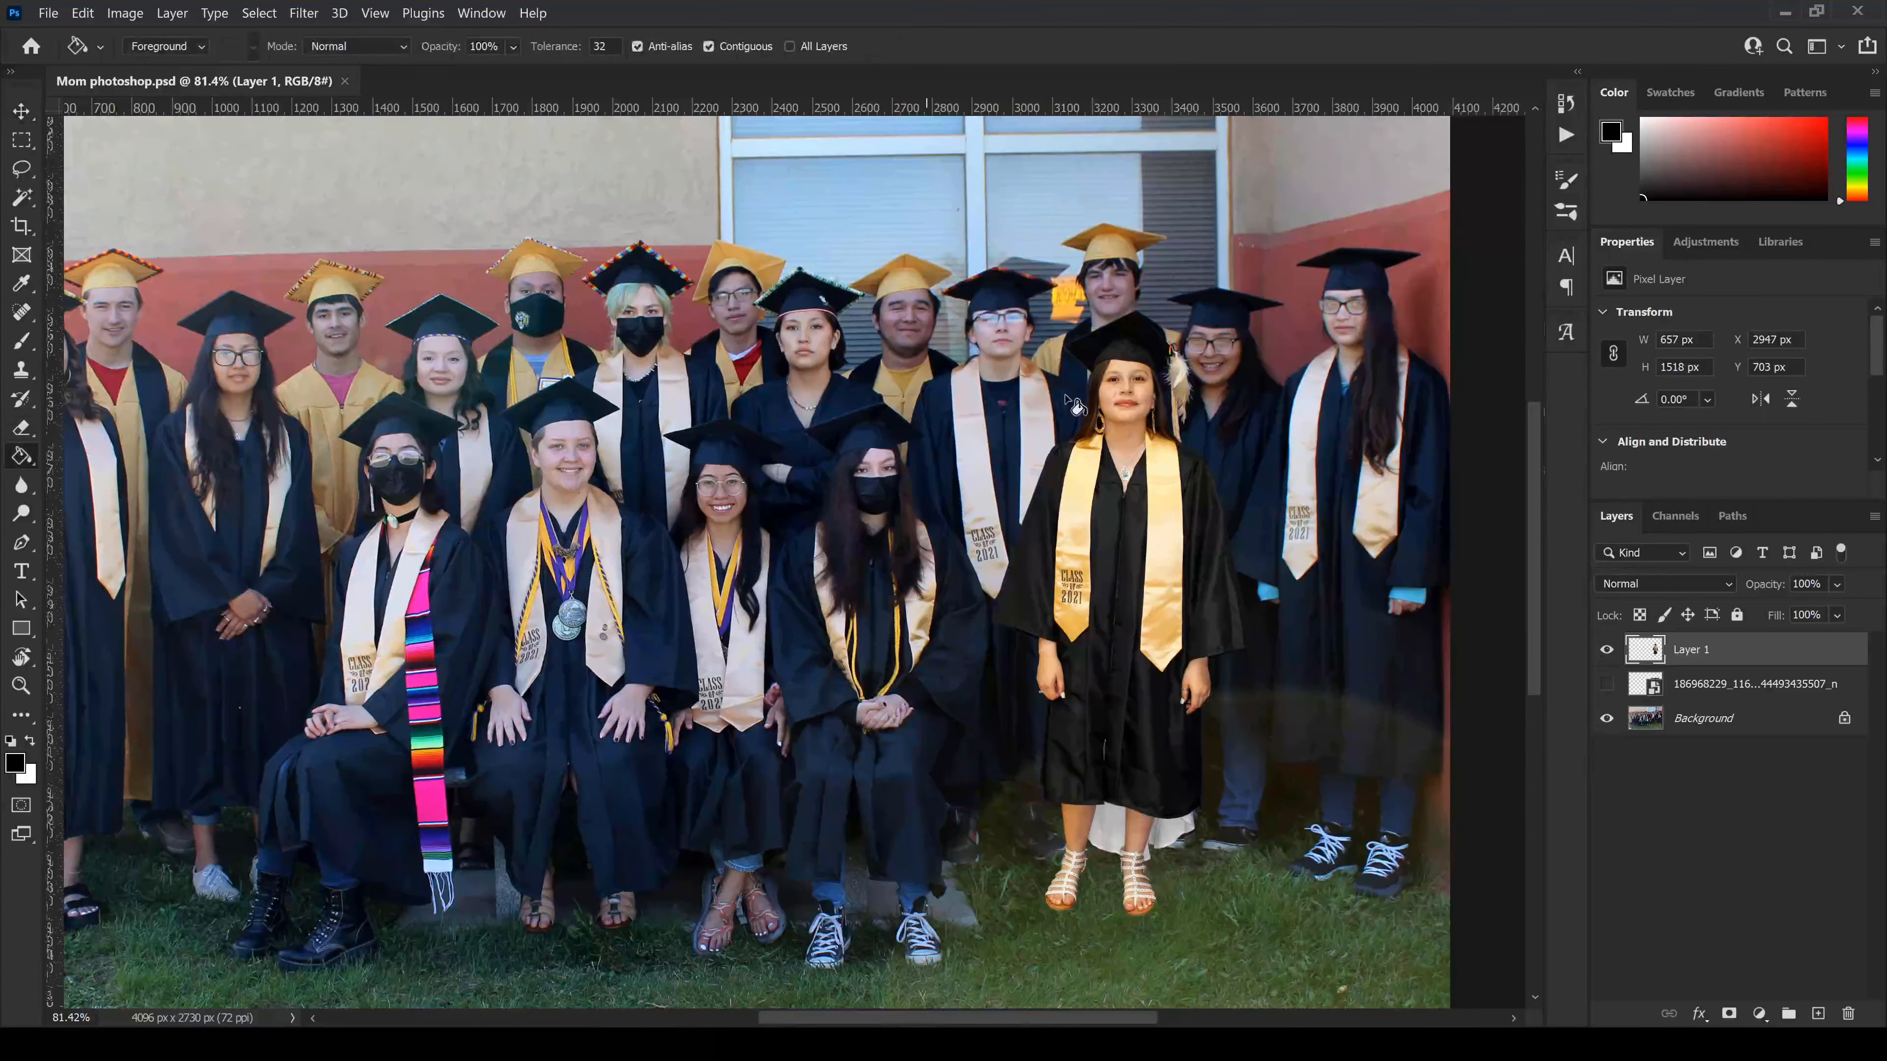
pyautogui.keyDown('alt'); pyautogui.click(1306, 446); pyautogui.keyUp('alt')
pyautogui.click(1818, 1013)
pyautogui.keyDown('alt'); pyautogui.click(1719, 666); pyautogui.keyUp('alt')
pyautogui.click(1280, 588)
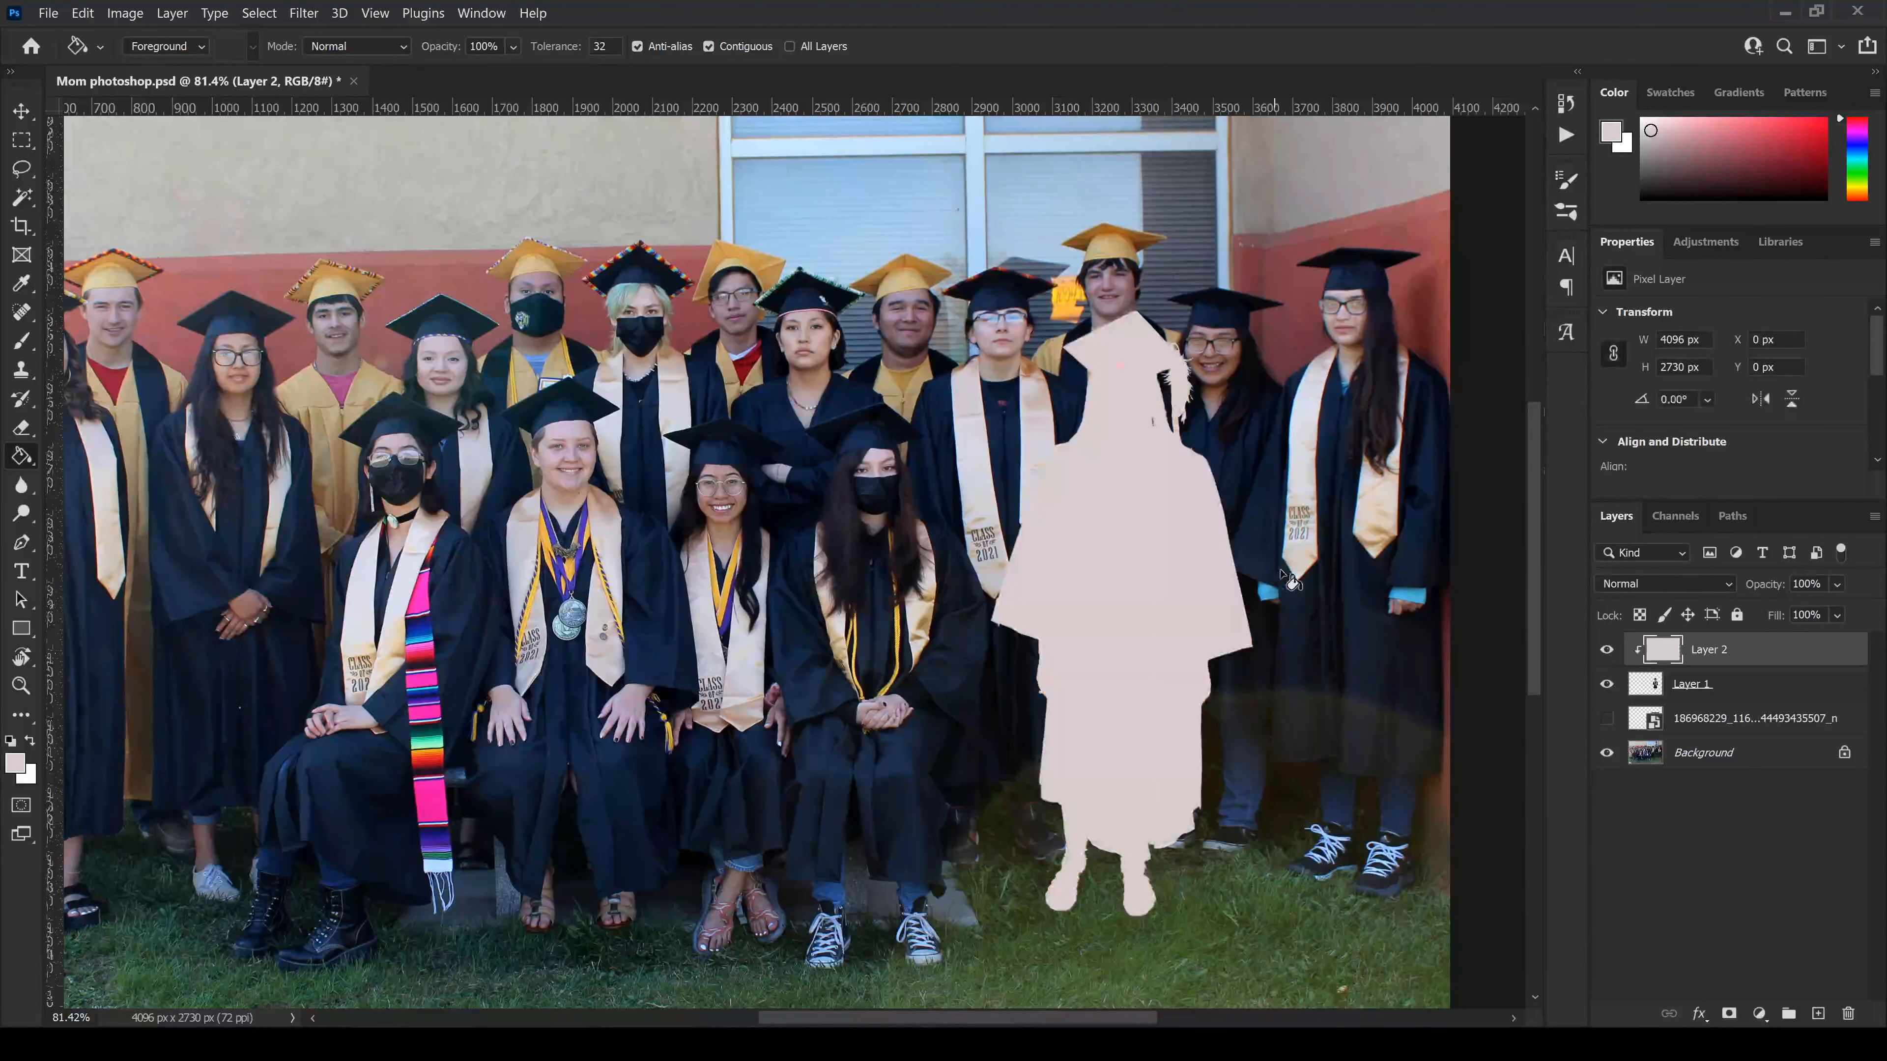
# - Set the clipped colour layer's blend mode to Saturation and its opacity to 58%
pyautogui.click(1626, 578)
pyautogui.click(1643, 920)
pyautogui.press('Down')
pyautogui.press('Down')
pyautogui.press('Down')
pyautogui.press('Down')
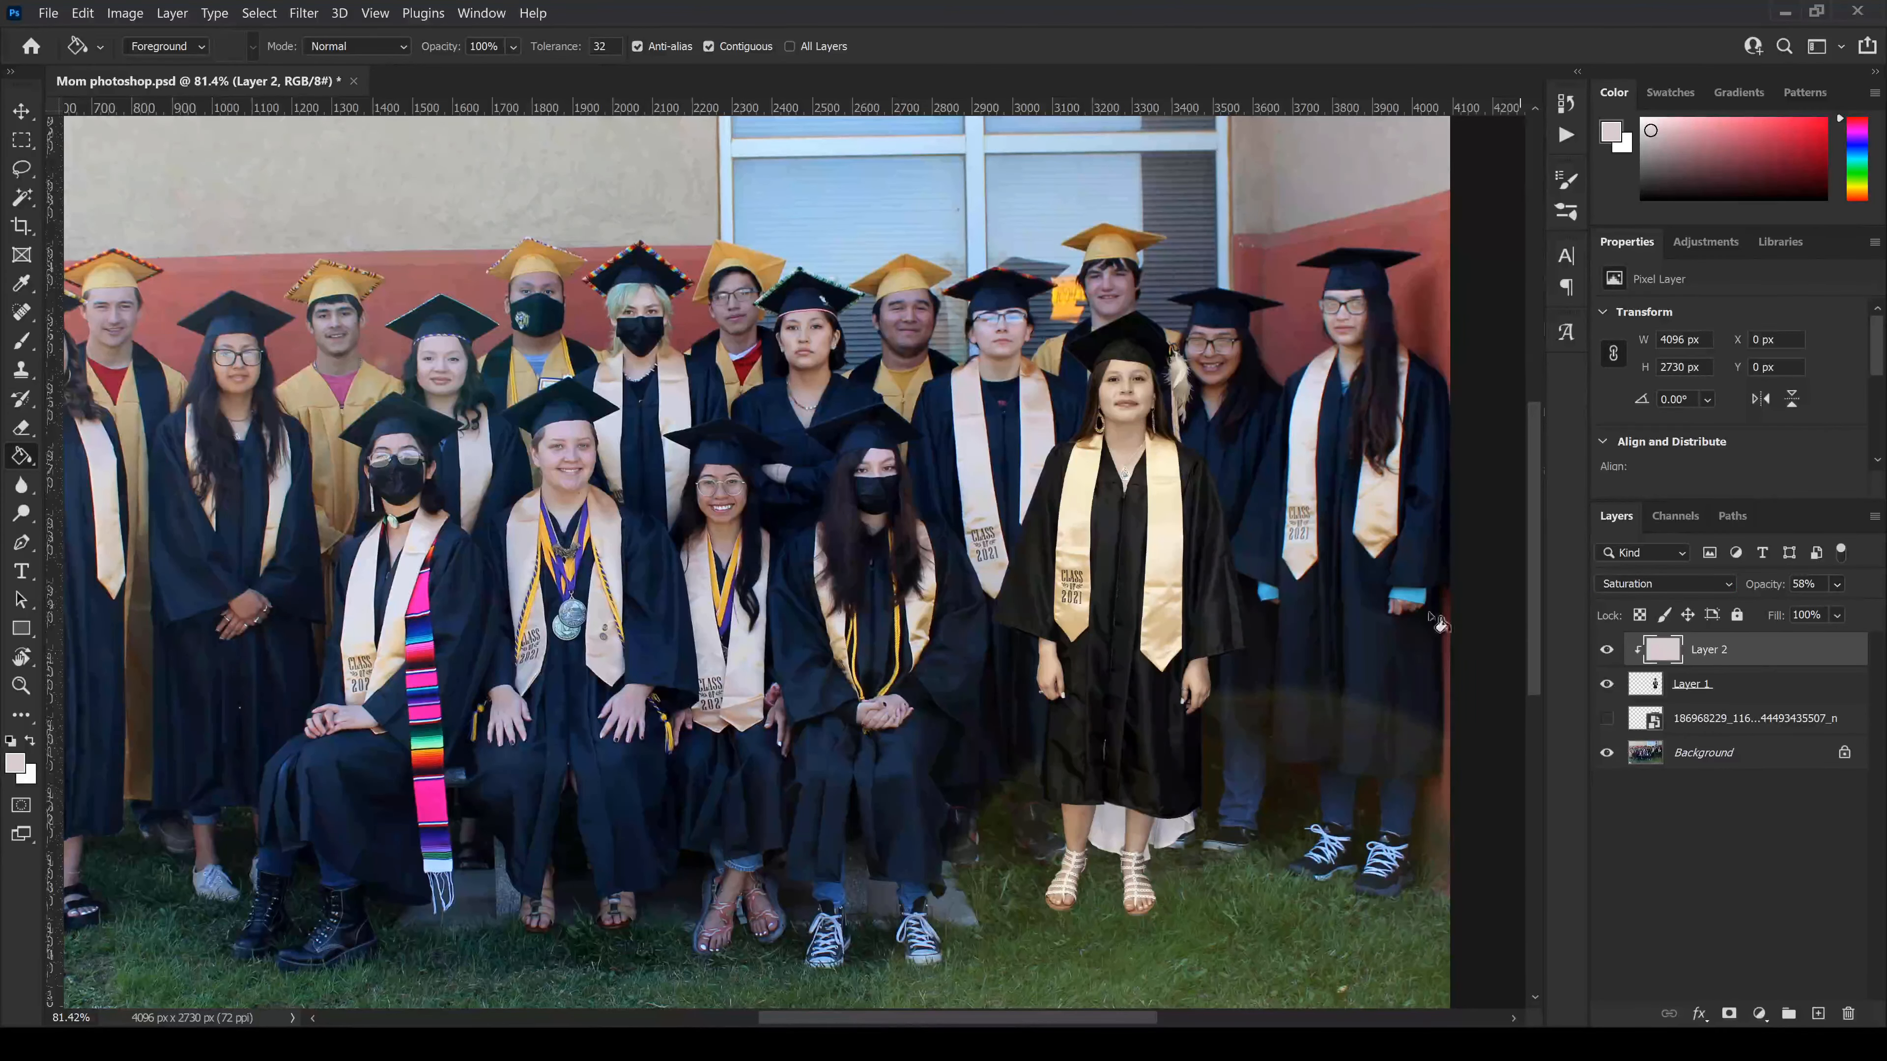
pyautogui.scroll(-2, 1439, 623)
# - Try to transform the graduate cutout on Layer 1 with a slight rotation and resize, shifting it toward the seated group
pyautogui.hotkey('alt', '[')
pyautogui.press('v')
pyautogui.hotkey('ctrl', 't')
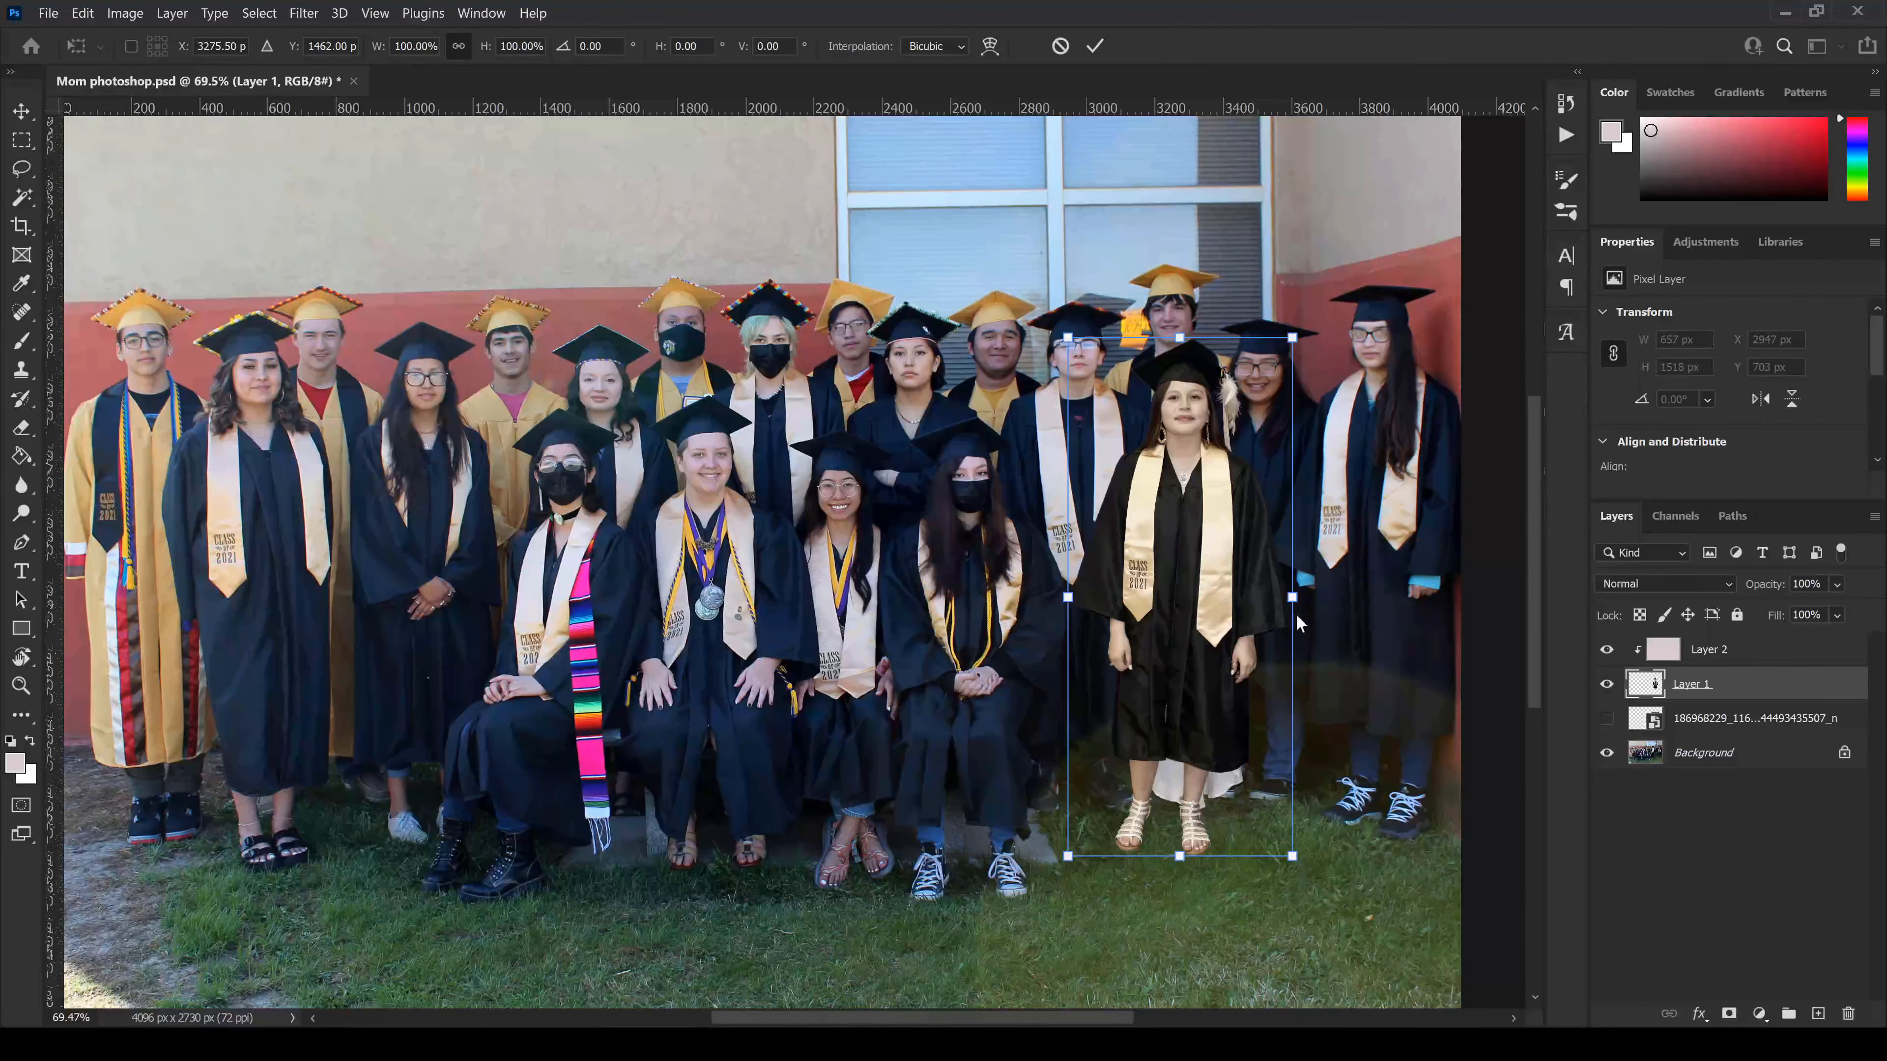
pyautogui.moveTo(1296, 338); pyautogui.dragTo(1295, 346)
pyautogui.moveTo(1073, 857); pyautogui.dragTo(1082, 855)
pyautogui.moveTo(1203, 512); pyautogui.dragTo(1184, 511)
pyautogui.moveTo(1279, 345); pyautogui.dragTo(1277, 336)
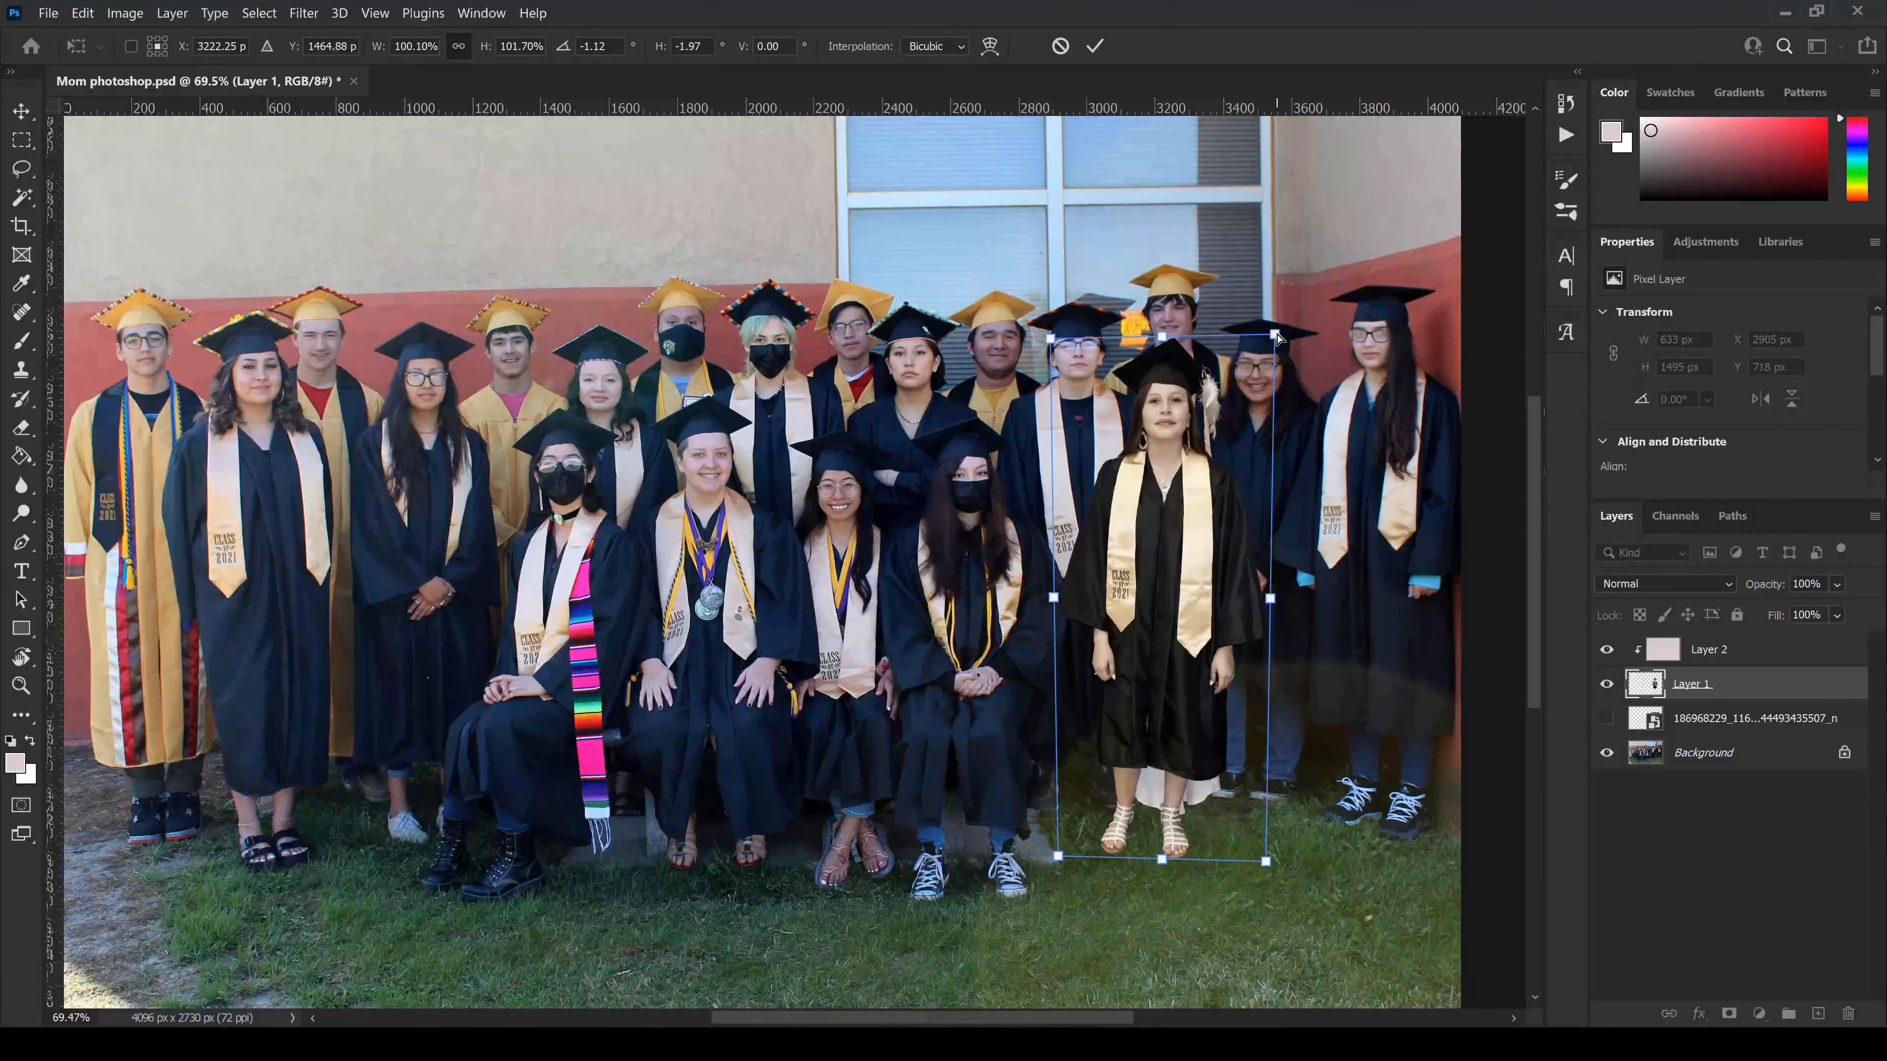
pyautogui.moveTo(1049, 346); pyautogui.dragTo(1051, 348)
pyautogui.click(24, 110)
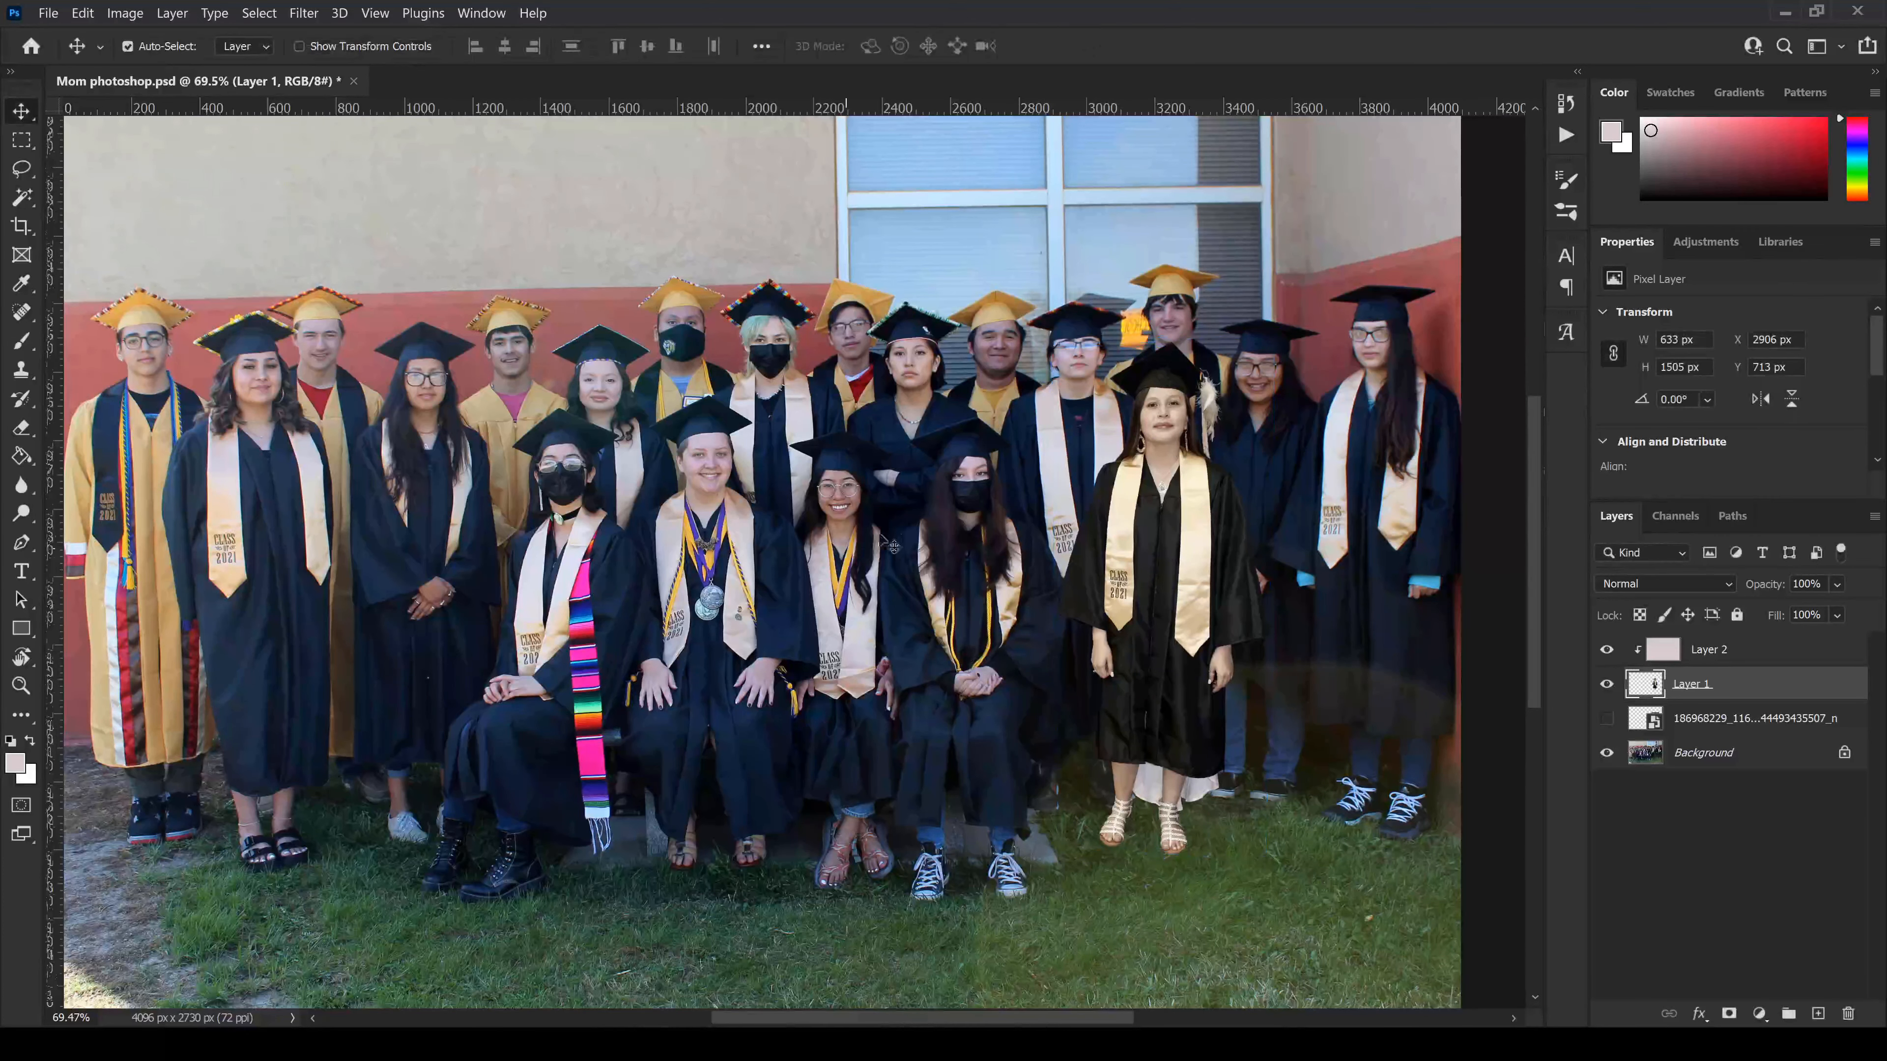
pyautogui.click(1313, 600)
pyautogui.hotkey('ctrl', 'z')
pyautogui.hotkey('ctrl', 'z')
# - Reposition the graduate cutout on Layer 1 beside the seated group, at about X 2839 px, Y 739 px
pyautogui.hotkey('ctrl', 't')
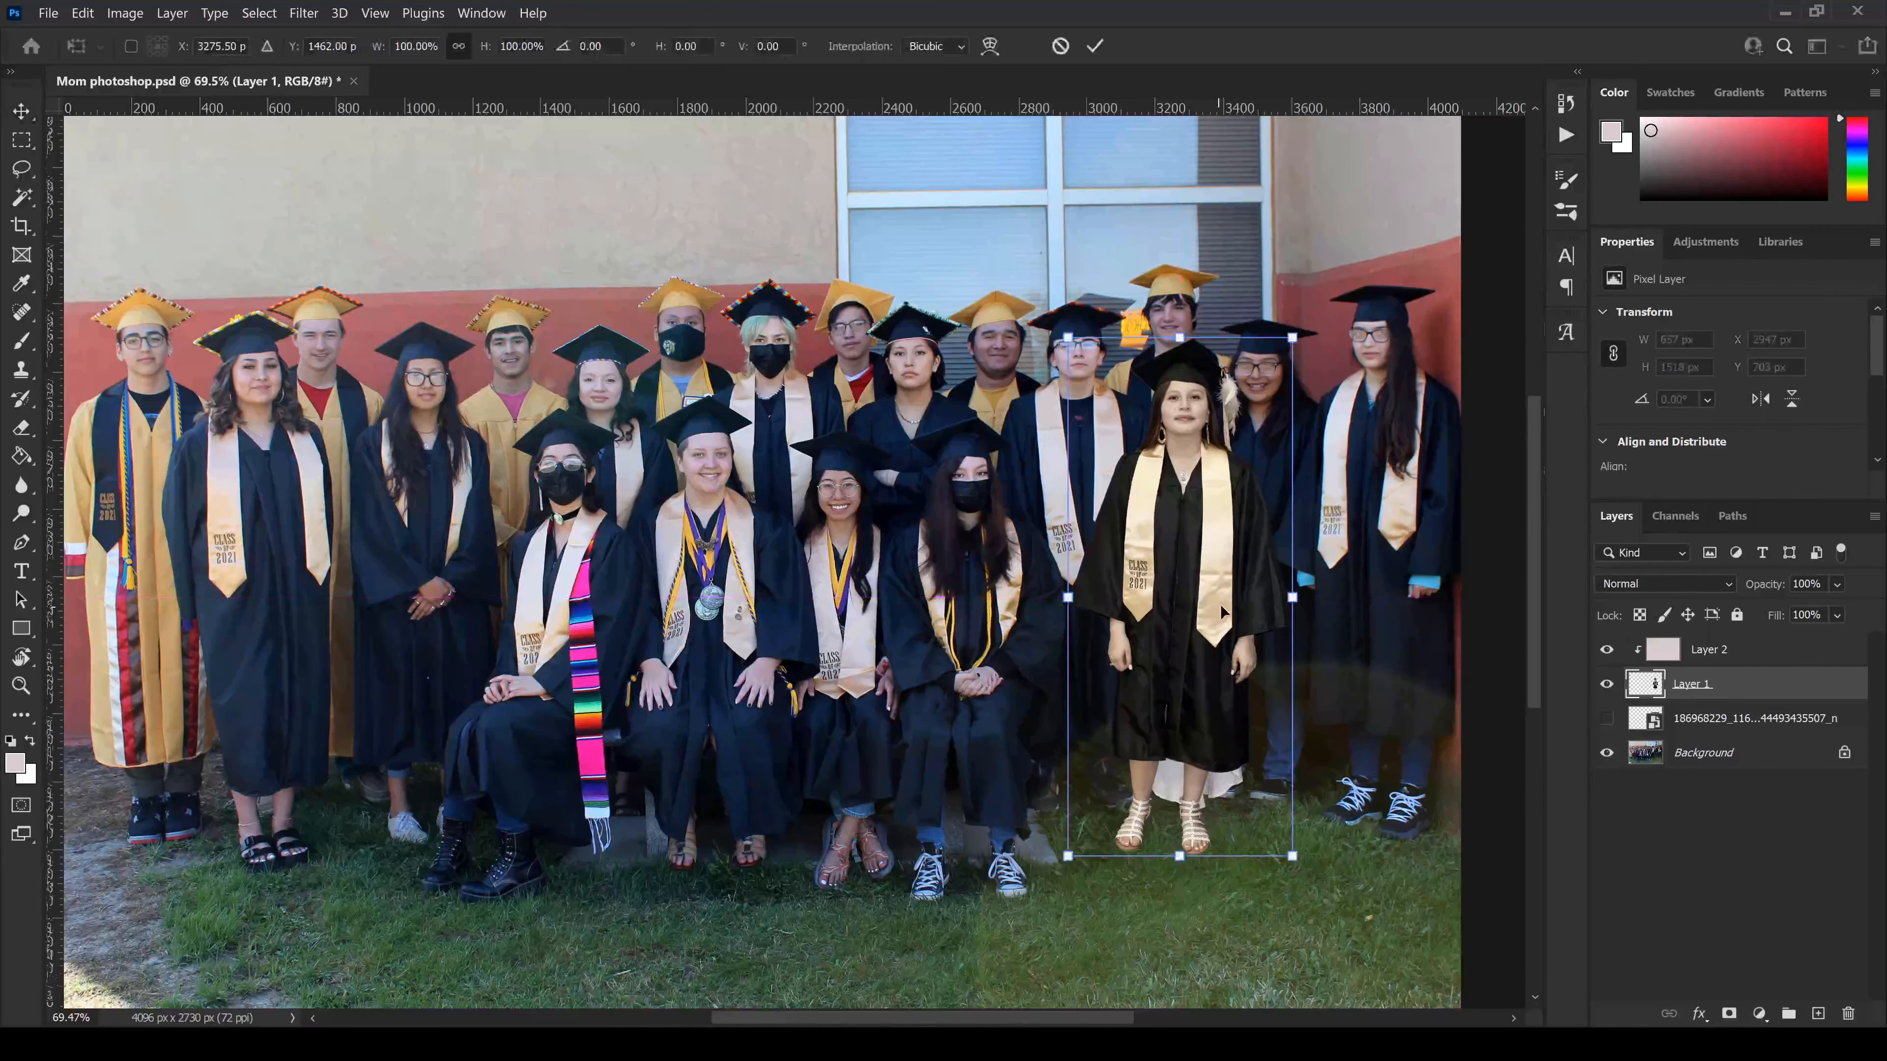
pyautogui.moveTo(1207, 599); pyautogui.dragTo(1183, 616)
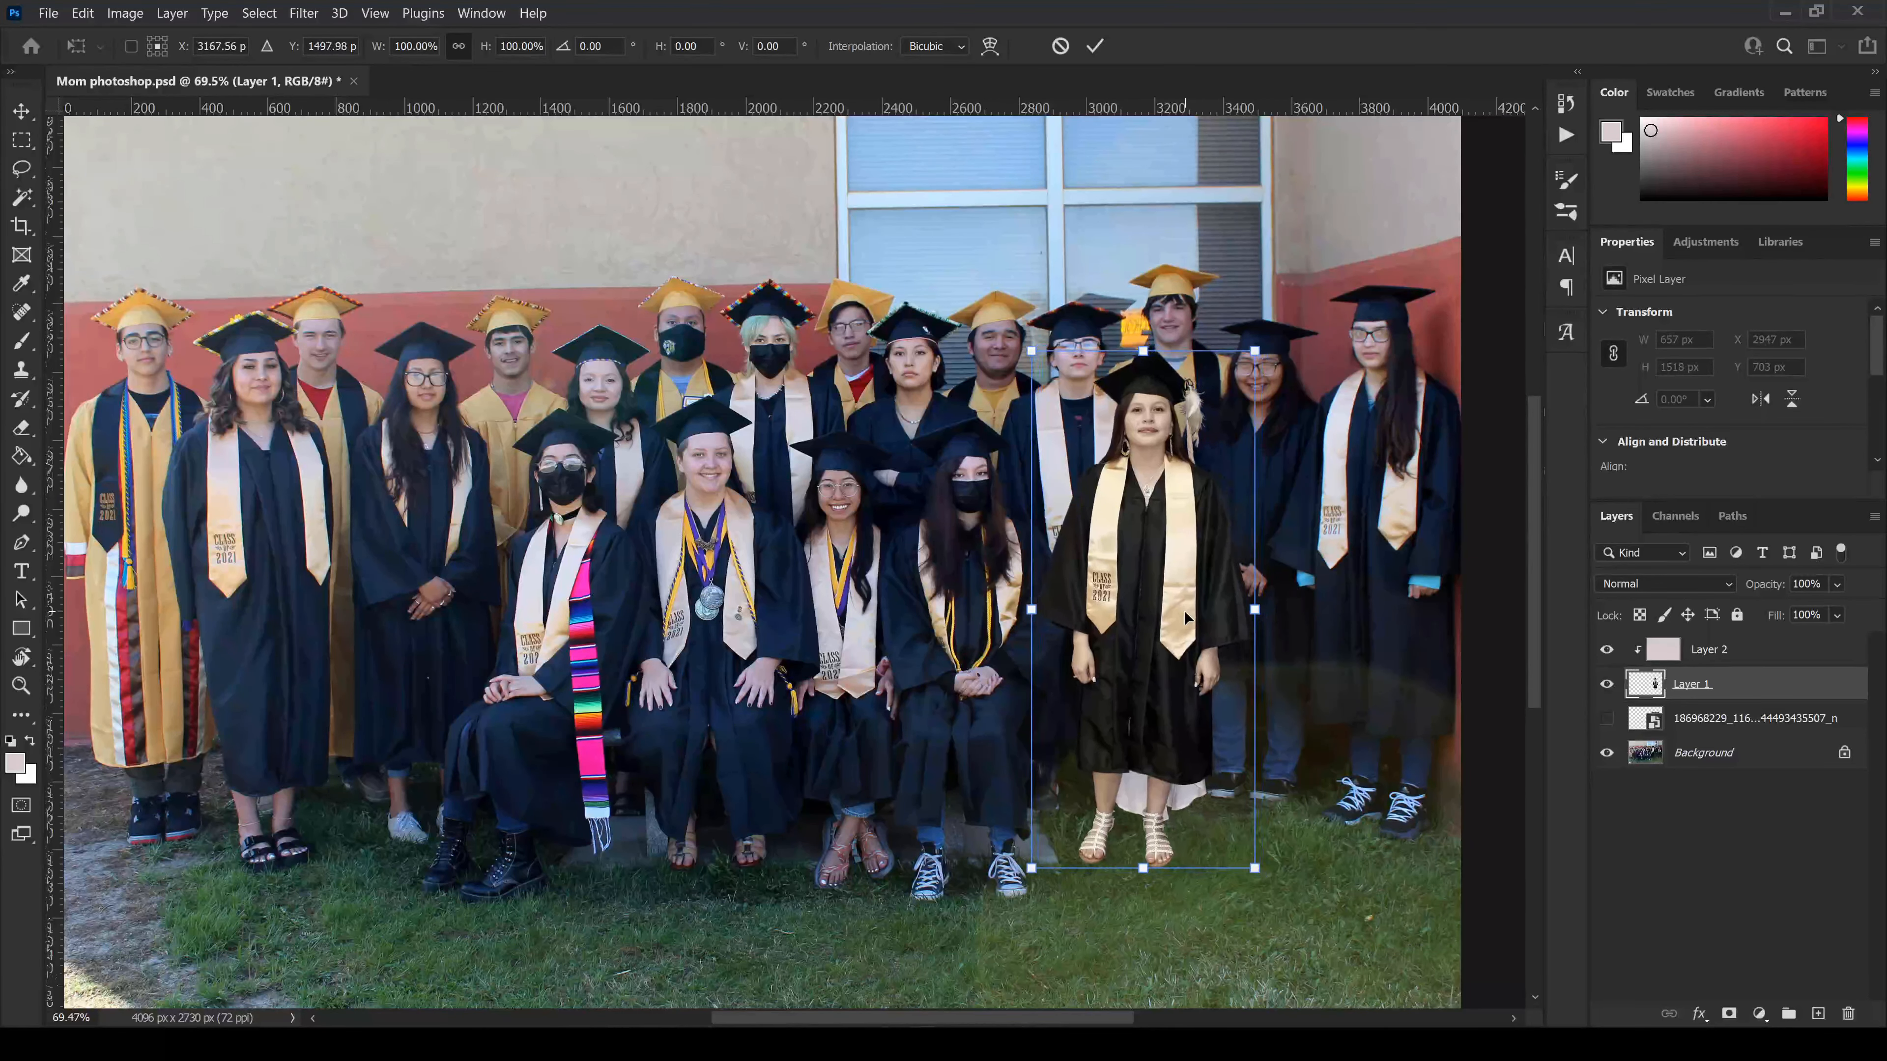
pyautogui.press('Return')
pyautogui.press('b')
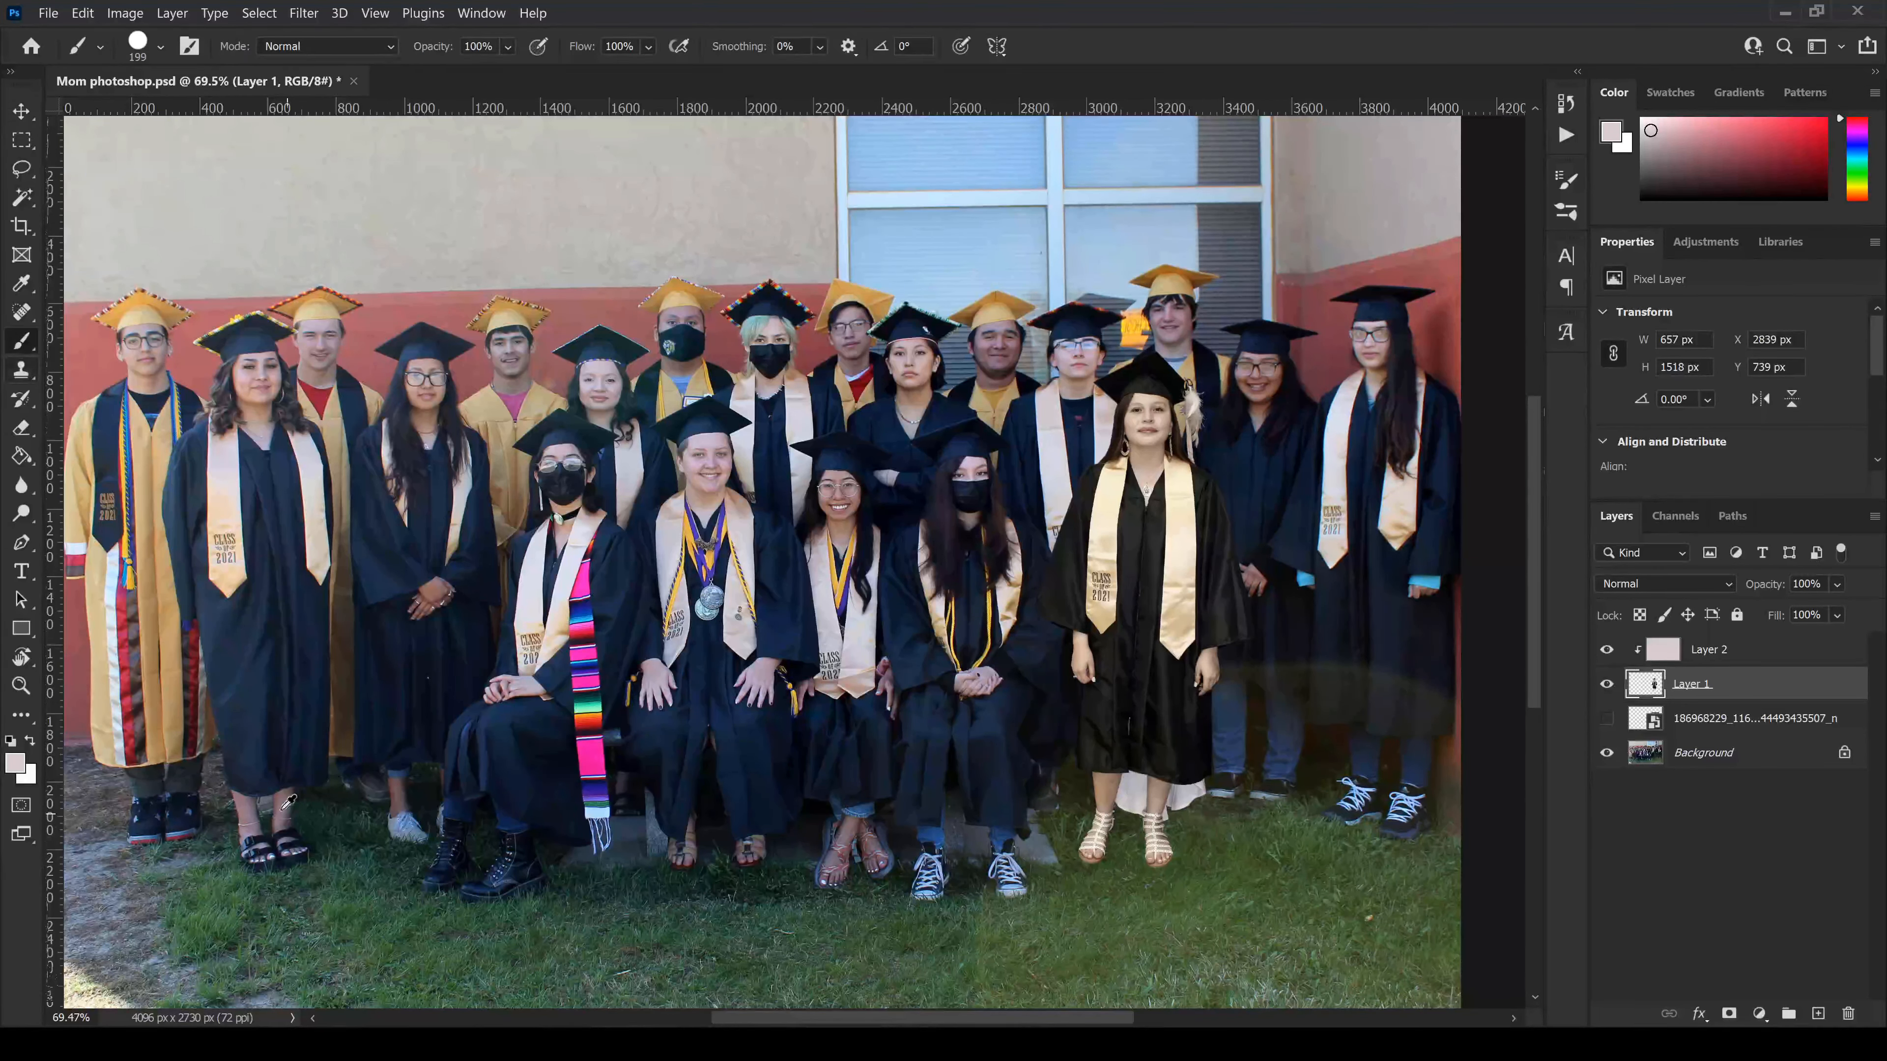
# - Try shading the cutout's lower gown and feet with sampled dark tones on a clipped Soft Light layer placed below Layer 2
pyautogui.keyDown('alt'); pyautogui.click(325, 810); pyautogui.keyUp('alt')
pyautogui.click(1818, 1013)
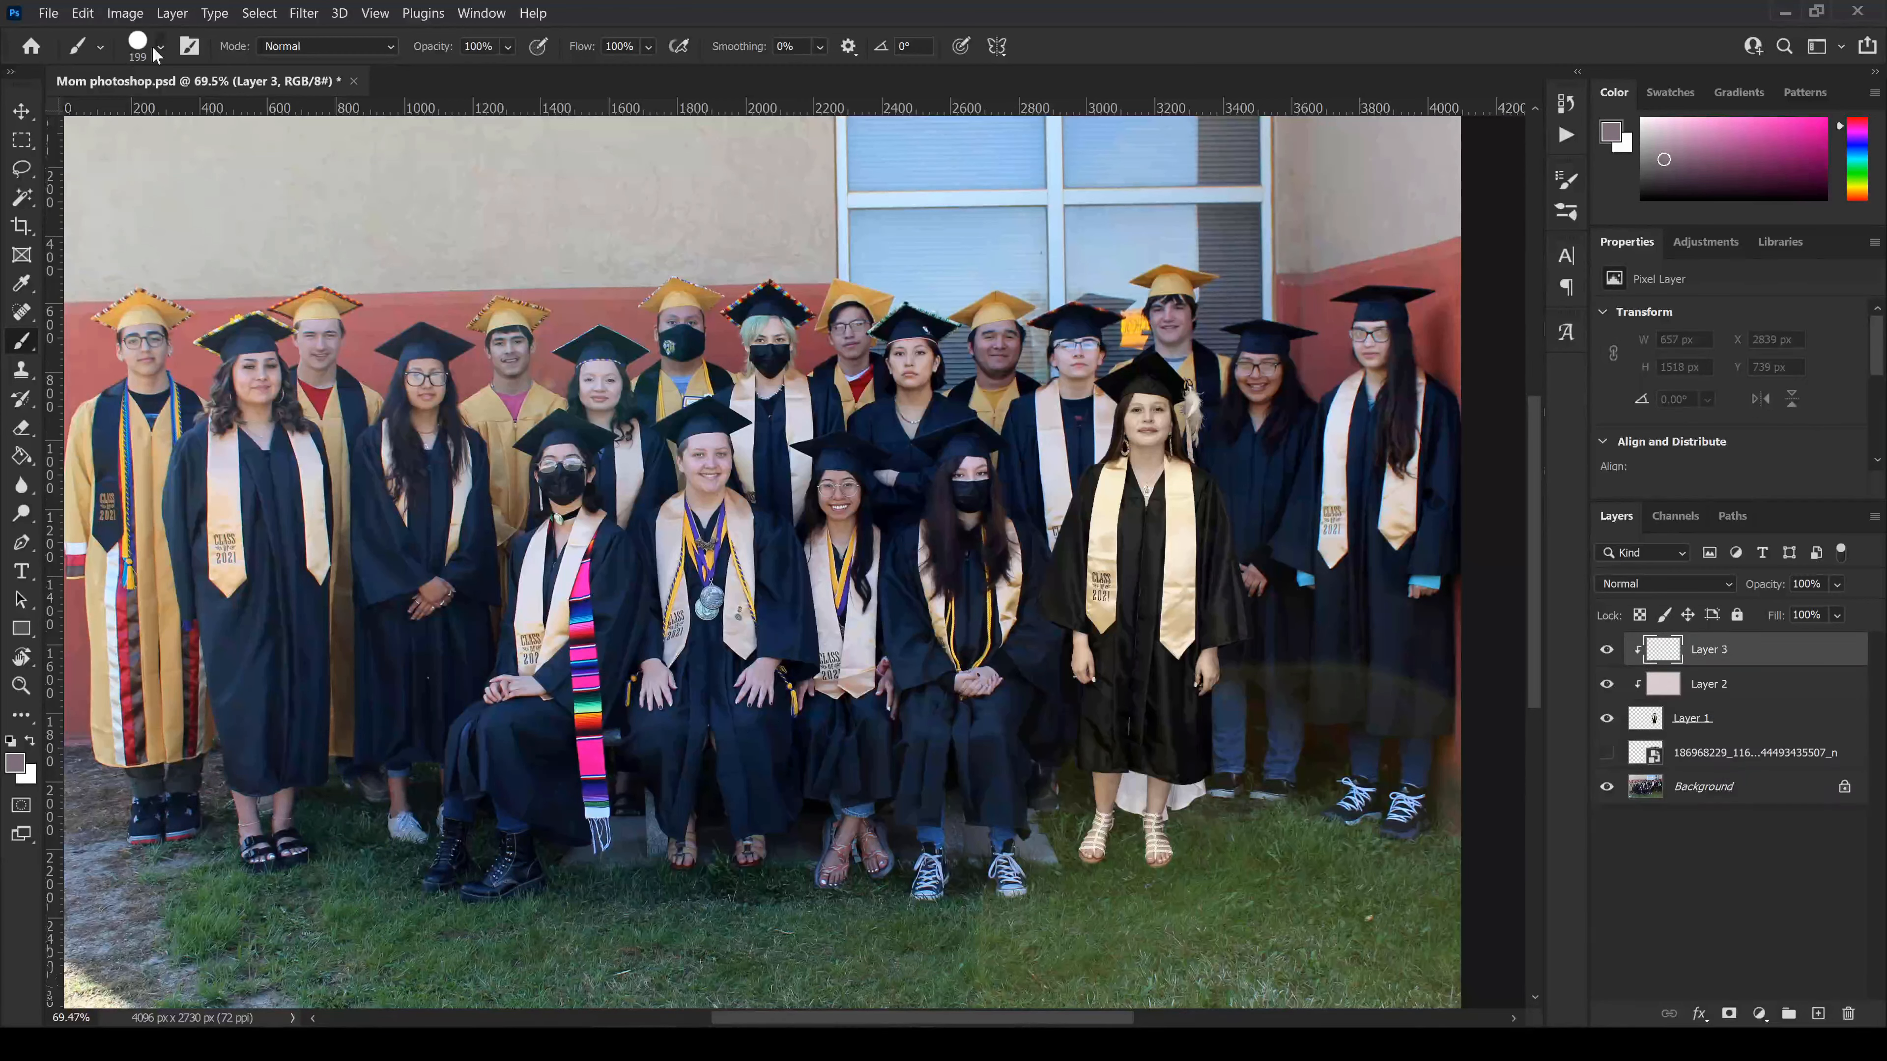
pyautogui.keyDown('alt'); pyautogui.rightClick(1144, 825); pyautogui.keyUp('alt')
pyautogui.click(1163, 840)
pyautogui.moveTo(1163, 824)
pyautogui.mouseDown()
pyautogui.moveTo(1107, 795)
pyautogui.moveTo(1173, 803)
pyautogui.moveTo(1122, 788)
pyautogui.mouseUp()
pyautogui.keyDown('alt'); pyautogui.click(972, 766); pyautogui.keyUp('alt')
pyautogui.click(1727, 586)
pyautogui.click(1626, 754)
pyautogui.moveTo(1749, 654); pyautogui.dragTo(1741, 699)
pyautogui.keyDown('alt'); pyautogui.click(1164, 755); pyautogui.keyUp('alt')
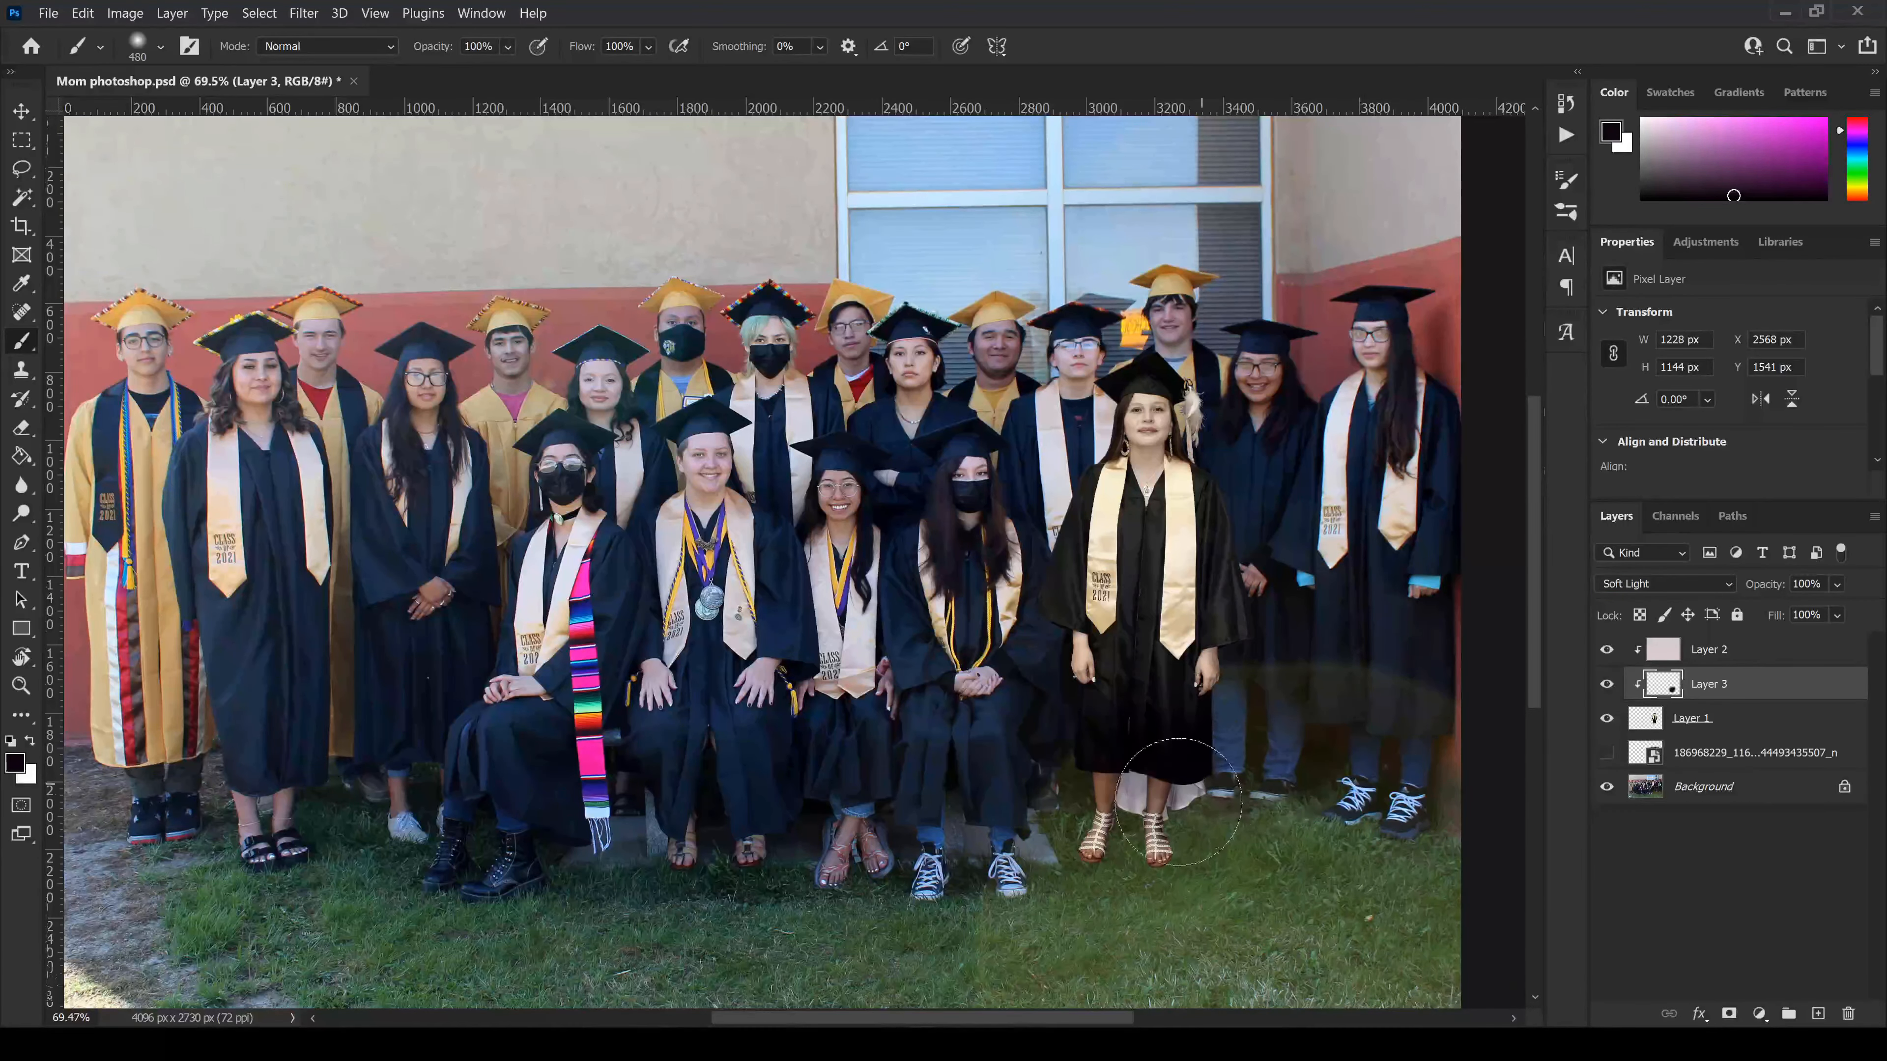
# - Extend the dark shading on the cutout's lower gown, compare it switched off, and delete that Soft Light layer
pyautogui.scroll(-5, 780, 840)
pyautogui.scroll(8, 1262, 698)
pyautogui.moveTo(1283, 749)
pyautogui.mouseDown()
pyautogui.moveTo(1067, 756)
pyautogui.moveTo(1084, 719)
pyautogui.mouseUp()
pyautogui.scroll(-4, 1386, 669)
pyautogui.scroll(4, 1387, 669)
pyautogui.click(1606, 684)
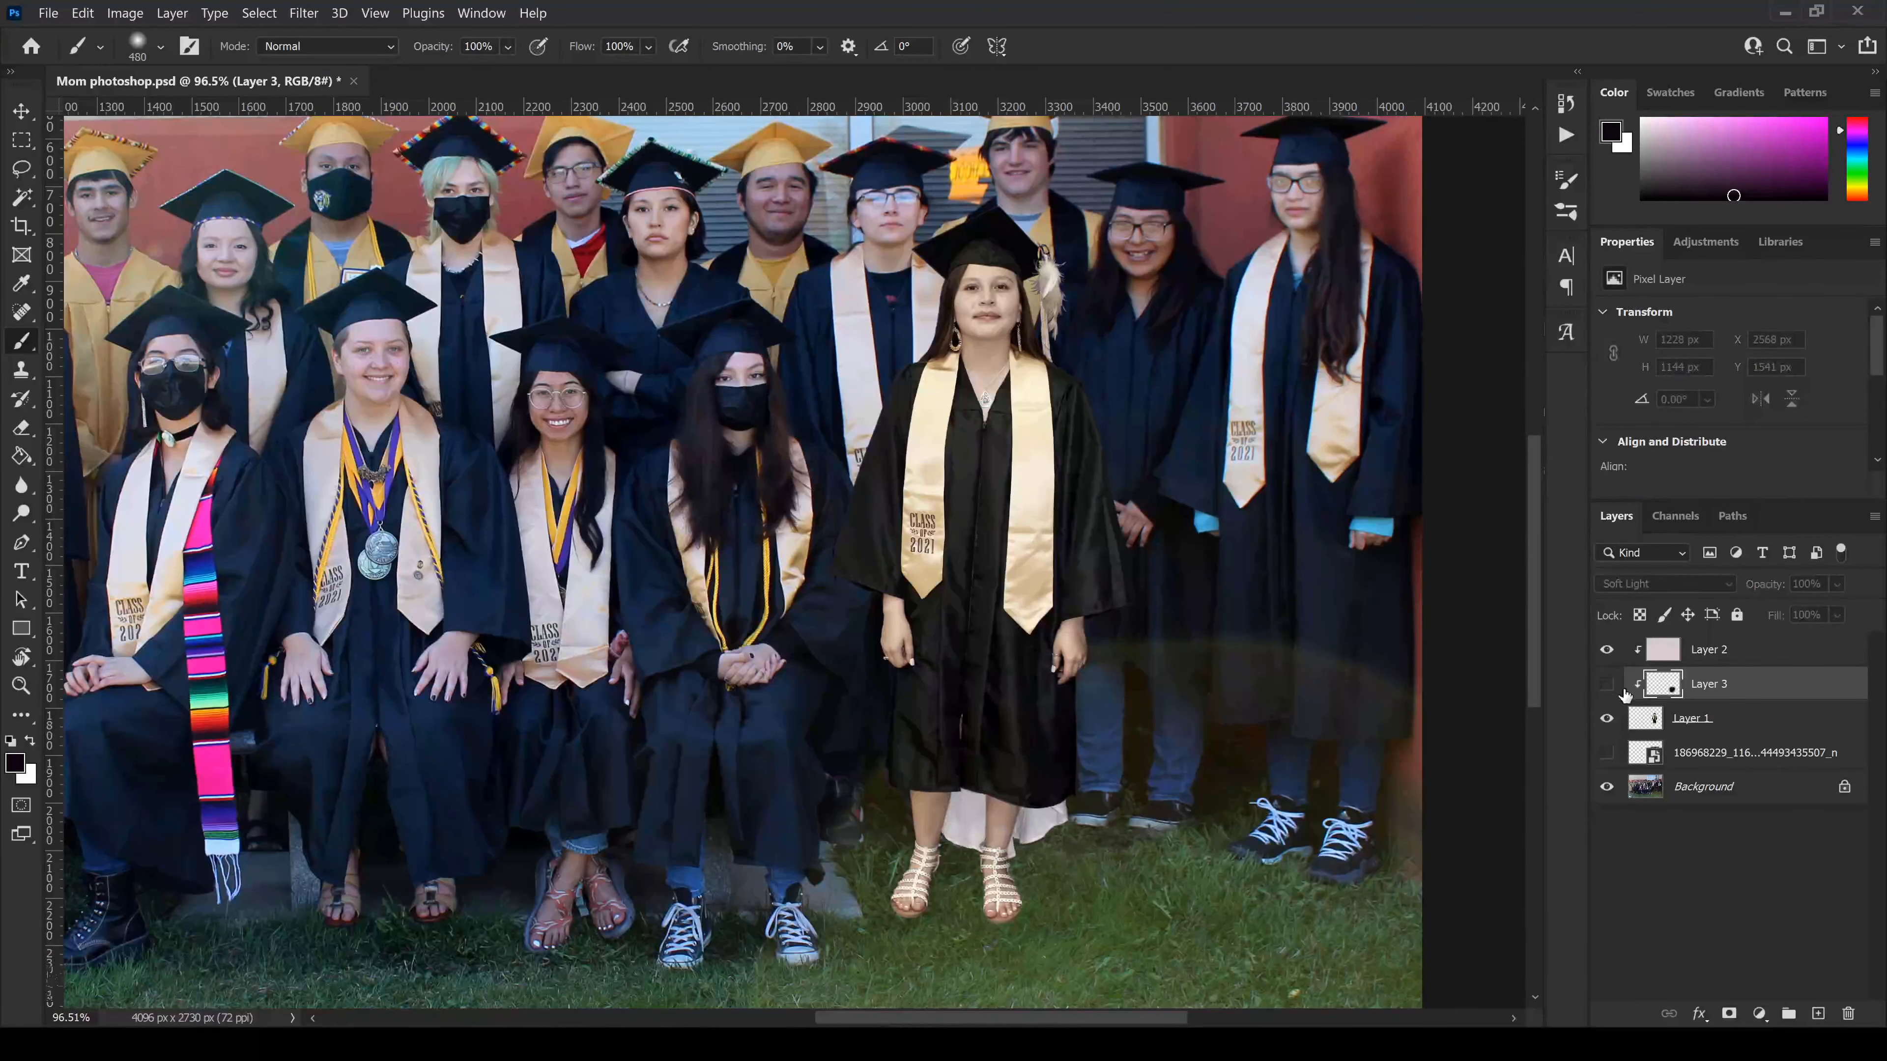
pyautogui.click(1848, 1012)
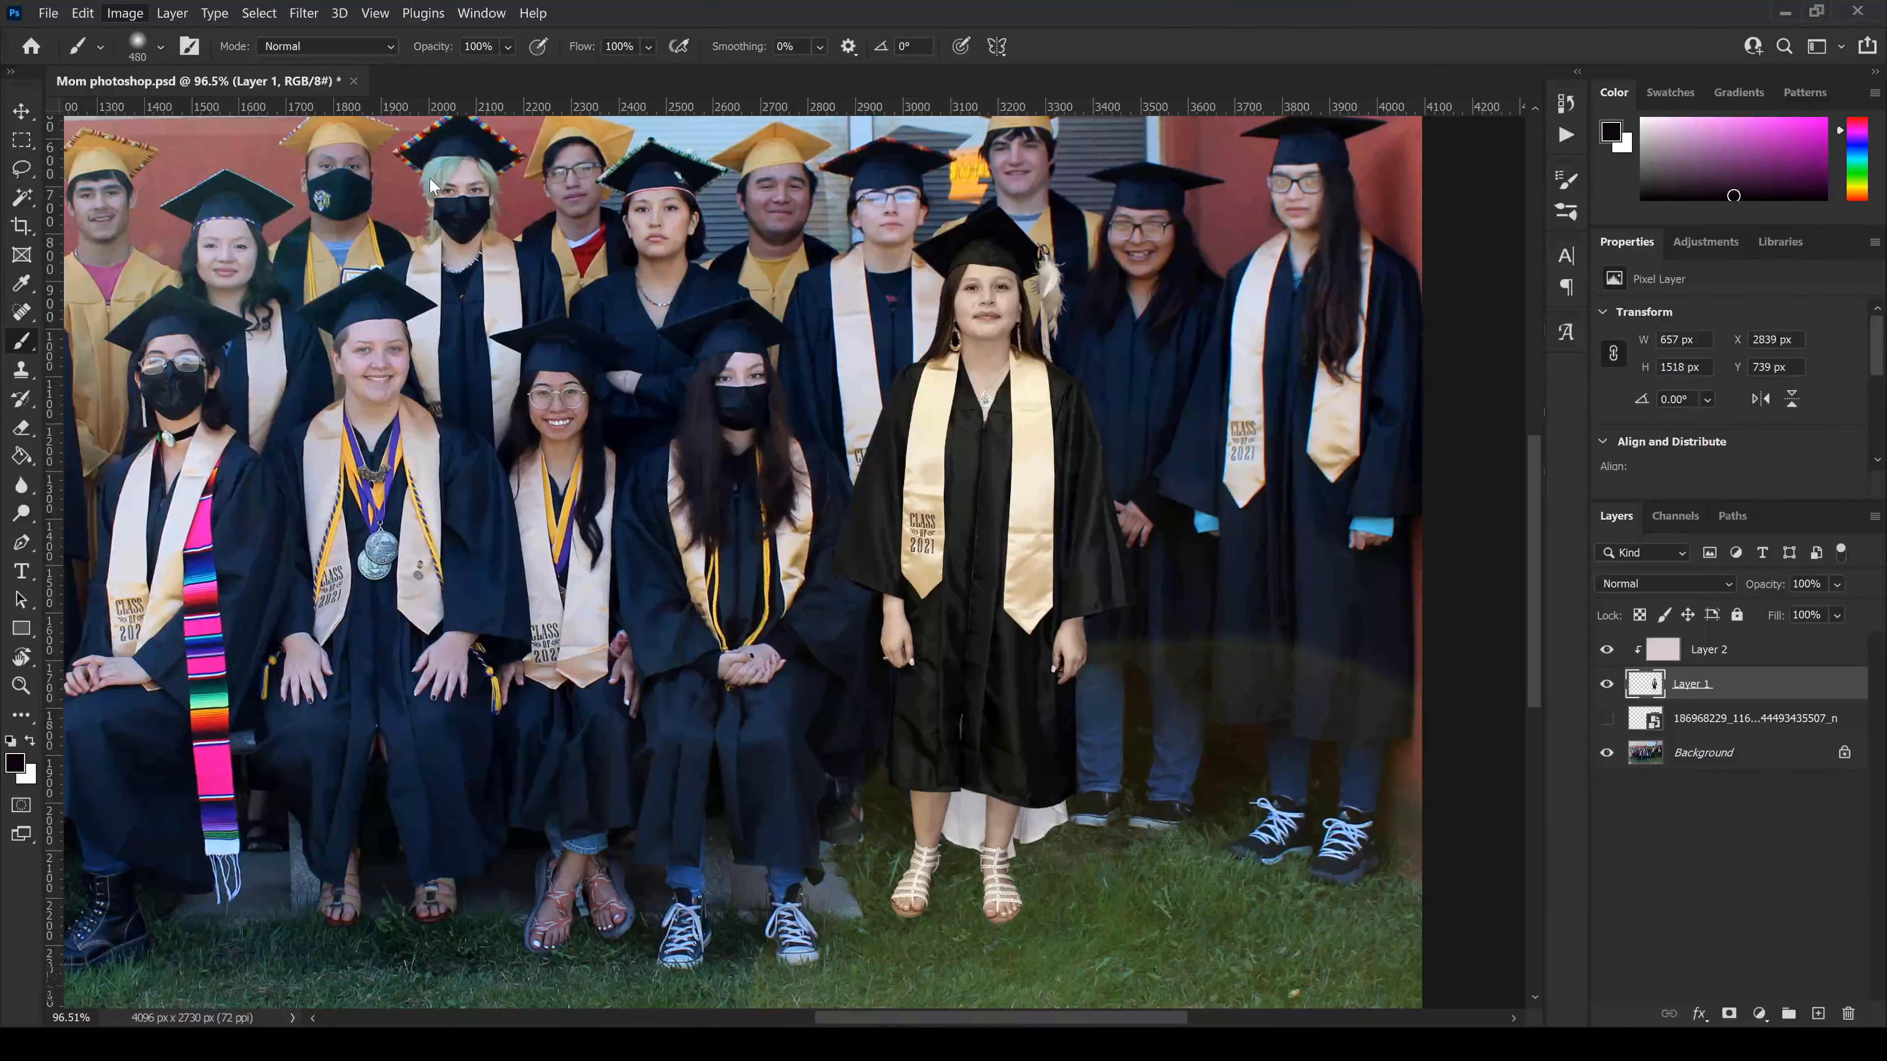
# - Adjust the colours of the graduate cutout on Layer 1, making the gown bluer and the stole pinker to match the neighbouring graduates
pyautogui.press('i')
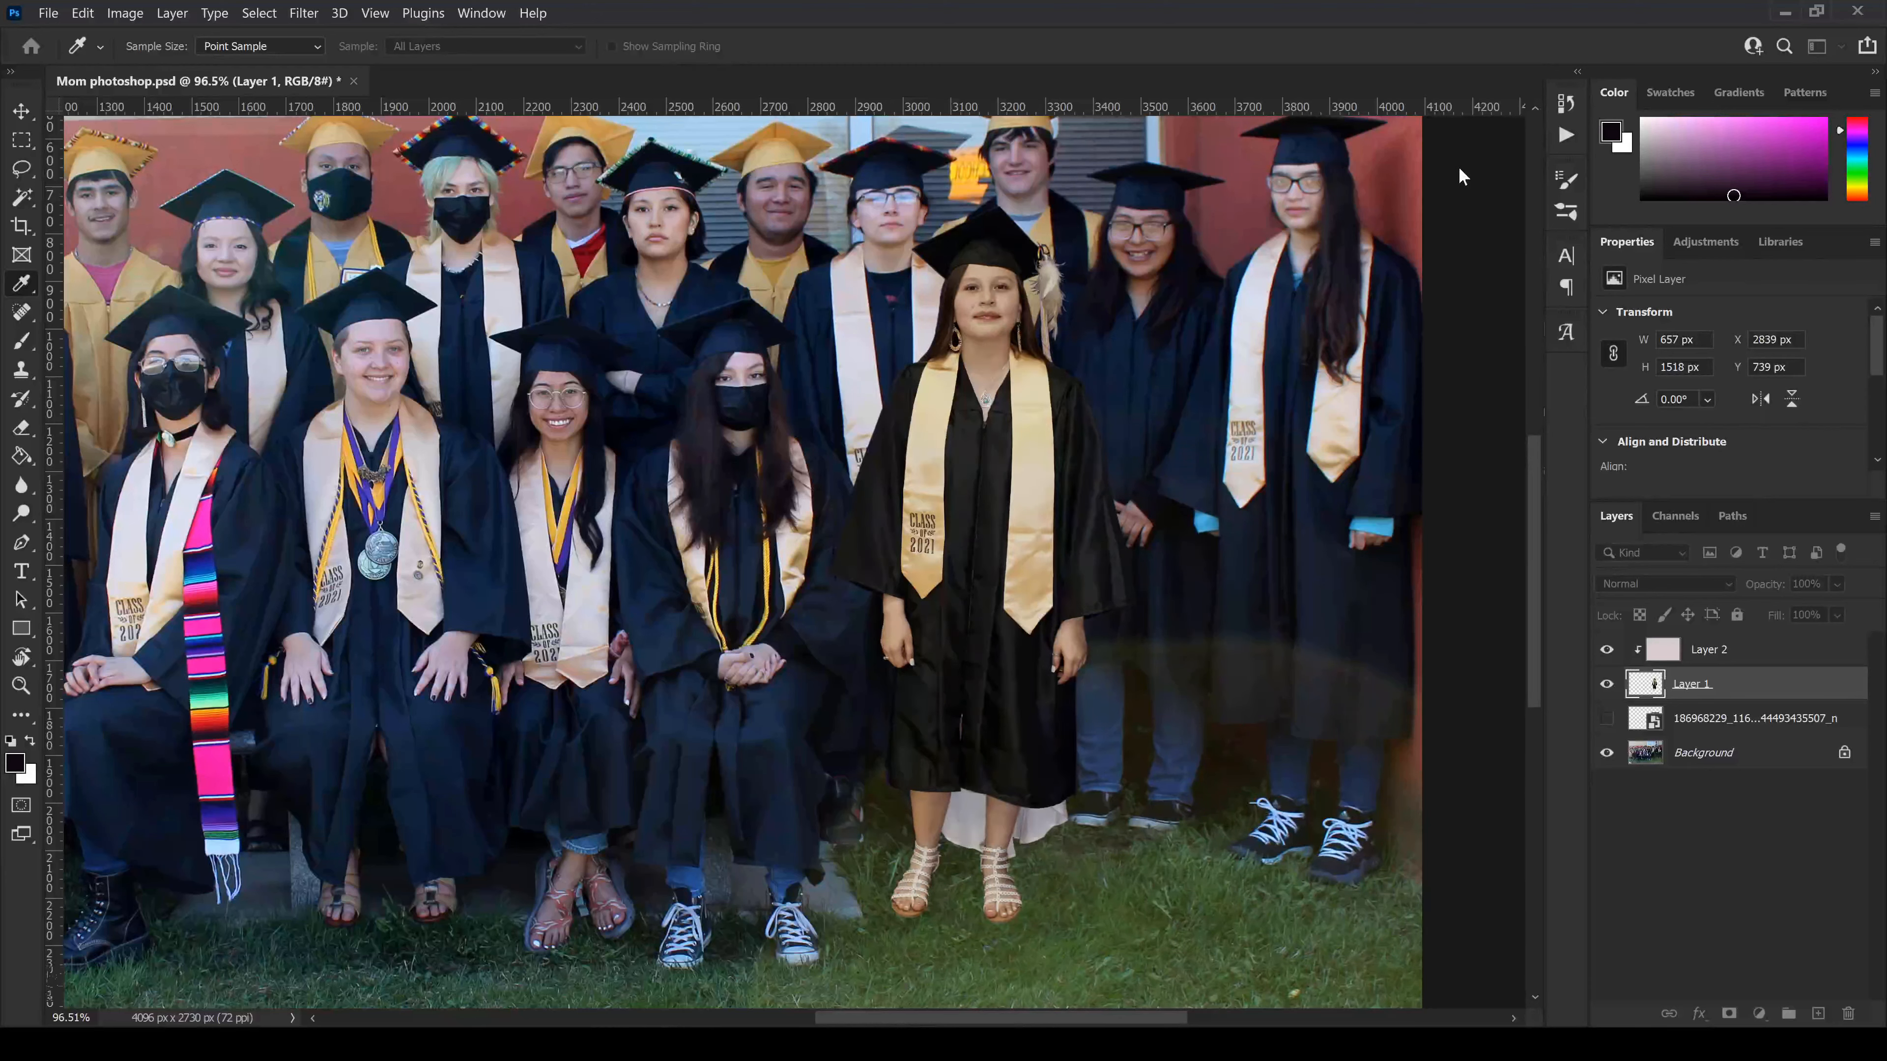
pyautogui.press('b')
pyautogui.press('i')
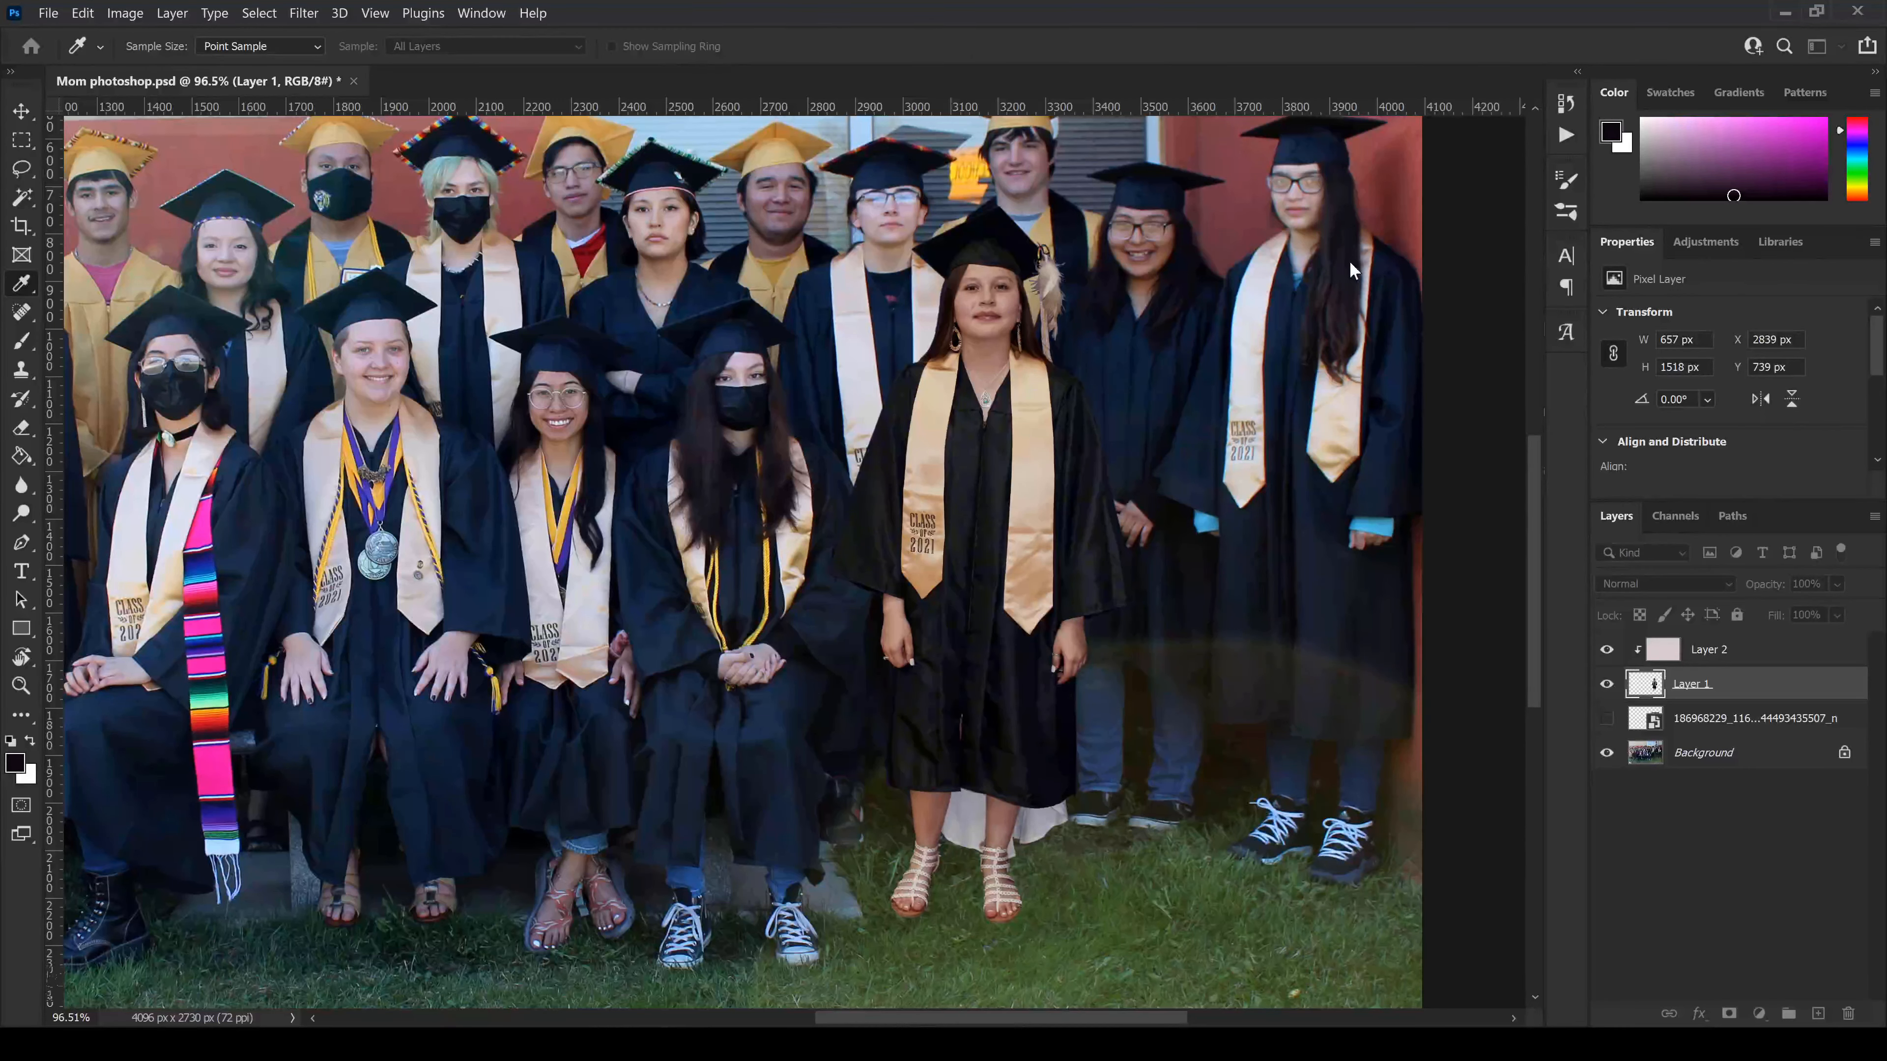
pyautogui.moveTo(1352, 257); pyautogui.dragTo(1359, 258)
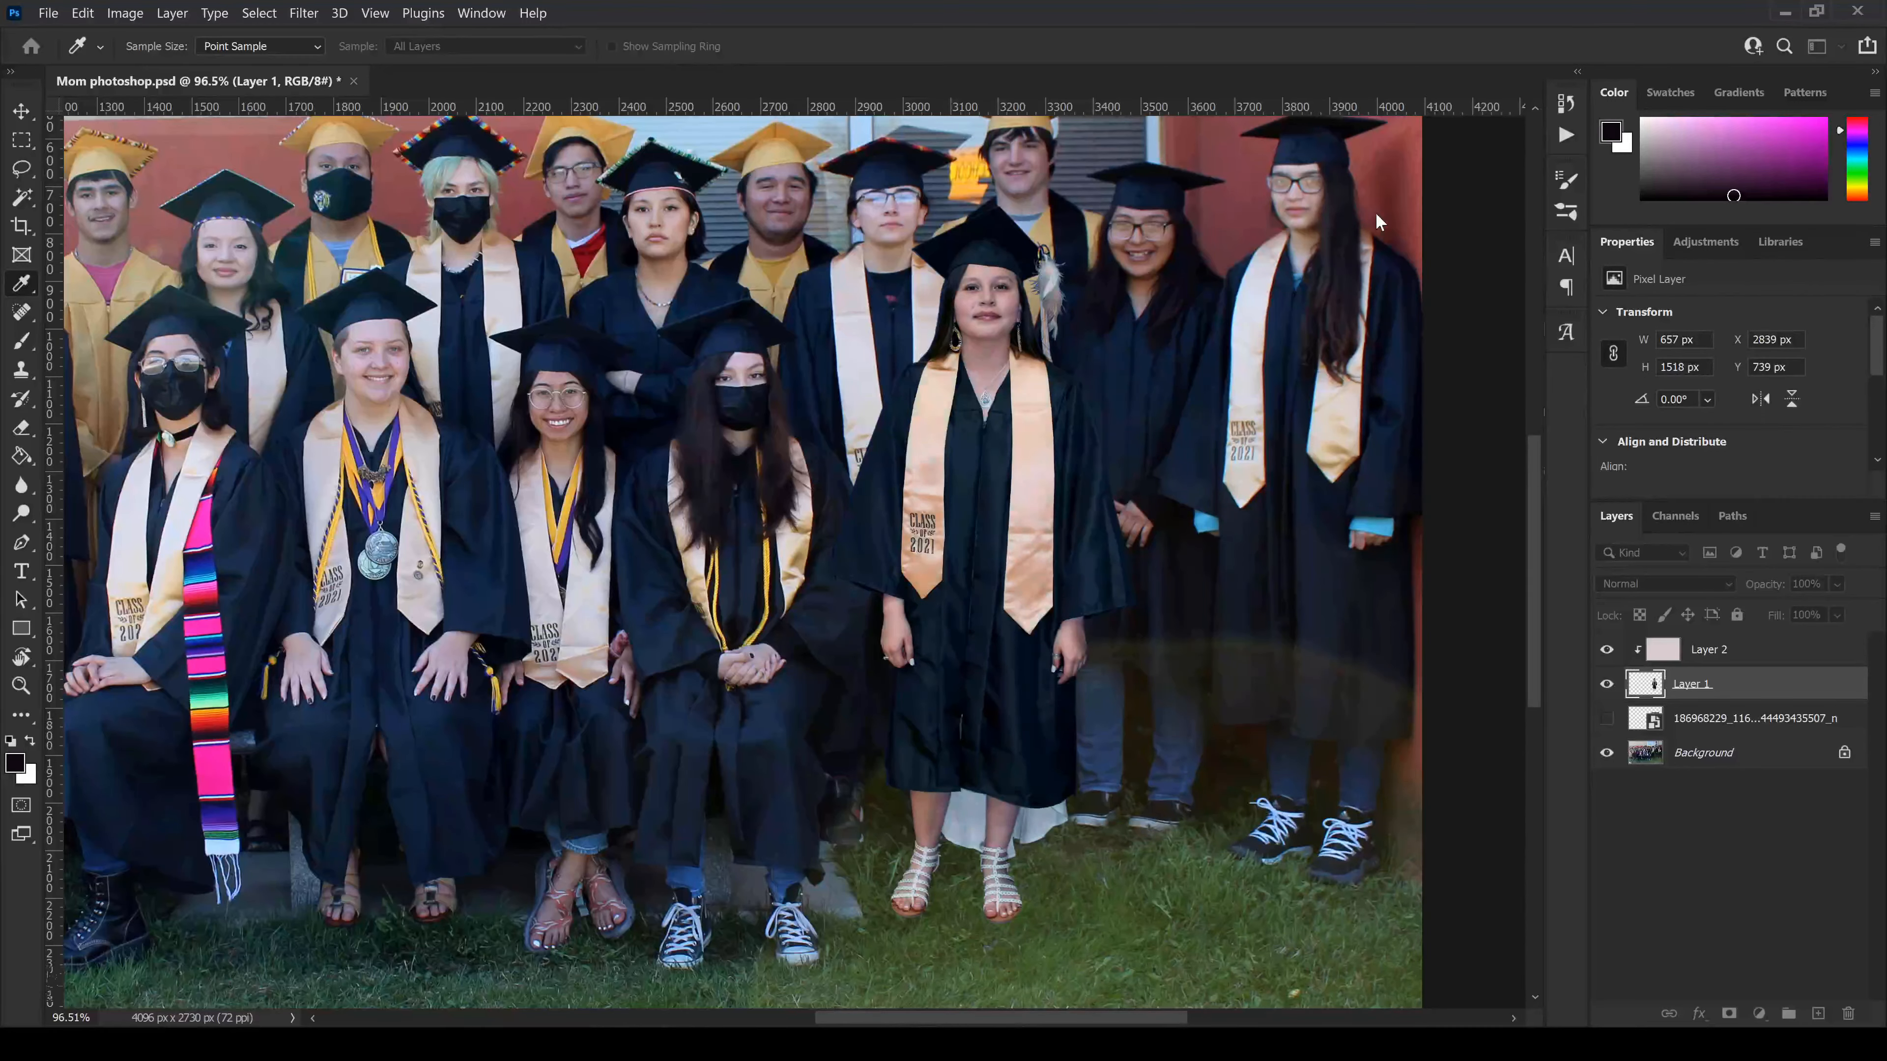
# - Delete the hidden source photo layer and add an empty layer between the graduate cutout and the background
pyautogui.press('b')
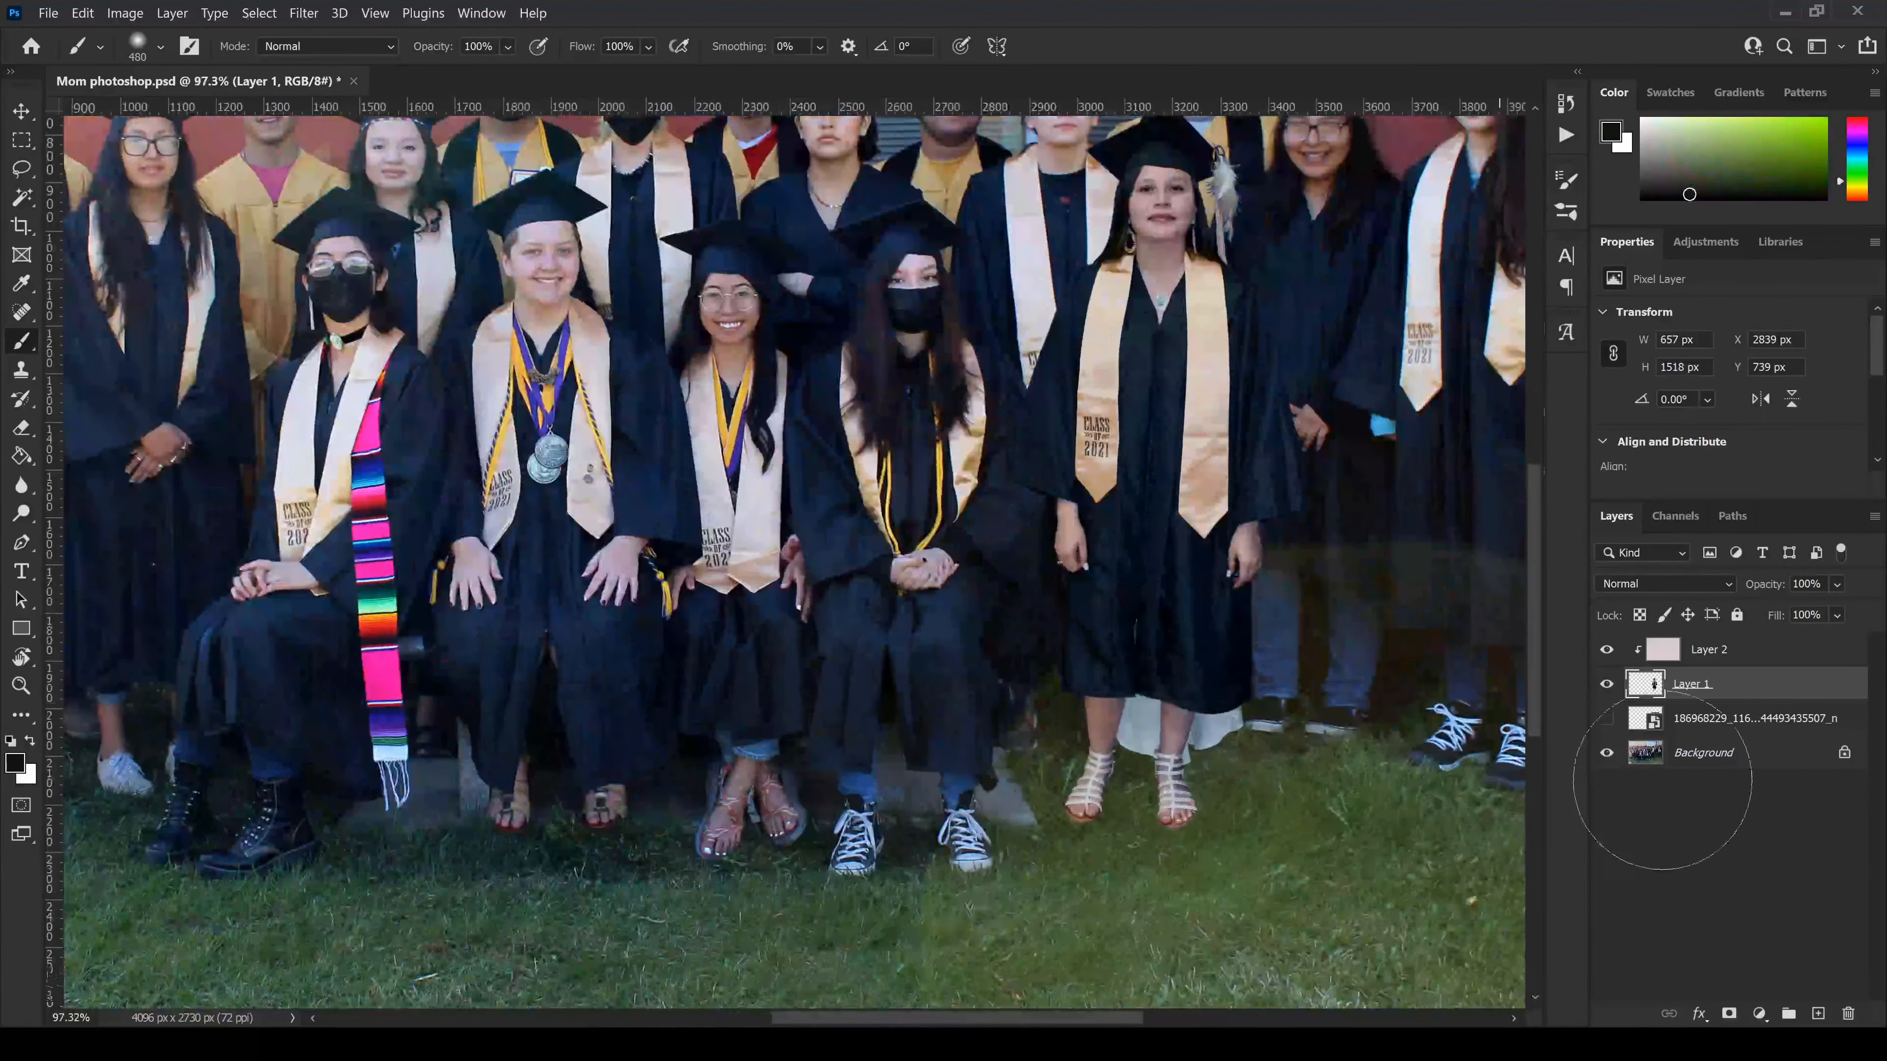
pyautogui.click(1709, 718)
pyautogui.press('Delete')
pyautogui.click(1817, 1013)
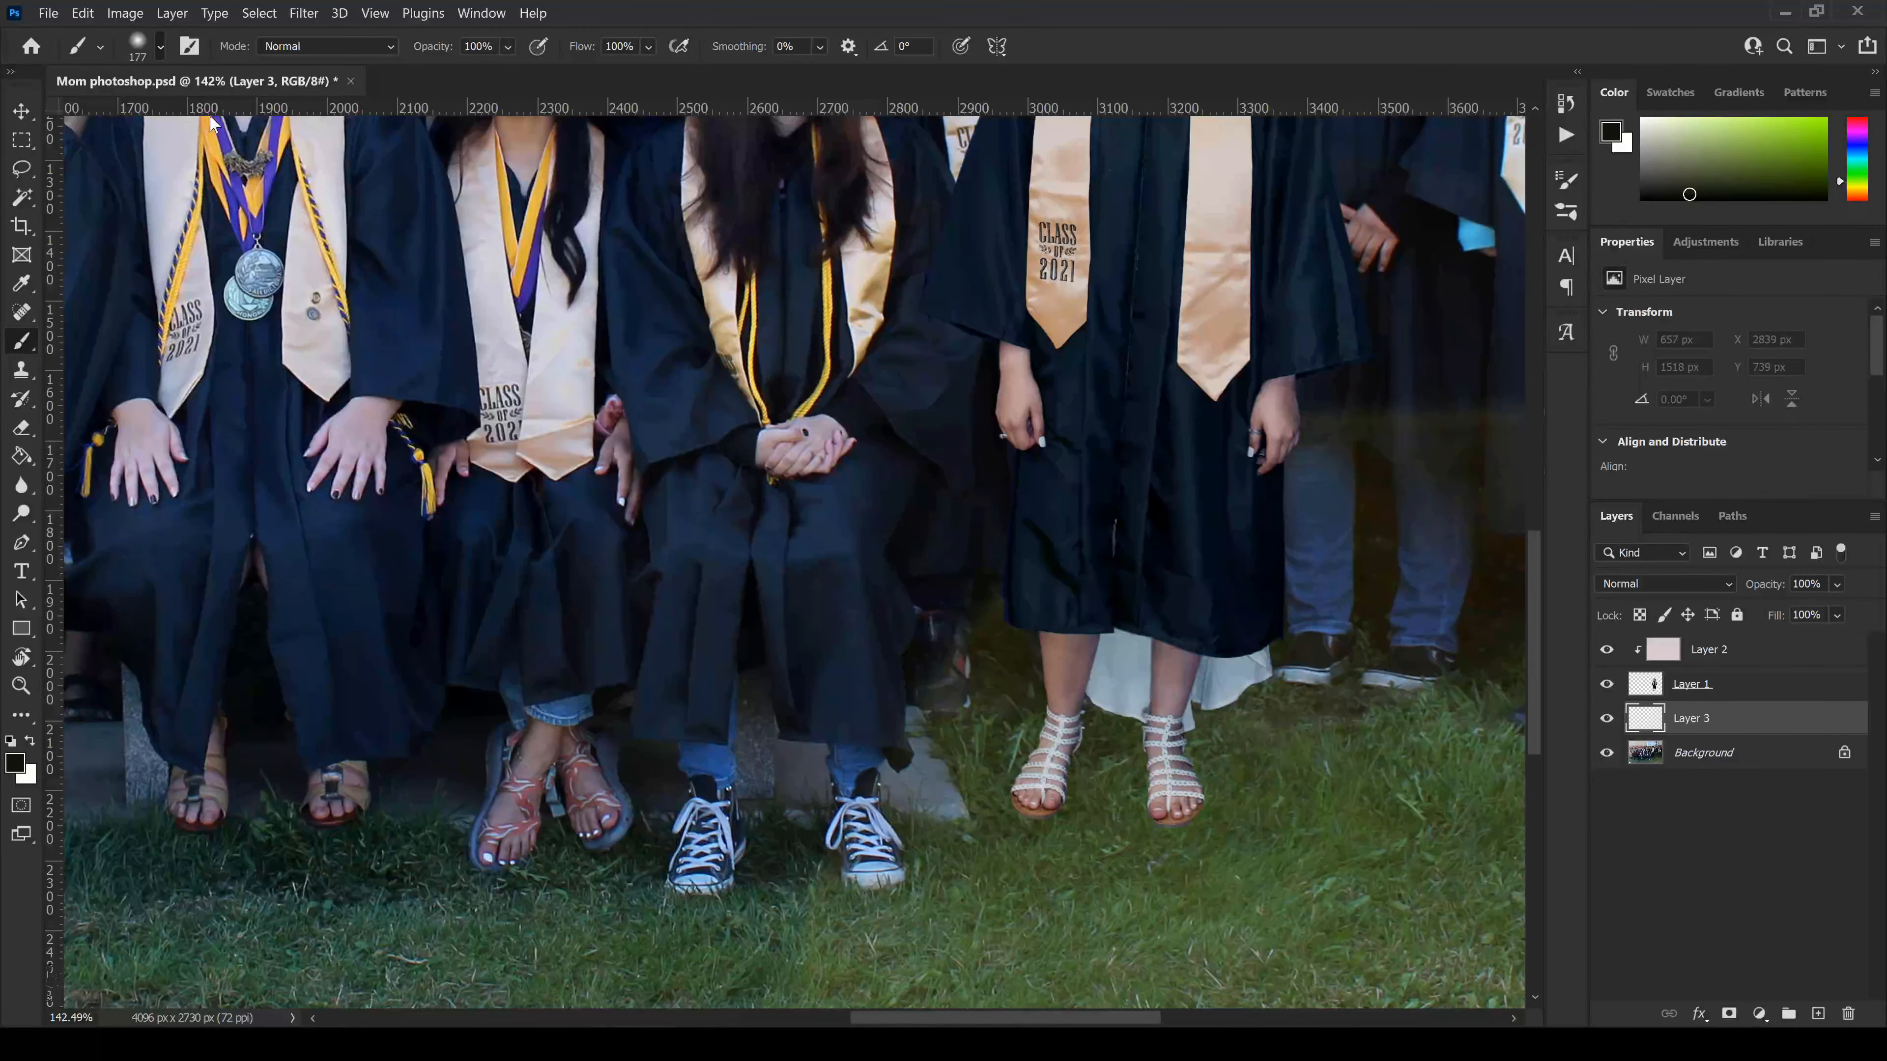
# - Paint a soft dark shadow on the grass around the cutout's feet with 23% brush opacity, and set its layer to Soft Light
pyautogui.click(1058, 753)
pyautogui.click(982, 804)
pyautogui.click(1099, 761)
pyautogui.moveTo(1138, 806)
pyautogui.mouseDown()
pyautogui.moveTo(1159, 821)
pyautogui.moveTo(1244, 734)
pyautogui.mouseUp()
pyautogui.moveTo(999, 717)
pyautogui.mouseDown()
pyautogui.moveTo(932, 754)
pyautogui.moveTo(903, 809)
pyautogui.moveTo(881, 798)
pyautogui.mouseUp()
pyautogui.click(1122, 814)
pyautogui.scroll(-7, 1293, 639)
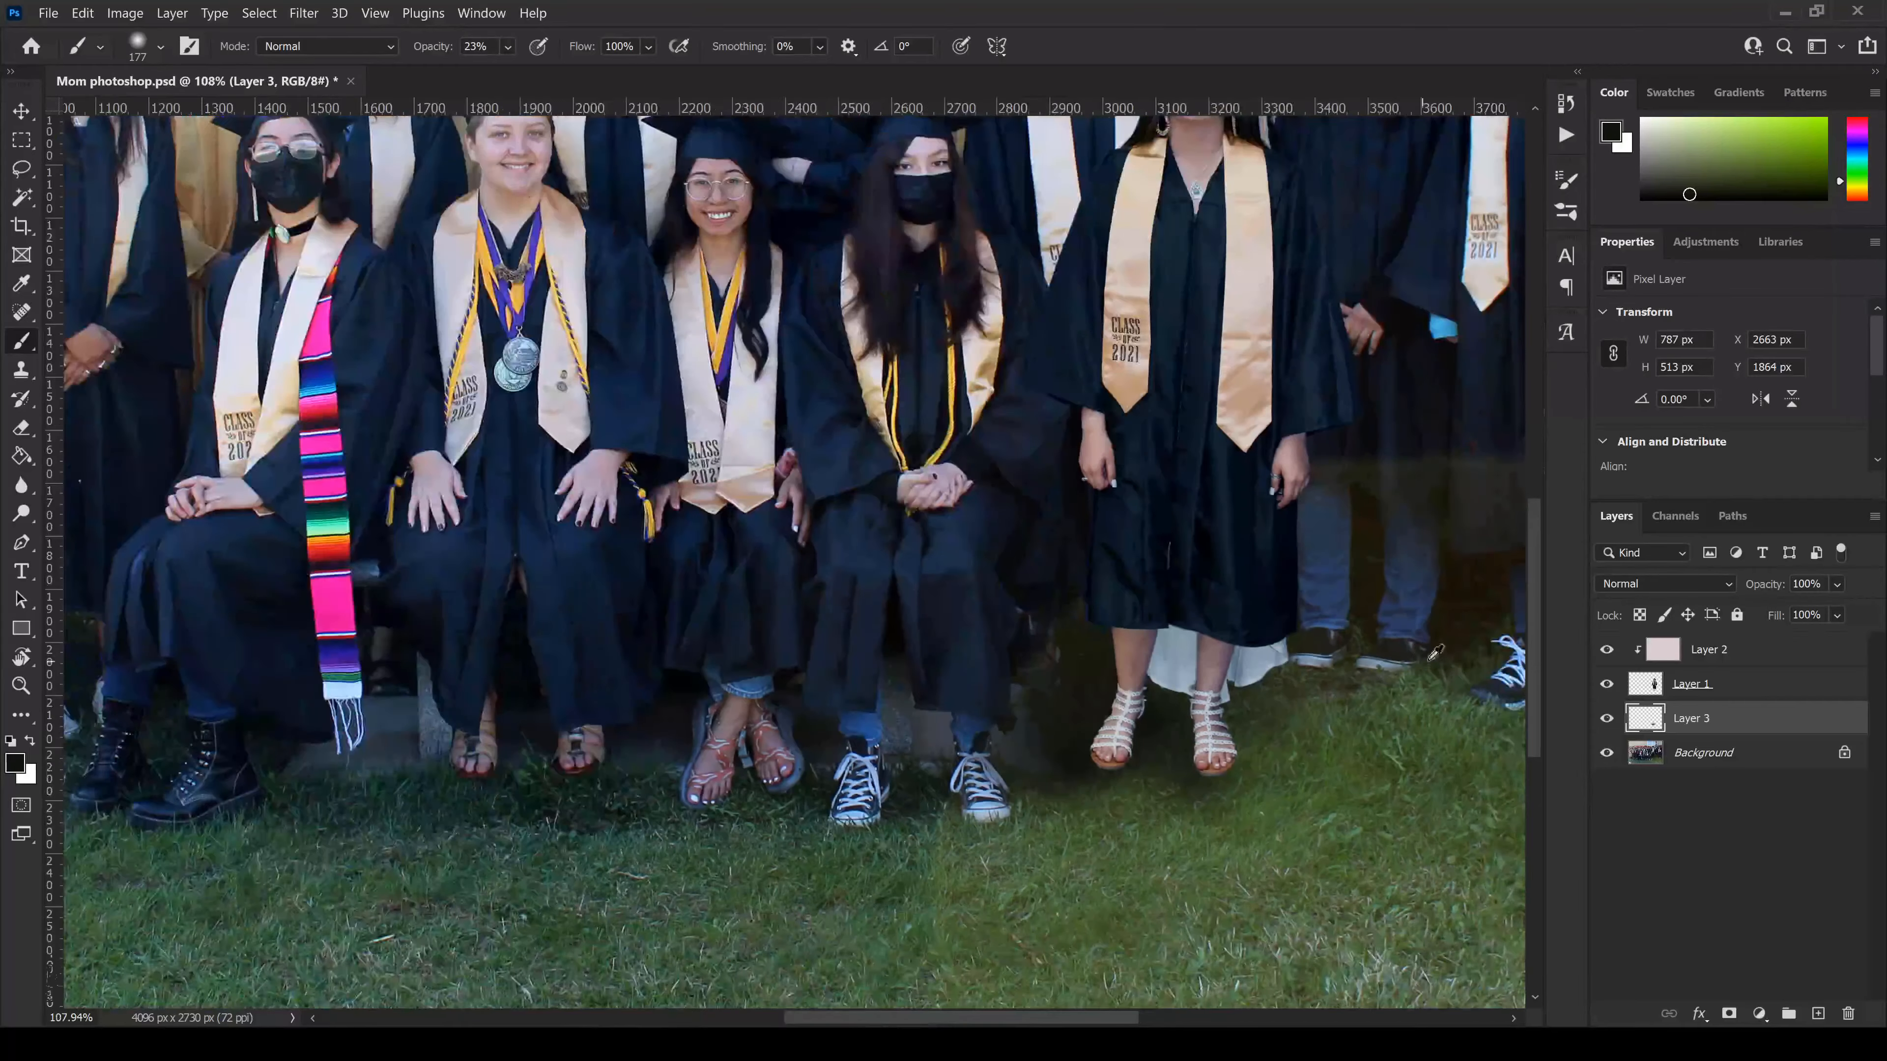
pyautogui.scroll(5, 1300, 773)
pyautogui.click(1665, 584)
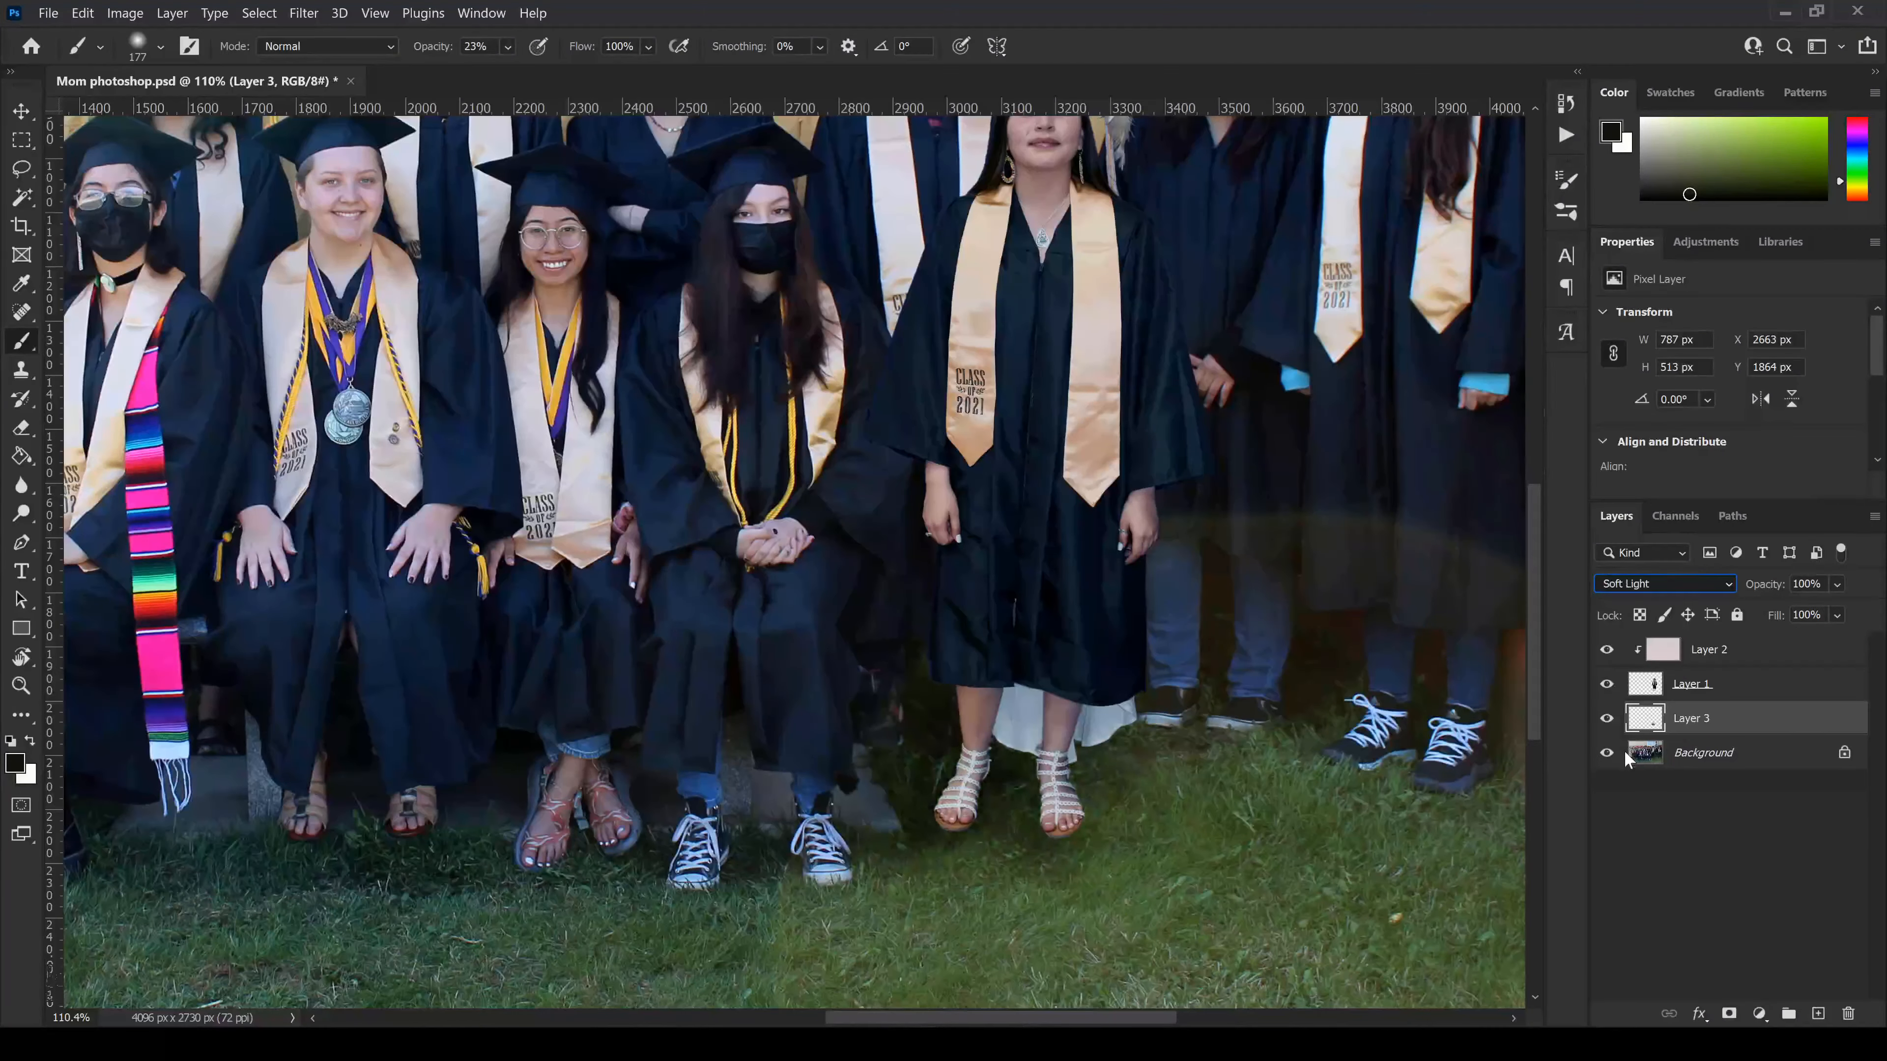
# - Save the Photoshop document
pyautogui.click(20, 111)
pyautogui.click(48, 14)
pyautogui.click(78, 275)
pyautogui.scroll(-8, 965, 435)
pyautogui.scroll(4, 988, 583)
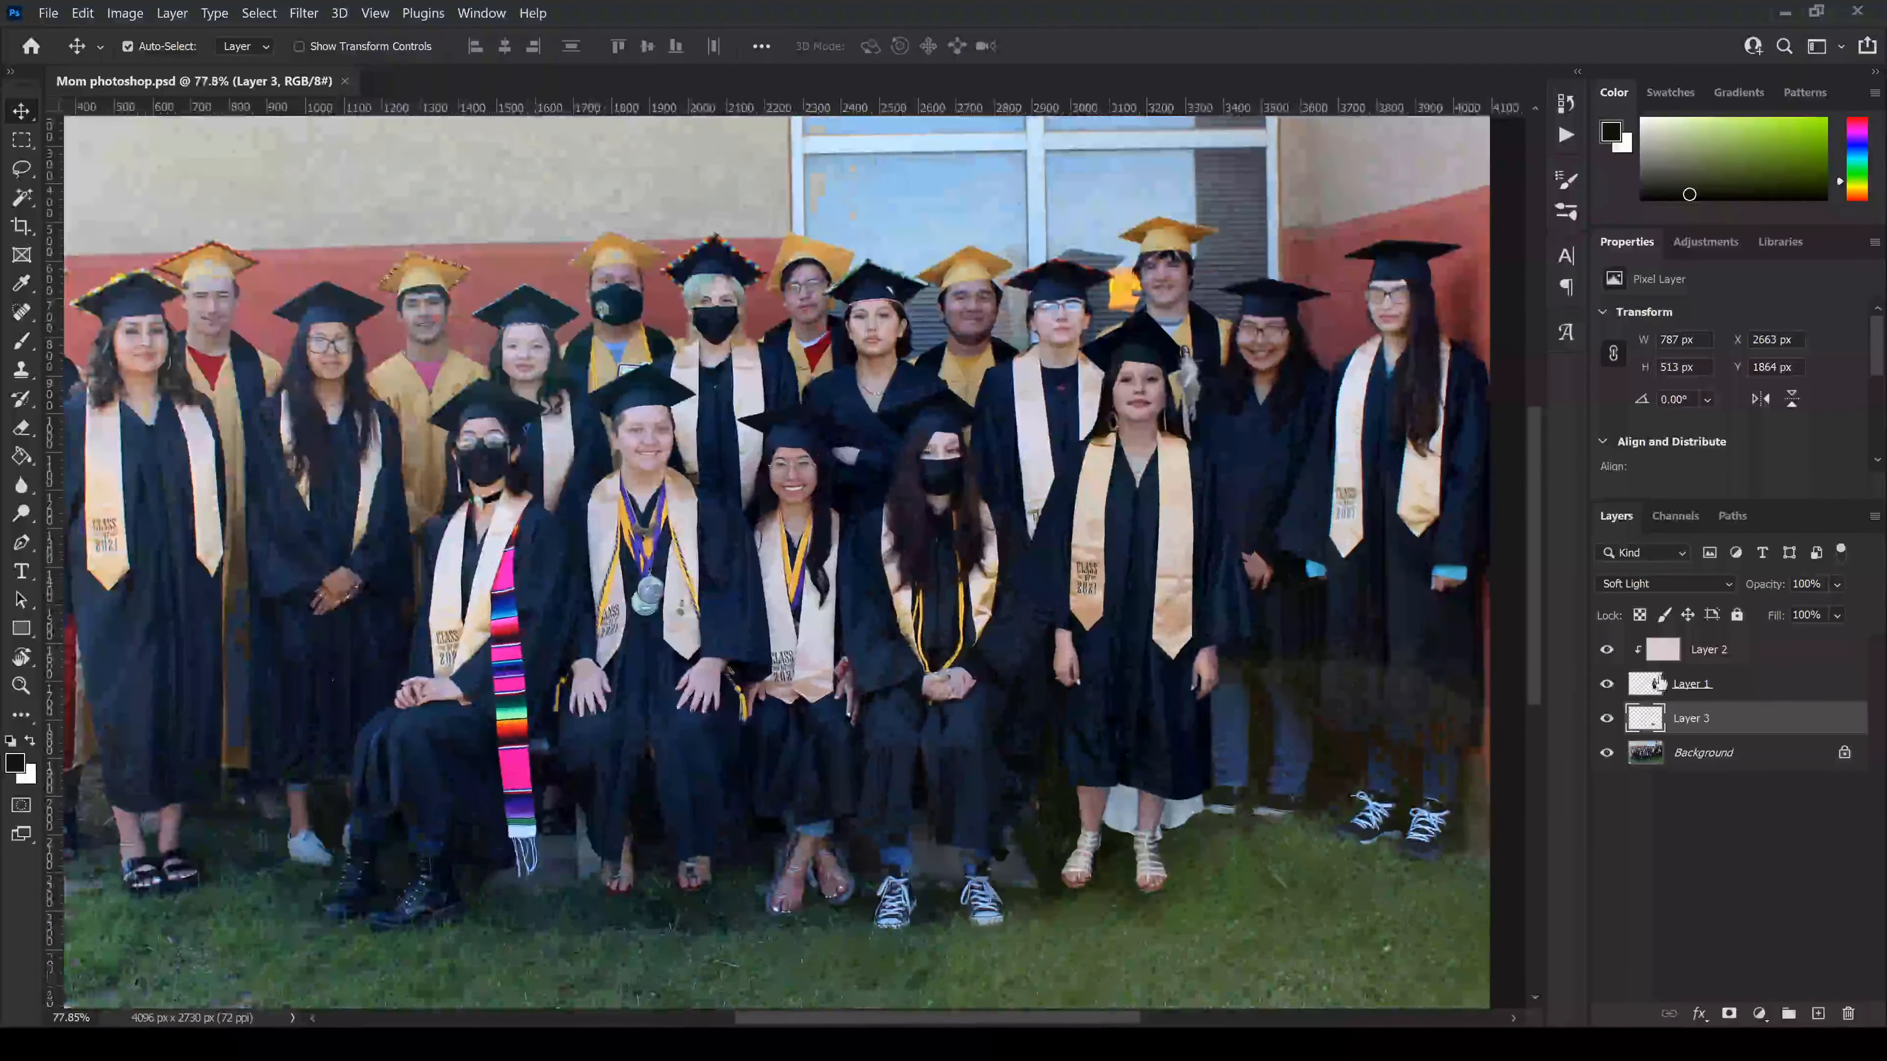
# - Add a layer above Layer 2 clipped to the cutout, and sample navy blue from the lower part of the seated graduate's gown
pyautogui.click(1694, 683)
pyautogui.hotkey('ctrl', 'shift', 'alt', 'n')
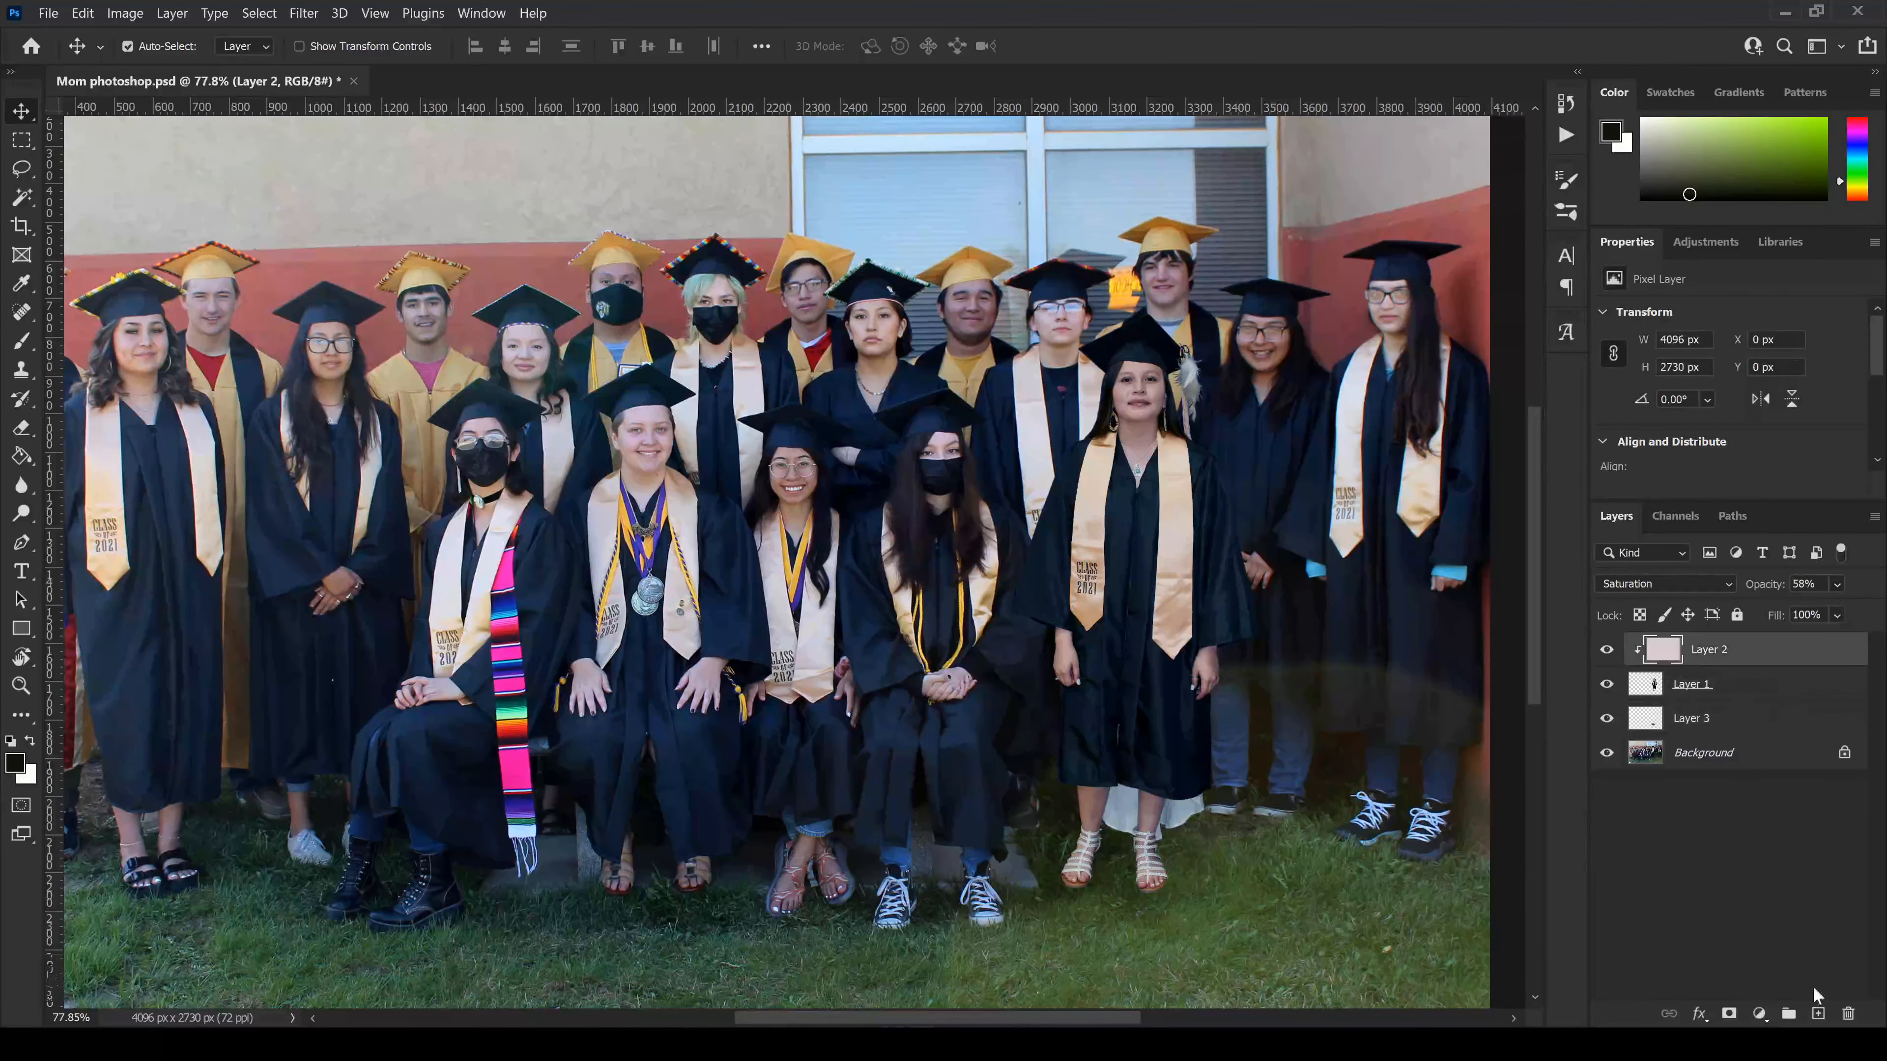
pyautogui.keyDown('alt'); pyautogui.click(1727, 662); pyautogui.keyUp('alt')
pyautogui.press('b')
pyautogui.keyDown('alt'); pyautogui.click(430, 855); pyautogui.keyUp('alt')
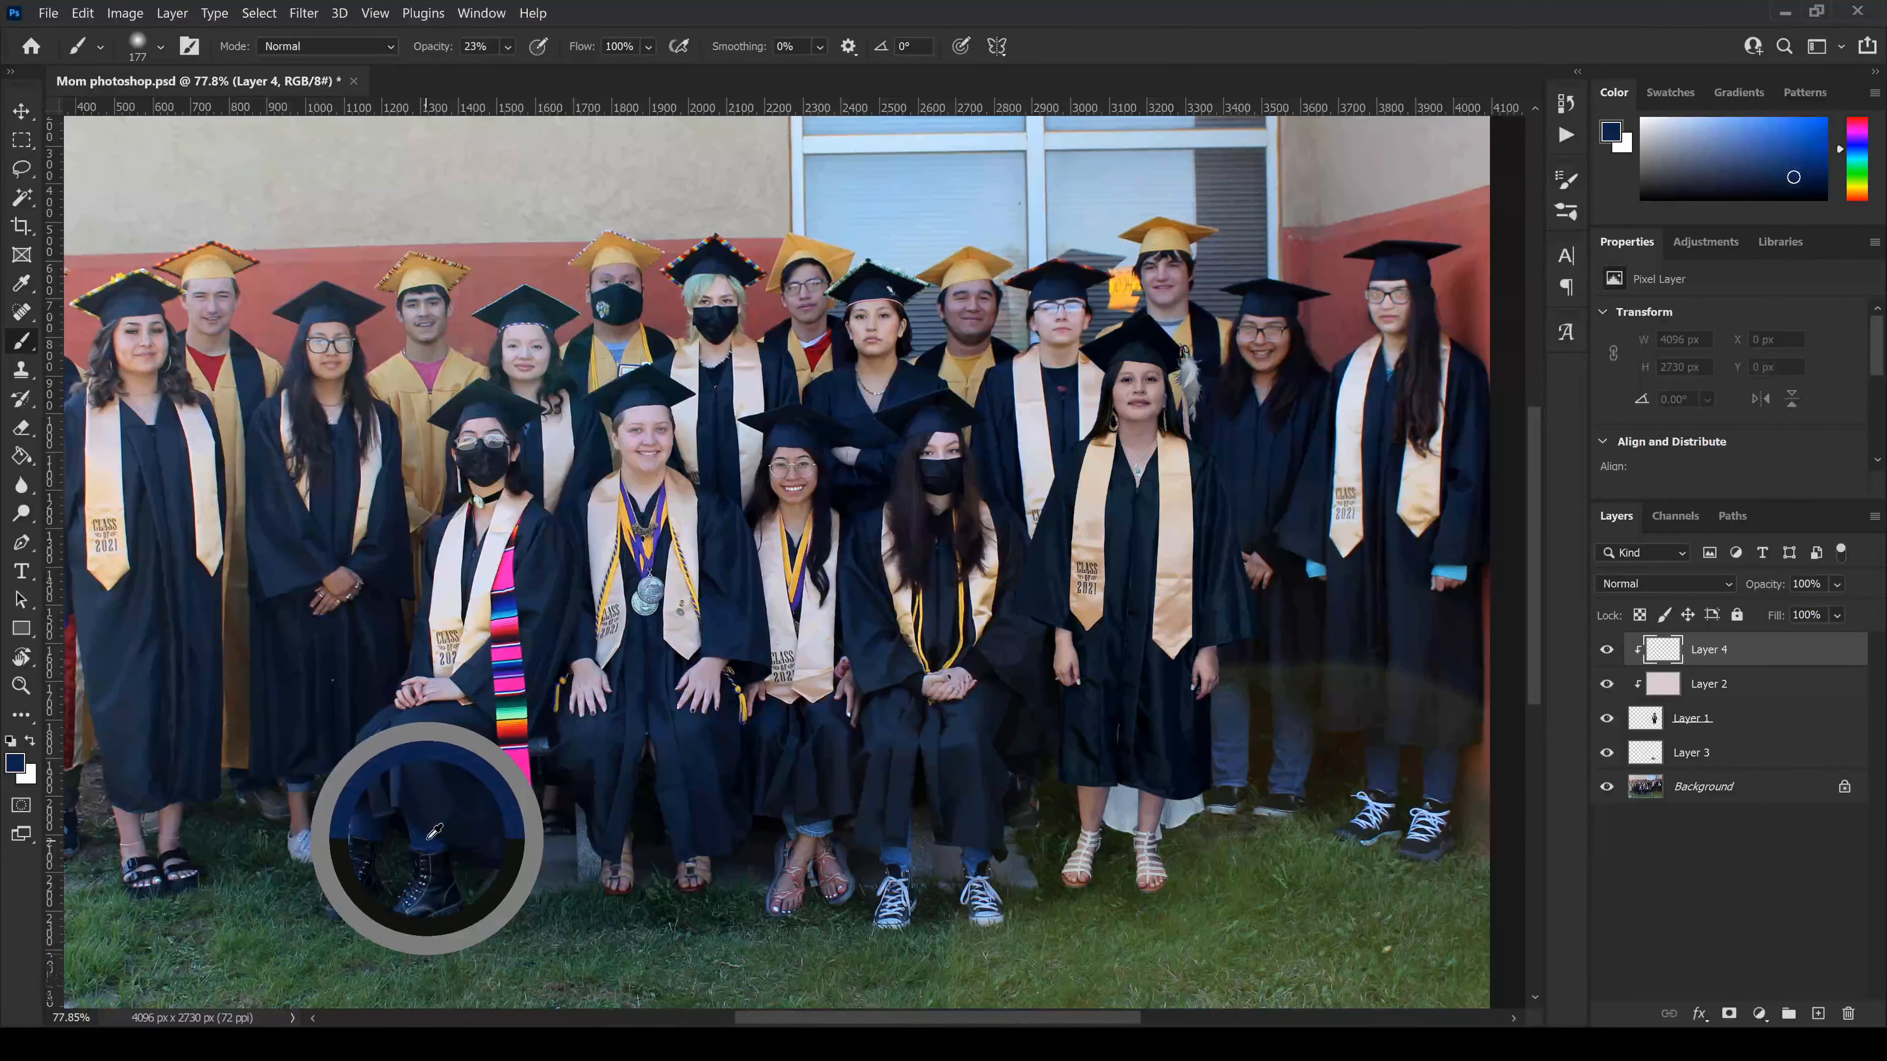
# - Brush the sampled navy over the lower part of the cutout at 23% opacity and set Layer 4's blend mode to Soft Light
pyautogui.scroll(4, 1255, 958)
pyautogui.moveTo(1093, 860)
pyautogui.mouseDown()
pyautogui.moveTo(1048, 807)
pyautogui.moveTo(1084, 836)
pyautogui.moveTo(1147, 736)
pyautogui.moveTo(973, 840)
pyautogui.moveTo(984, 699)
pyautogui.mouseUp()
pyautogui.click(1728, 584)
pyautogui.click(1647, 762)
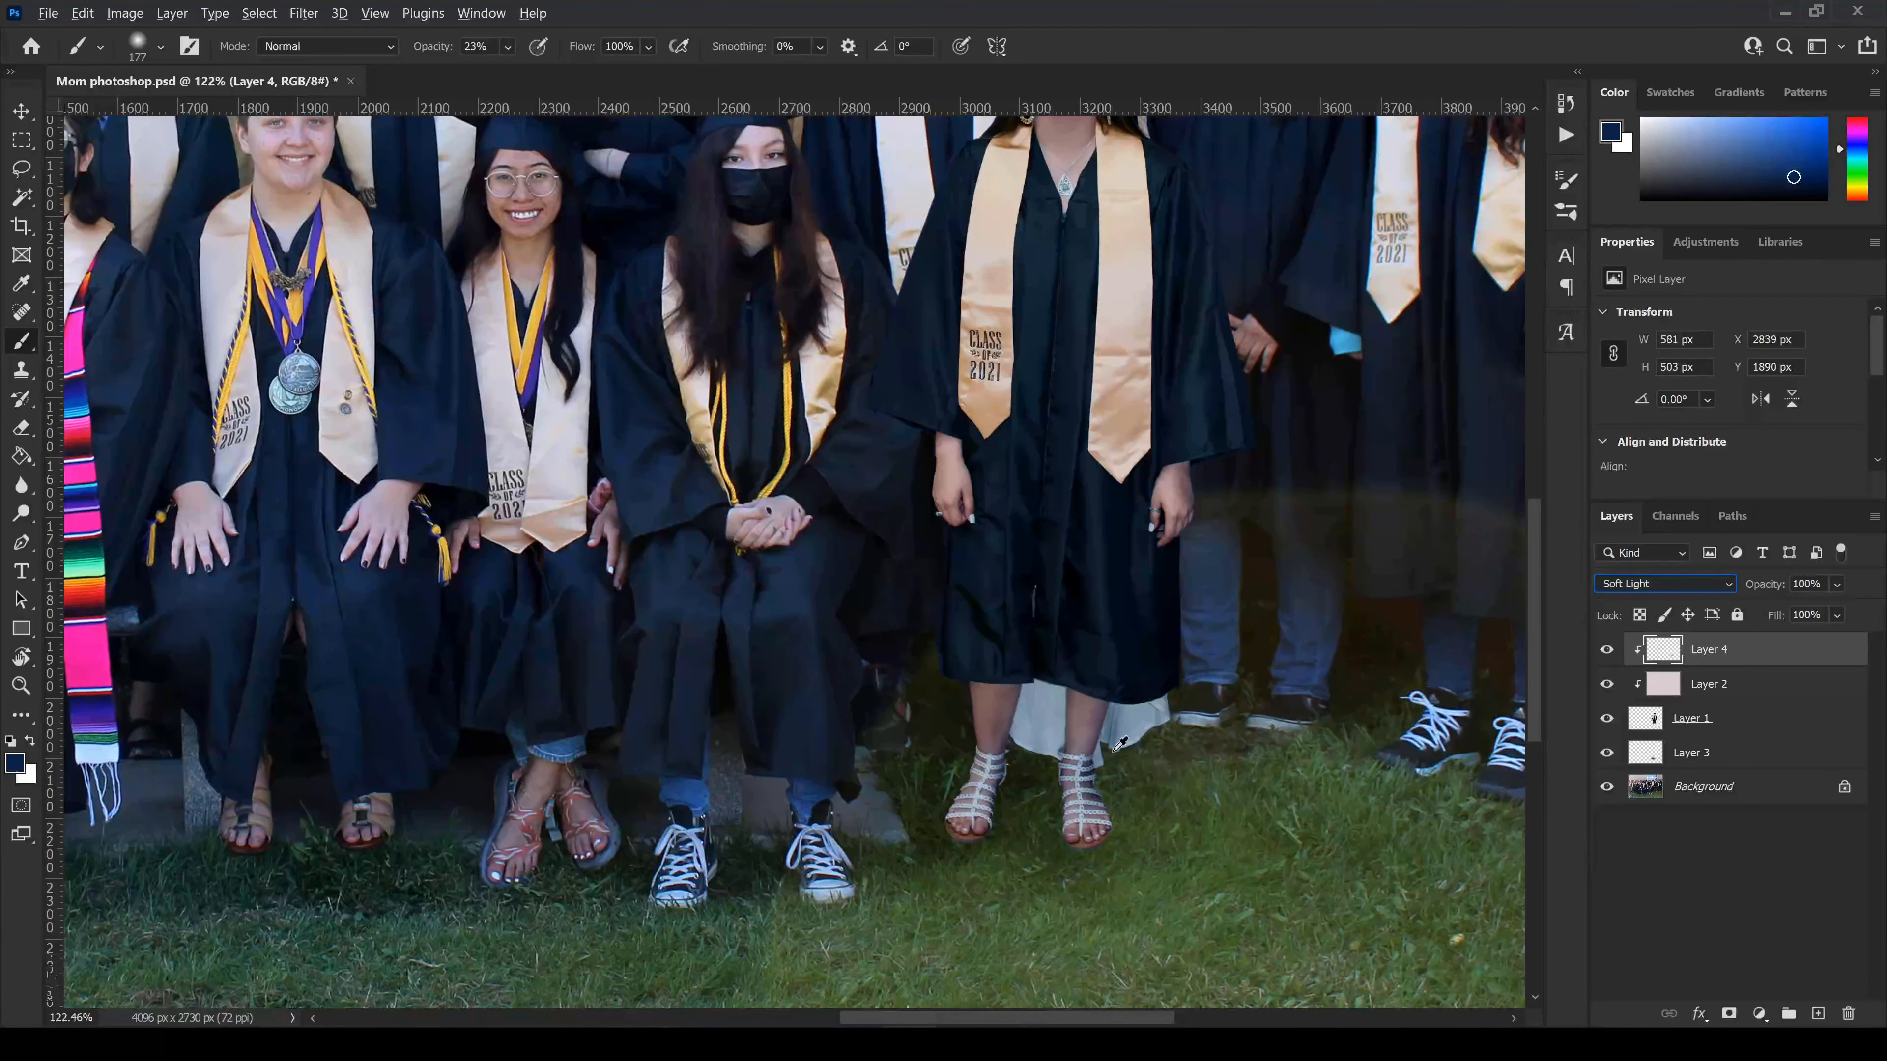
# - Extend the navy Soft Light shading up the cutout's gown, sleeves and shoulders on Layer 4
pyautogui.click(1411, 524)
pyautogui.scroll(-6, 1203, 780)
pyautogui.scroll(7, 1185, 604)
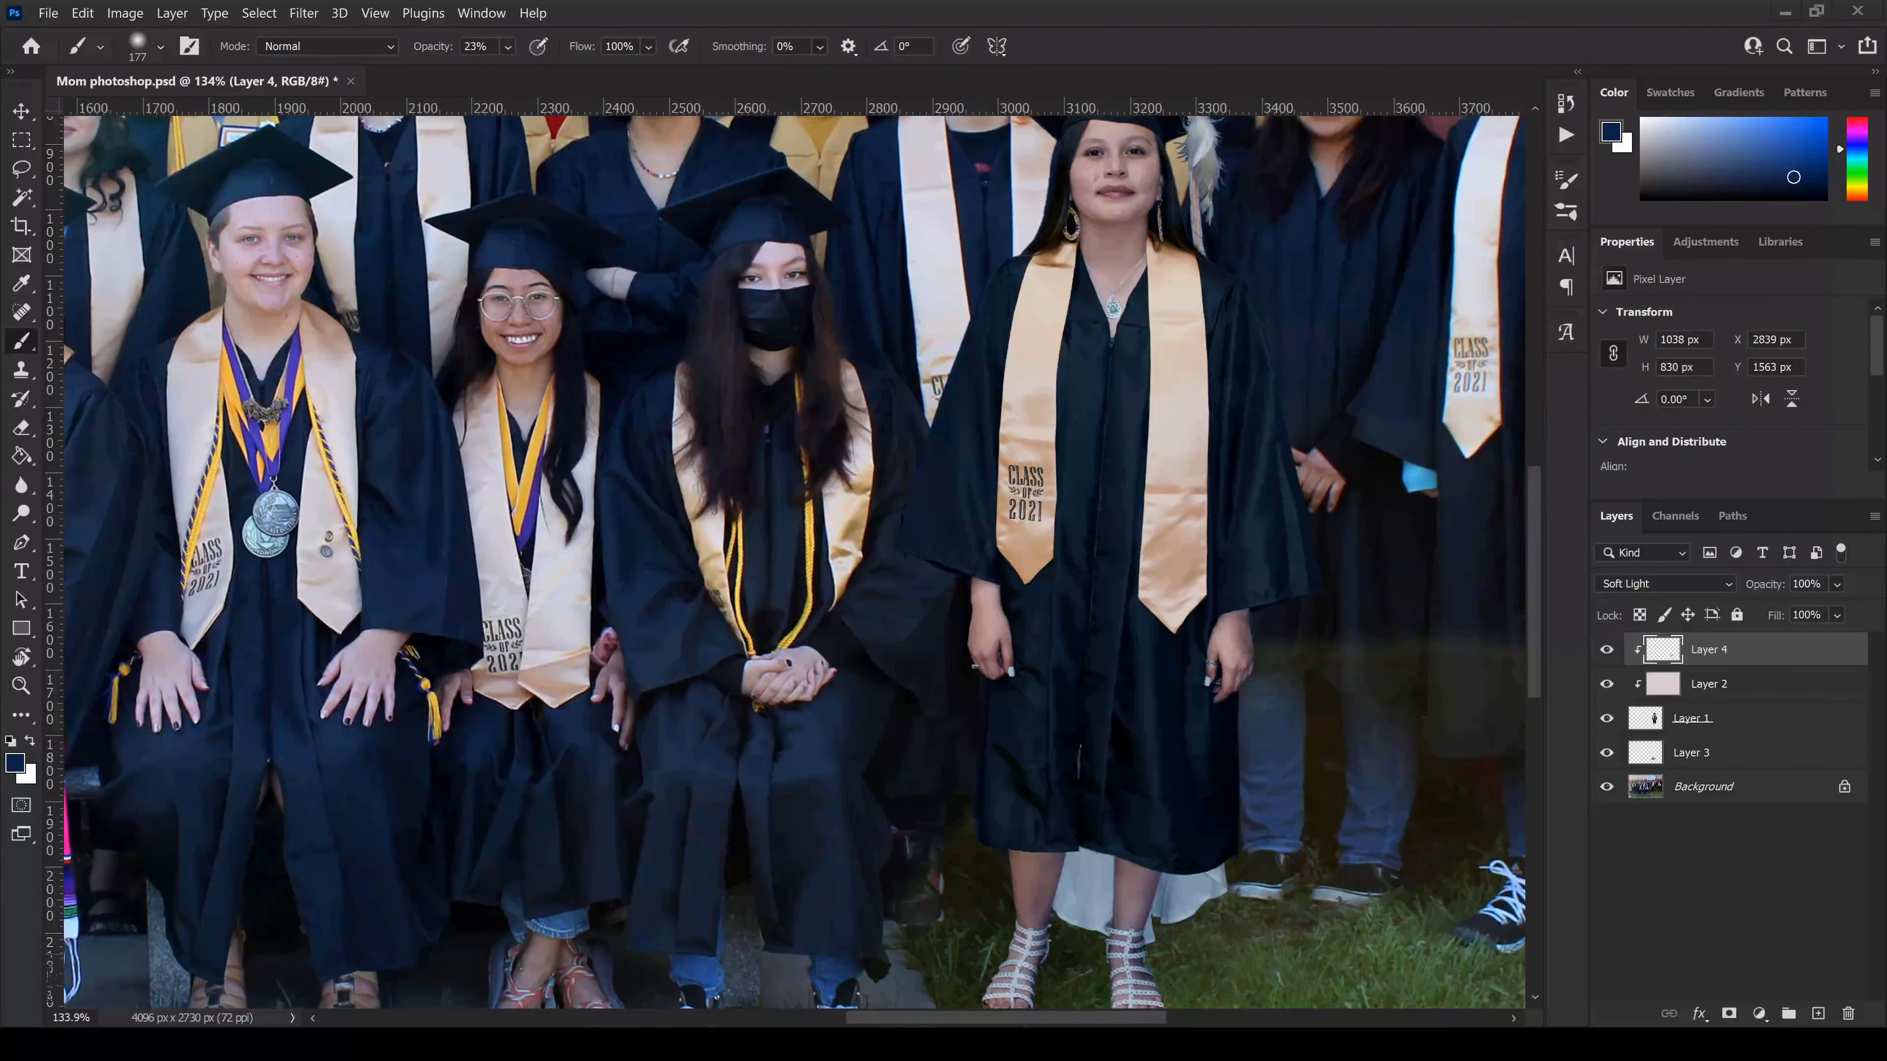
pyautogui.scroll(-5, 821, 724)
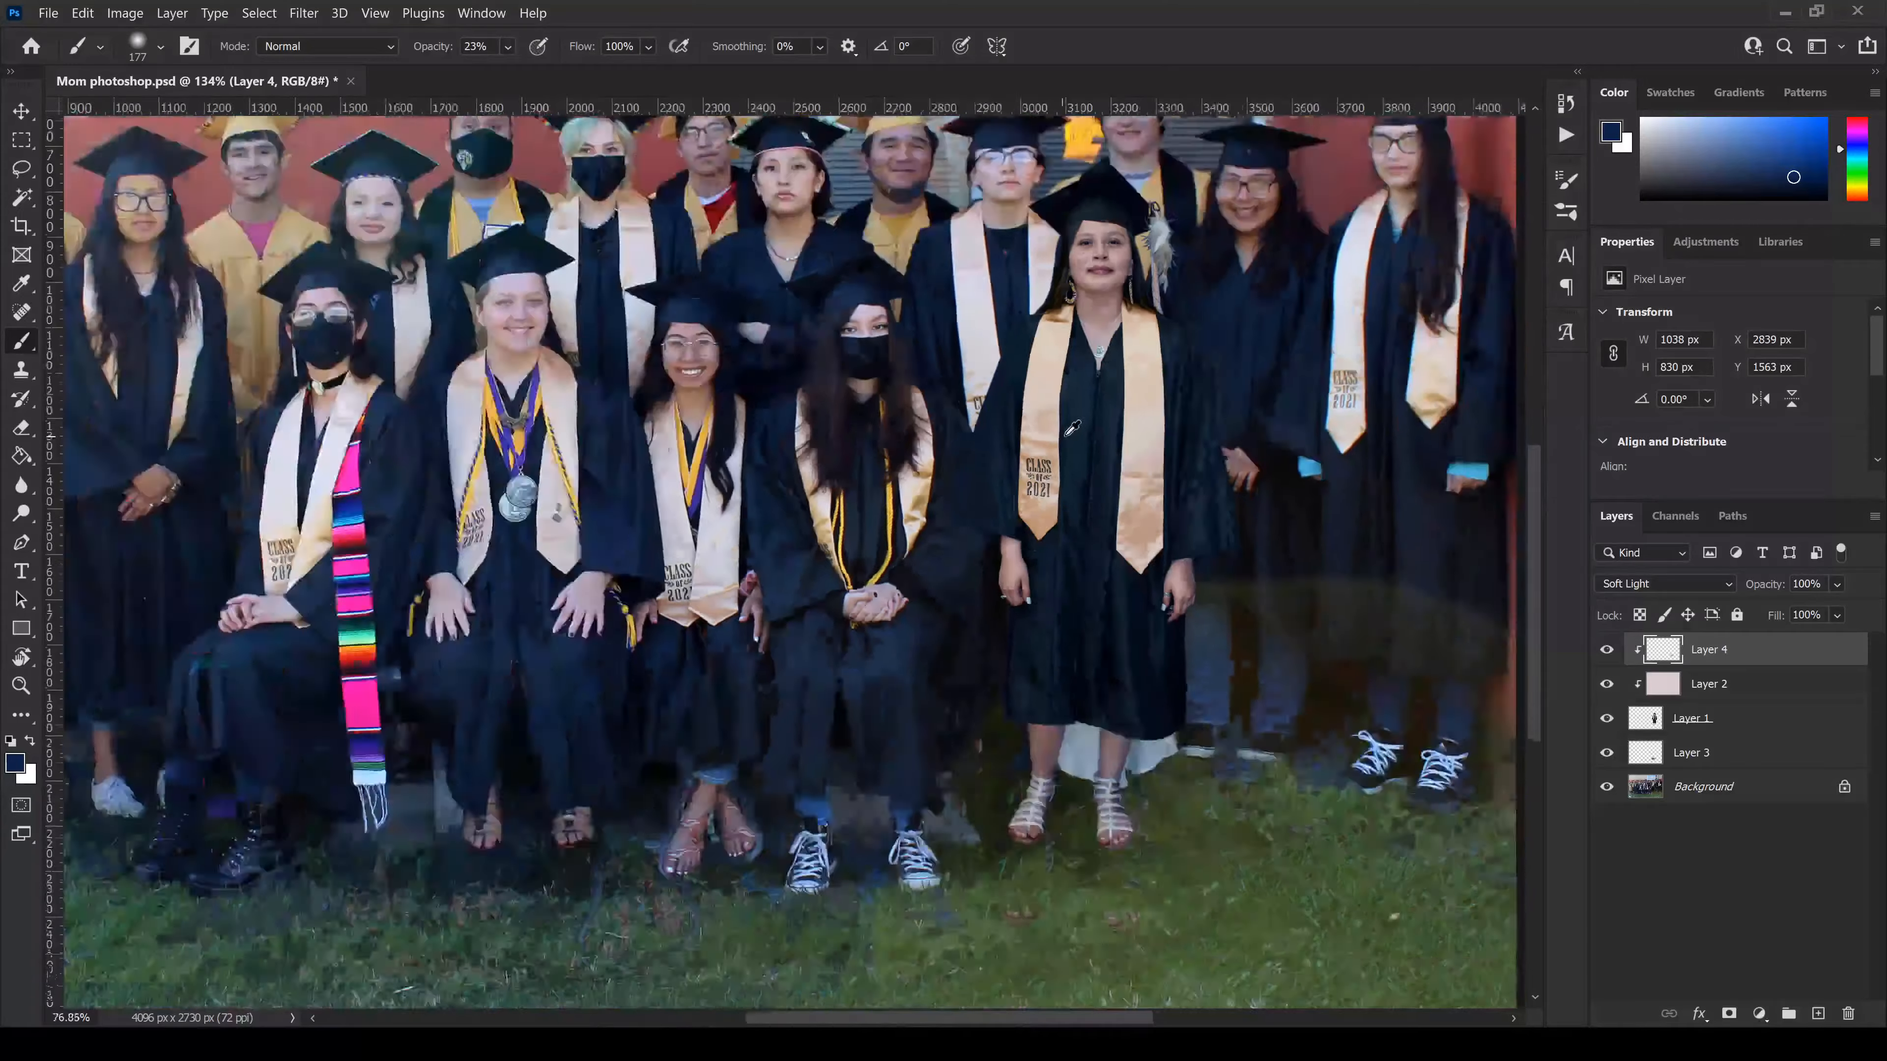
pyautogui.scroll(5, 821, 725)
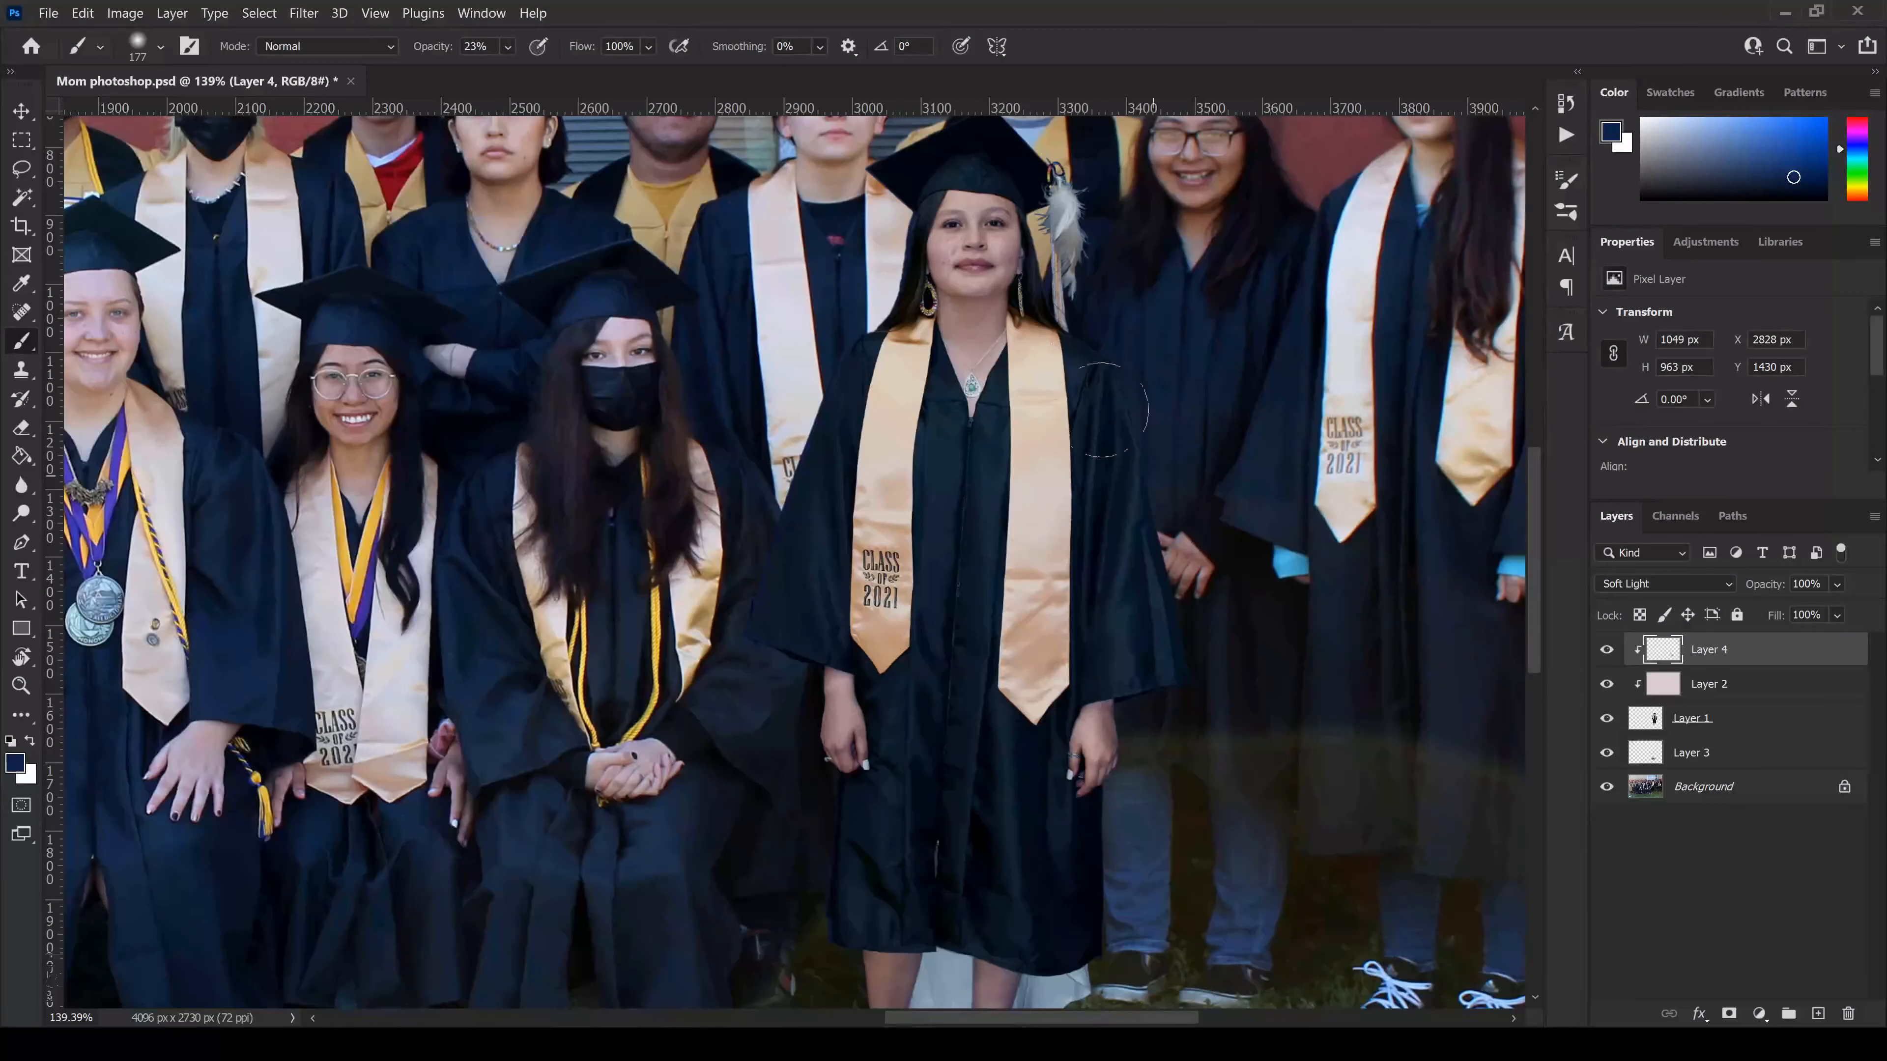
pyautogui.scroll(-5, 821, 724)
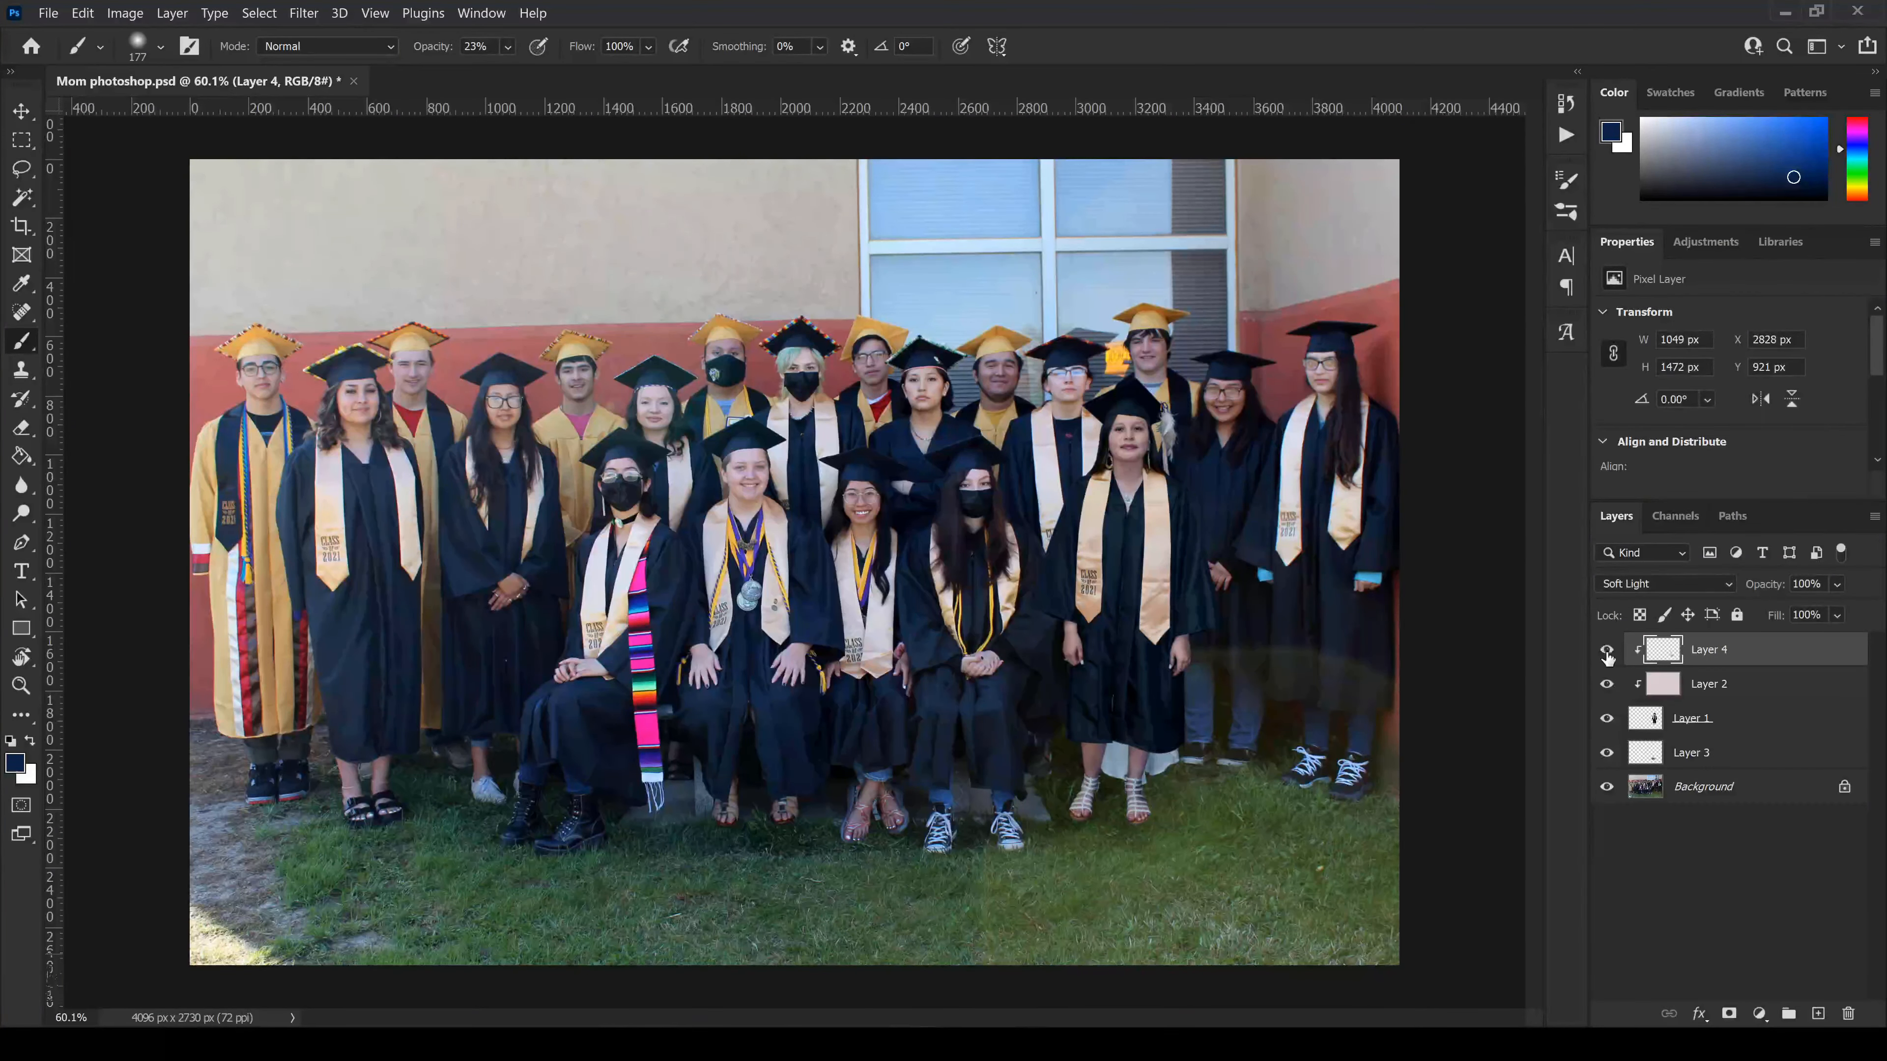
# - Lower Layer 2's opacity to 54% and the grass shadow on Layer 3 to 76%
pyautogui.click(1798, 672)
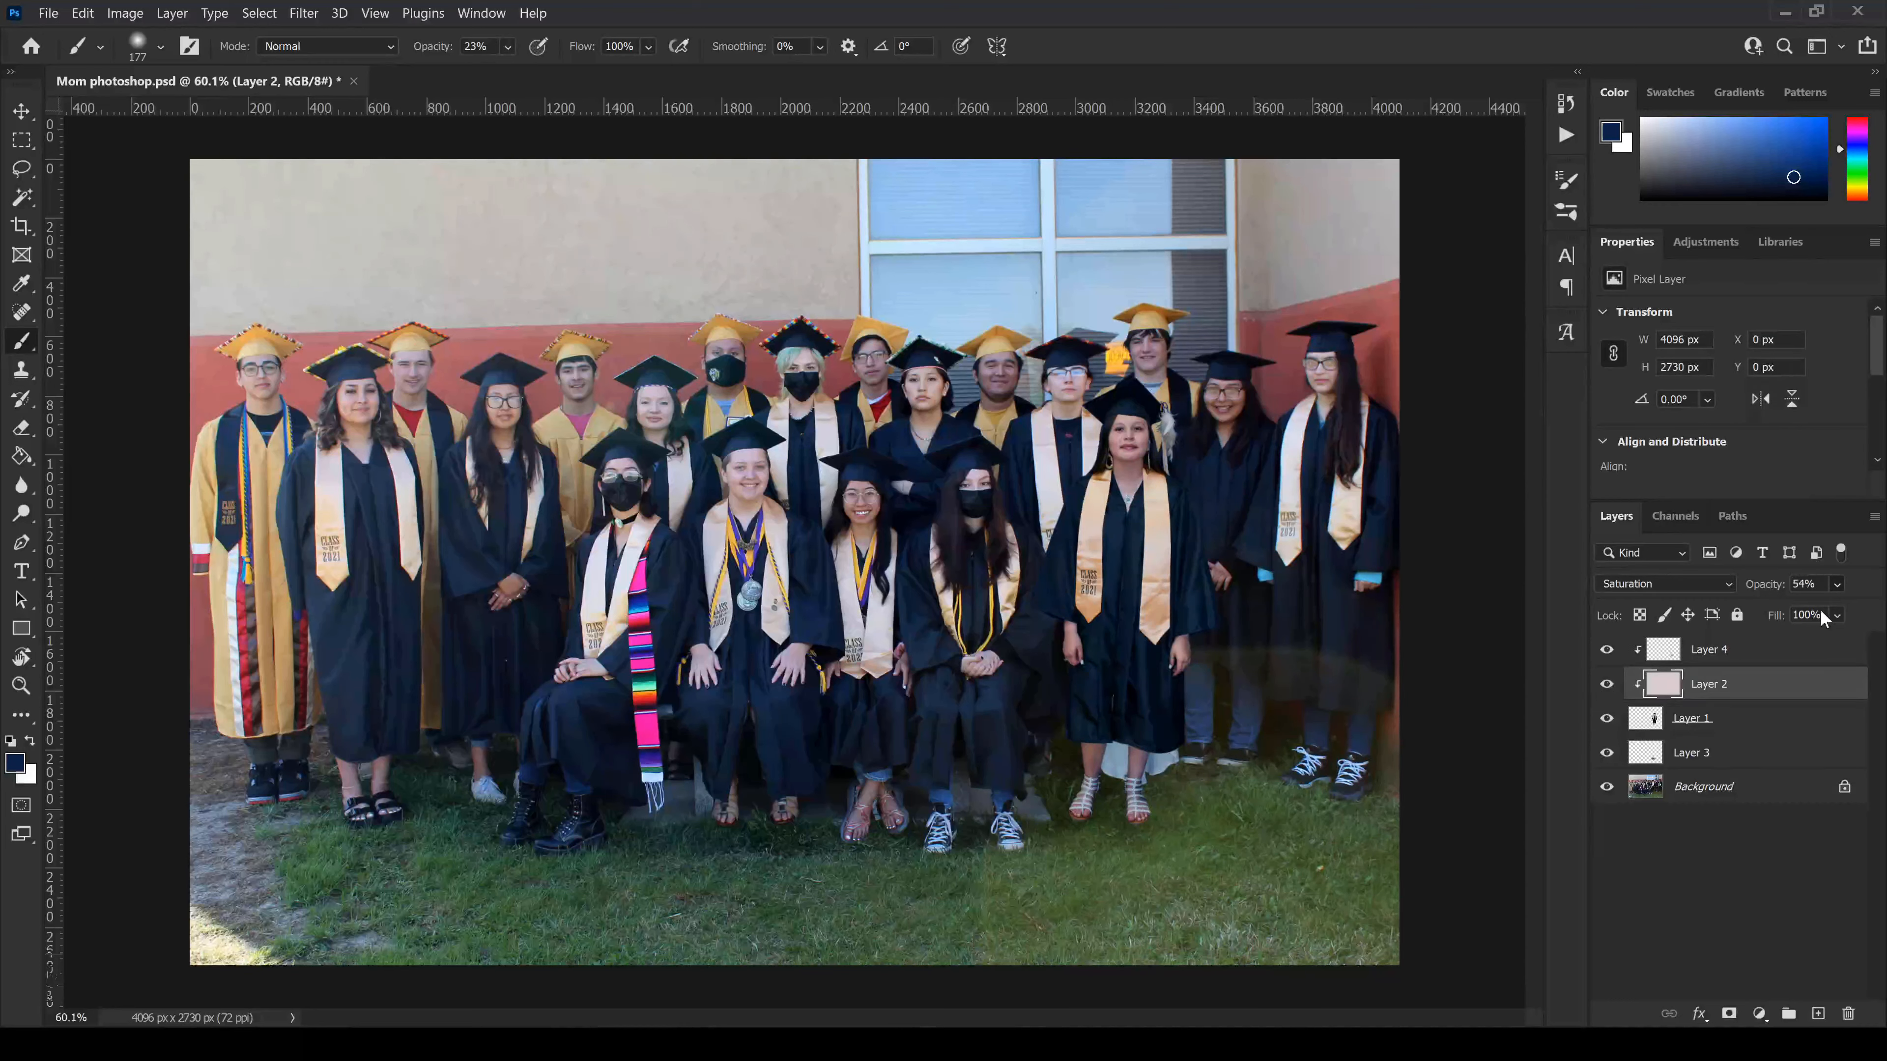
pyautogui.click(1656, 751)
pyautogui.click(1606, 753)
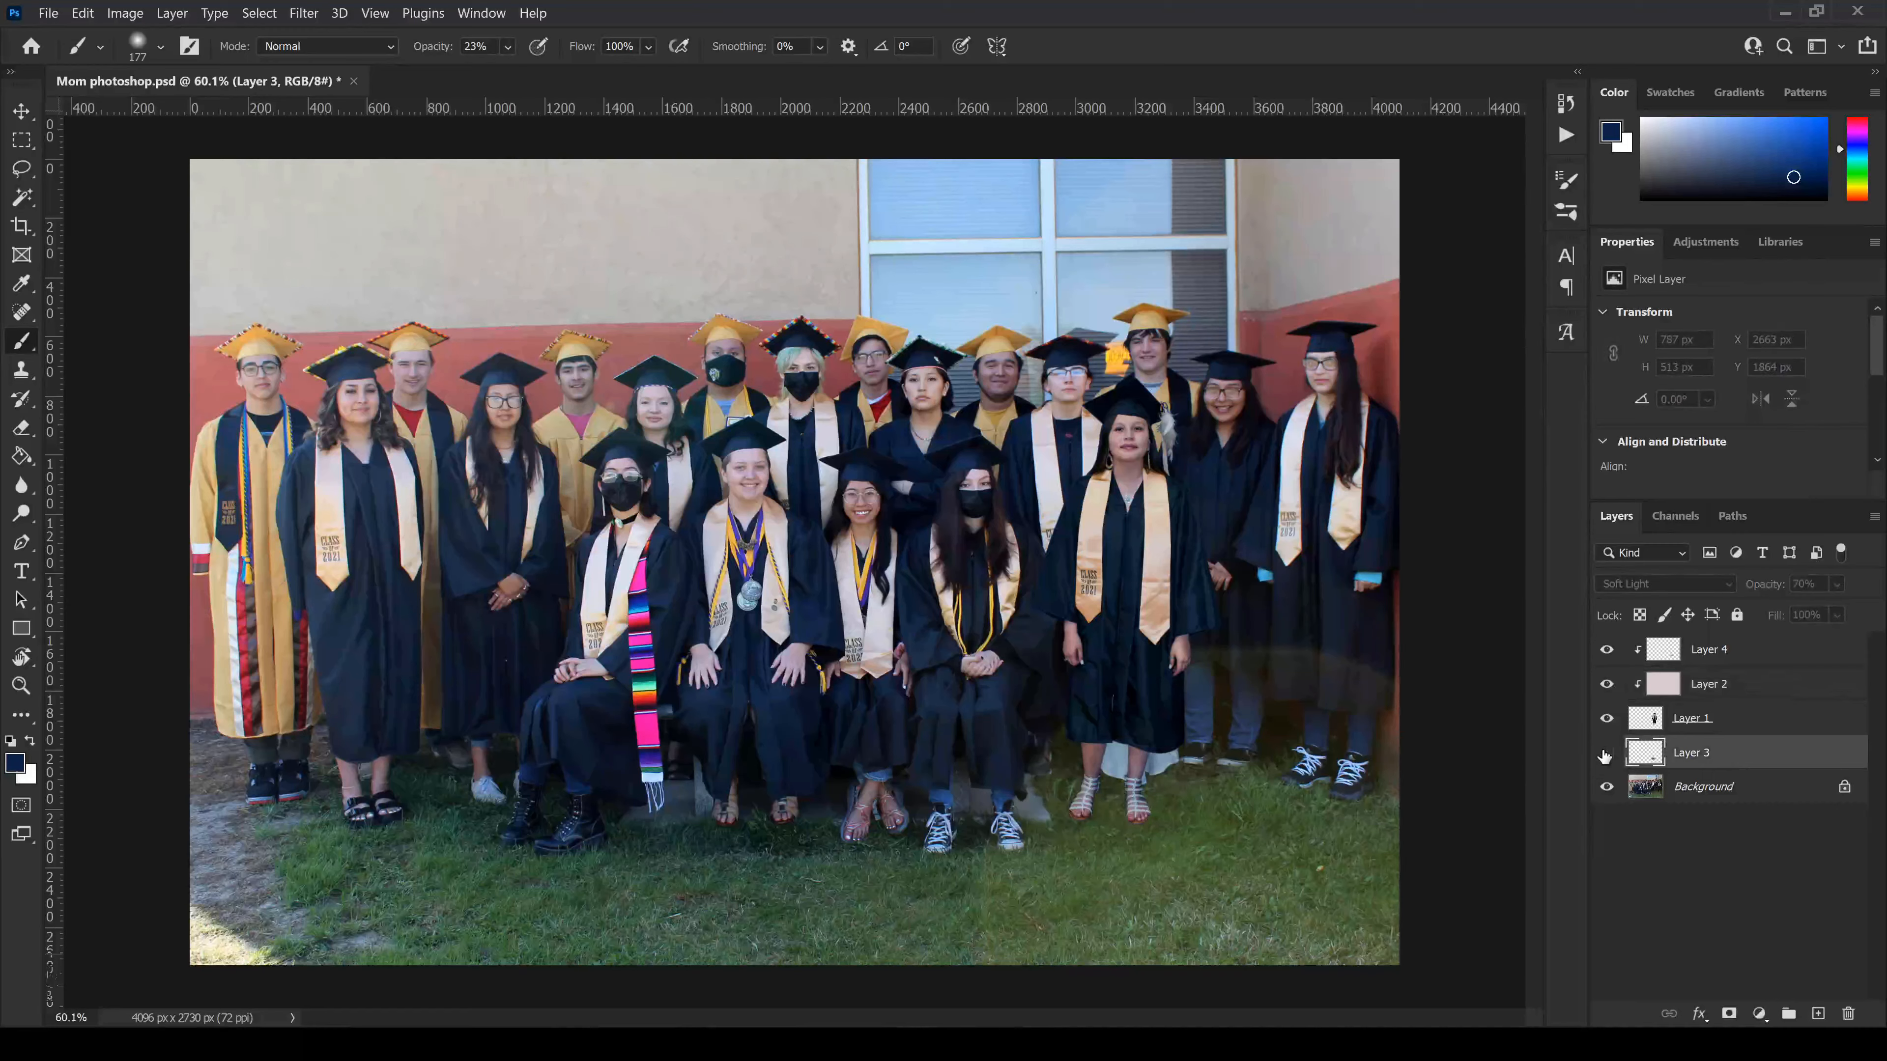
pyautogui.click(1606, 753)
# - Add a clipped layer above Layer 4 and tone down the cutout's feet and sandals with dark grey sampled from the shaded grass
pyautogui.click(1745, 660)
pyautogui.hotkey('ctrl', 'alt', 'shift', 'n')
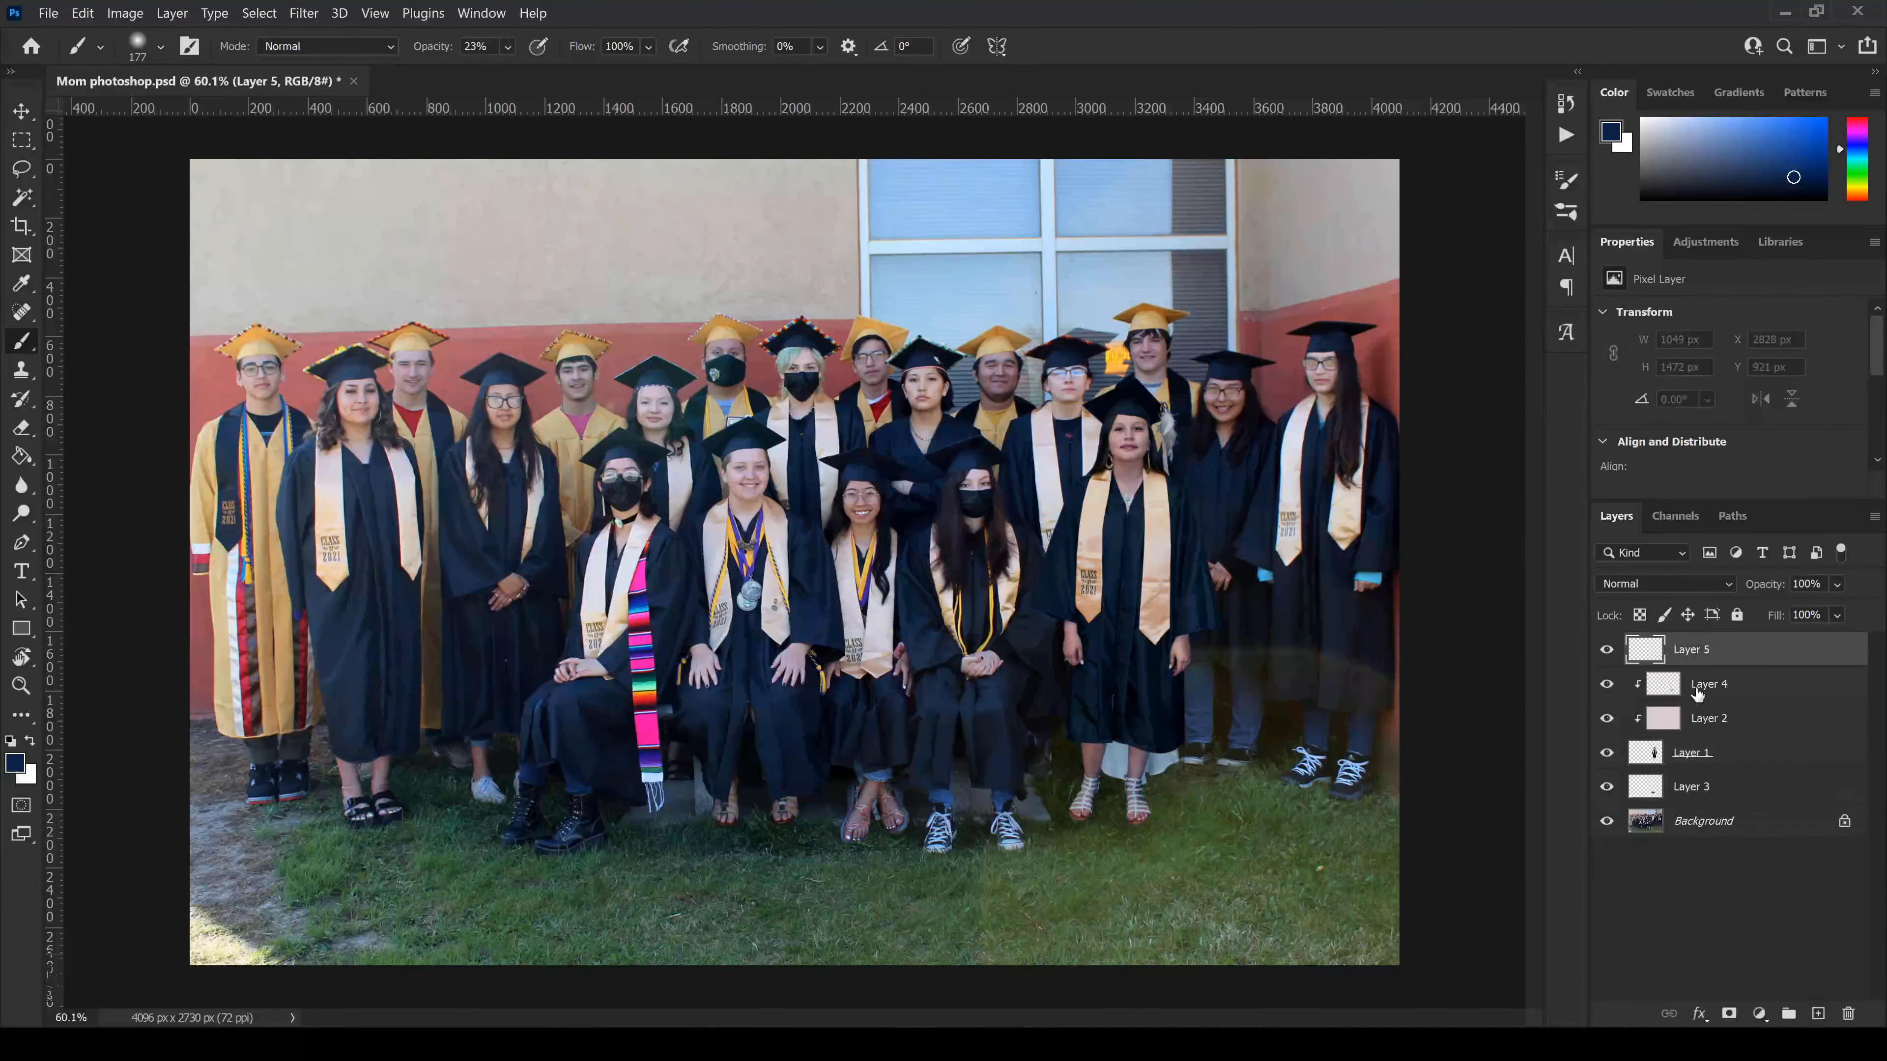
pyautogui.hotkey('ctrl', 'alt', 'g')
pyautogui.scroll(6, 1118, 813)
pyautogui.keyDown('alt'); pyautogui.click(444, 862); pyautogui.keyUp('alt')
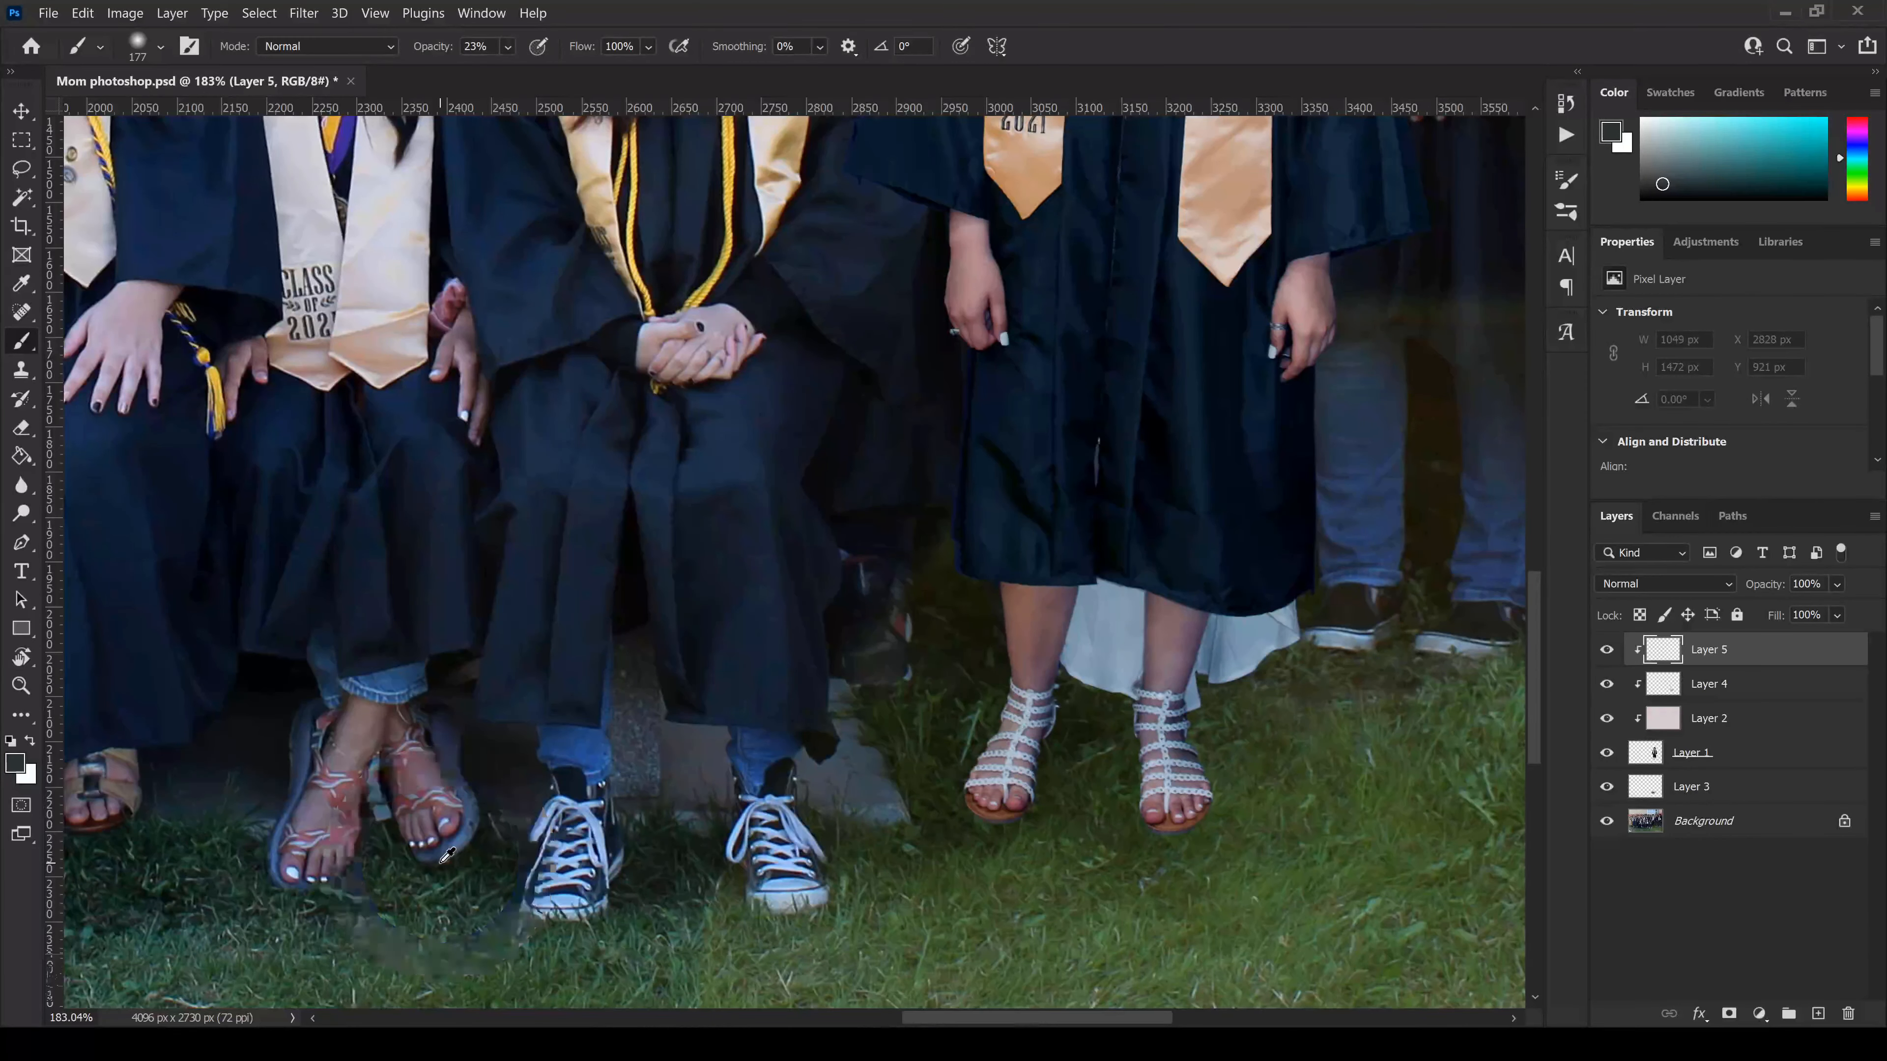
pyautogui.click(1170, 840)
pyautogui.click(1166, 825)
pyautogui.click(977, 832)
pyautogui.click(981, 780)
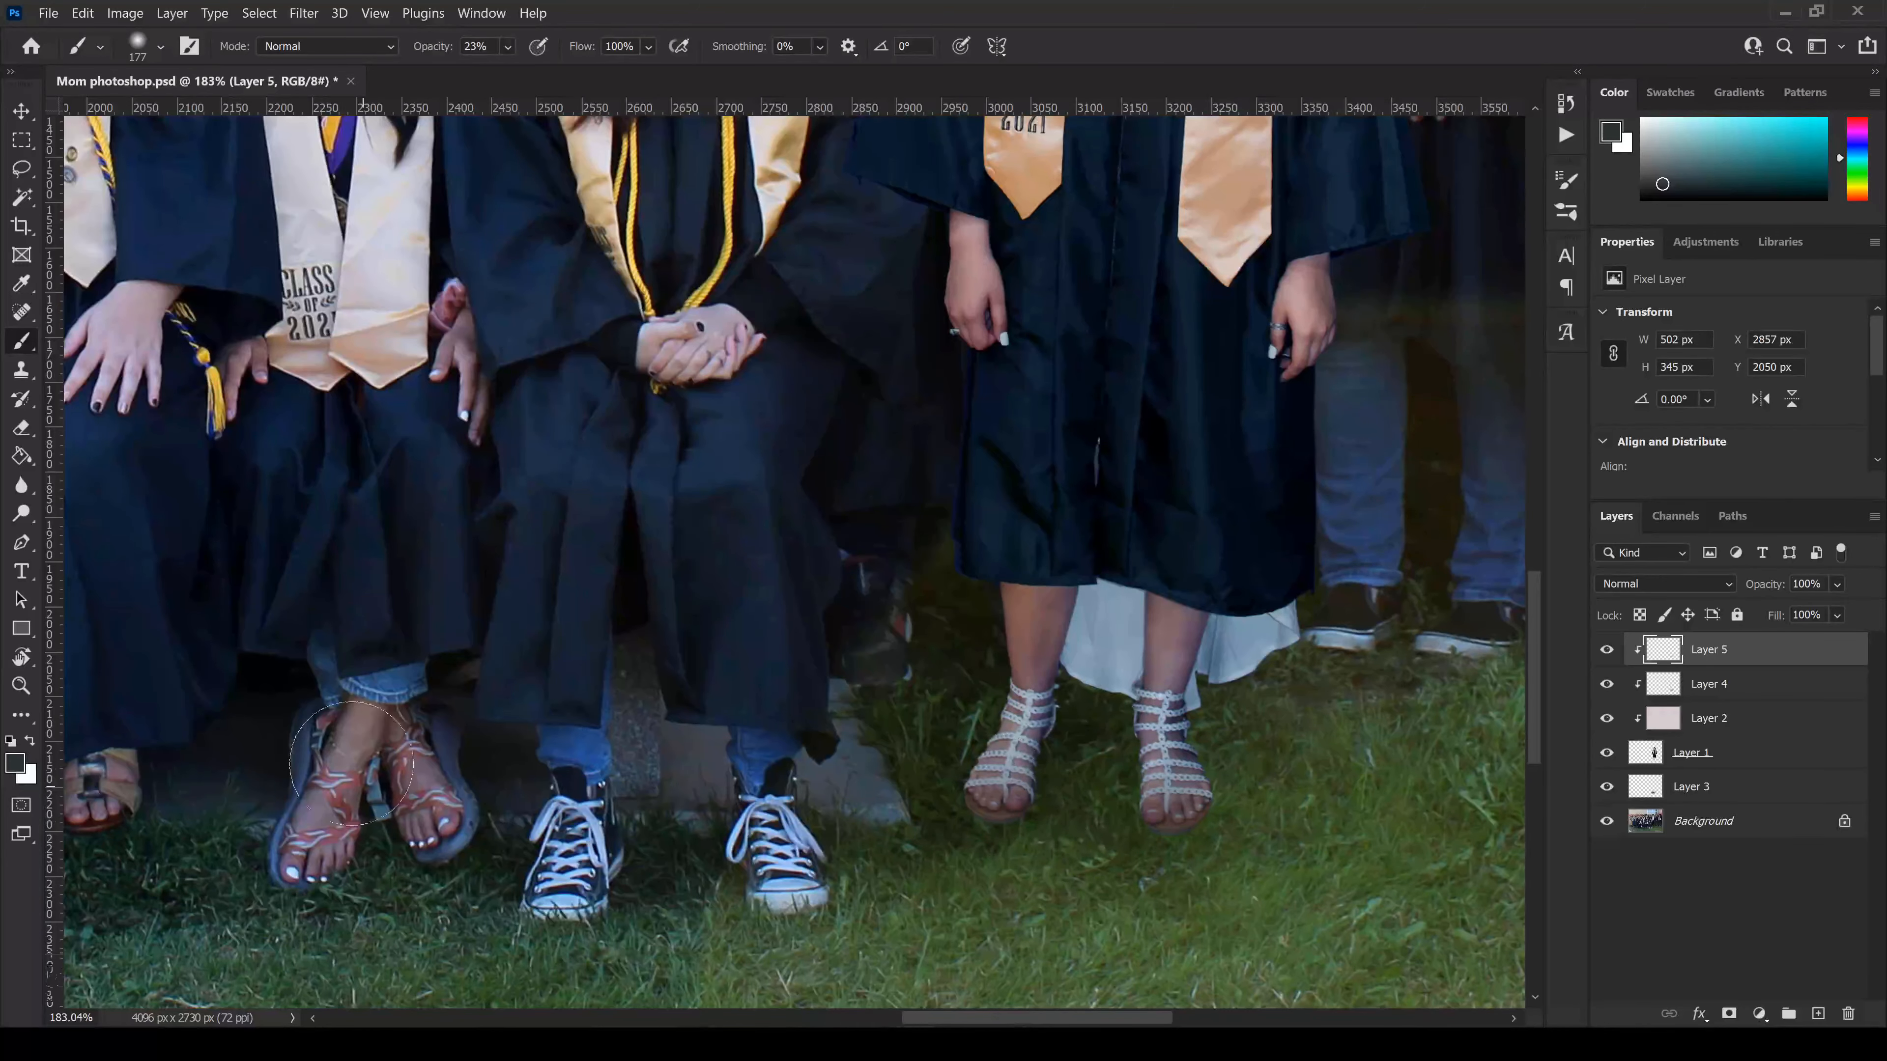
# - Darken the cutout's ankles and the white dress below the gown with brown sampled from the seated graduate's ankle
pyautogui.keyDown('alt'); pyautogui.click(354, 711); pyautogui.keyUp('alt')
pyautogui.click(1023, 650)
pyautogui.click(1174, 655)
pyautogui.moveTo(1189, 669); pyautogui.dragTo(1279, 646)
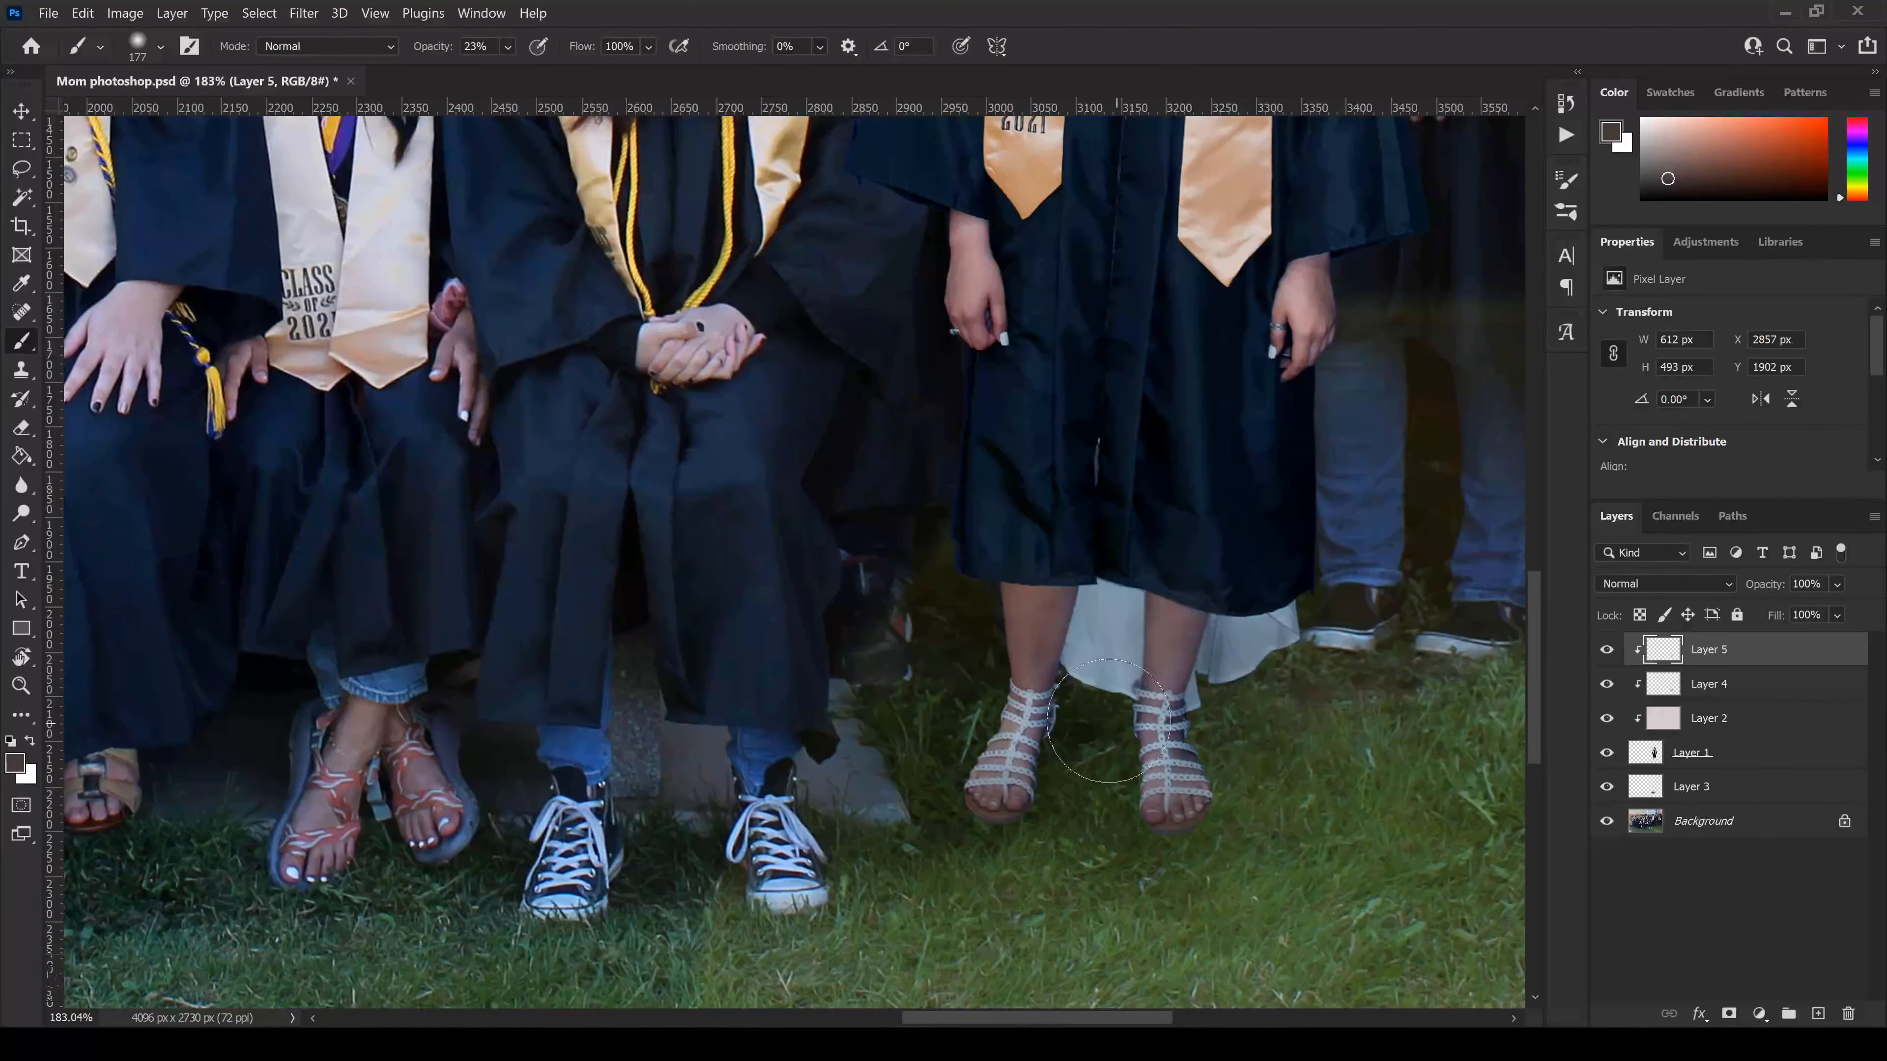
pyautogui.scroll(-6, 1170, 803)
pyautogui.scroll(3, 1170, 867)
pyautogui.scroll(2, 1170, 867)
# - Add a layer above Layer 3 and paint contact shadows under the cutout's feet in dark green sampled from the shaded grass
pyautogui.keyDown('alt'); pyautogui.click(657, 808); pyautogui.keyUp('alt')
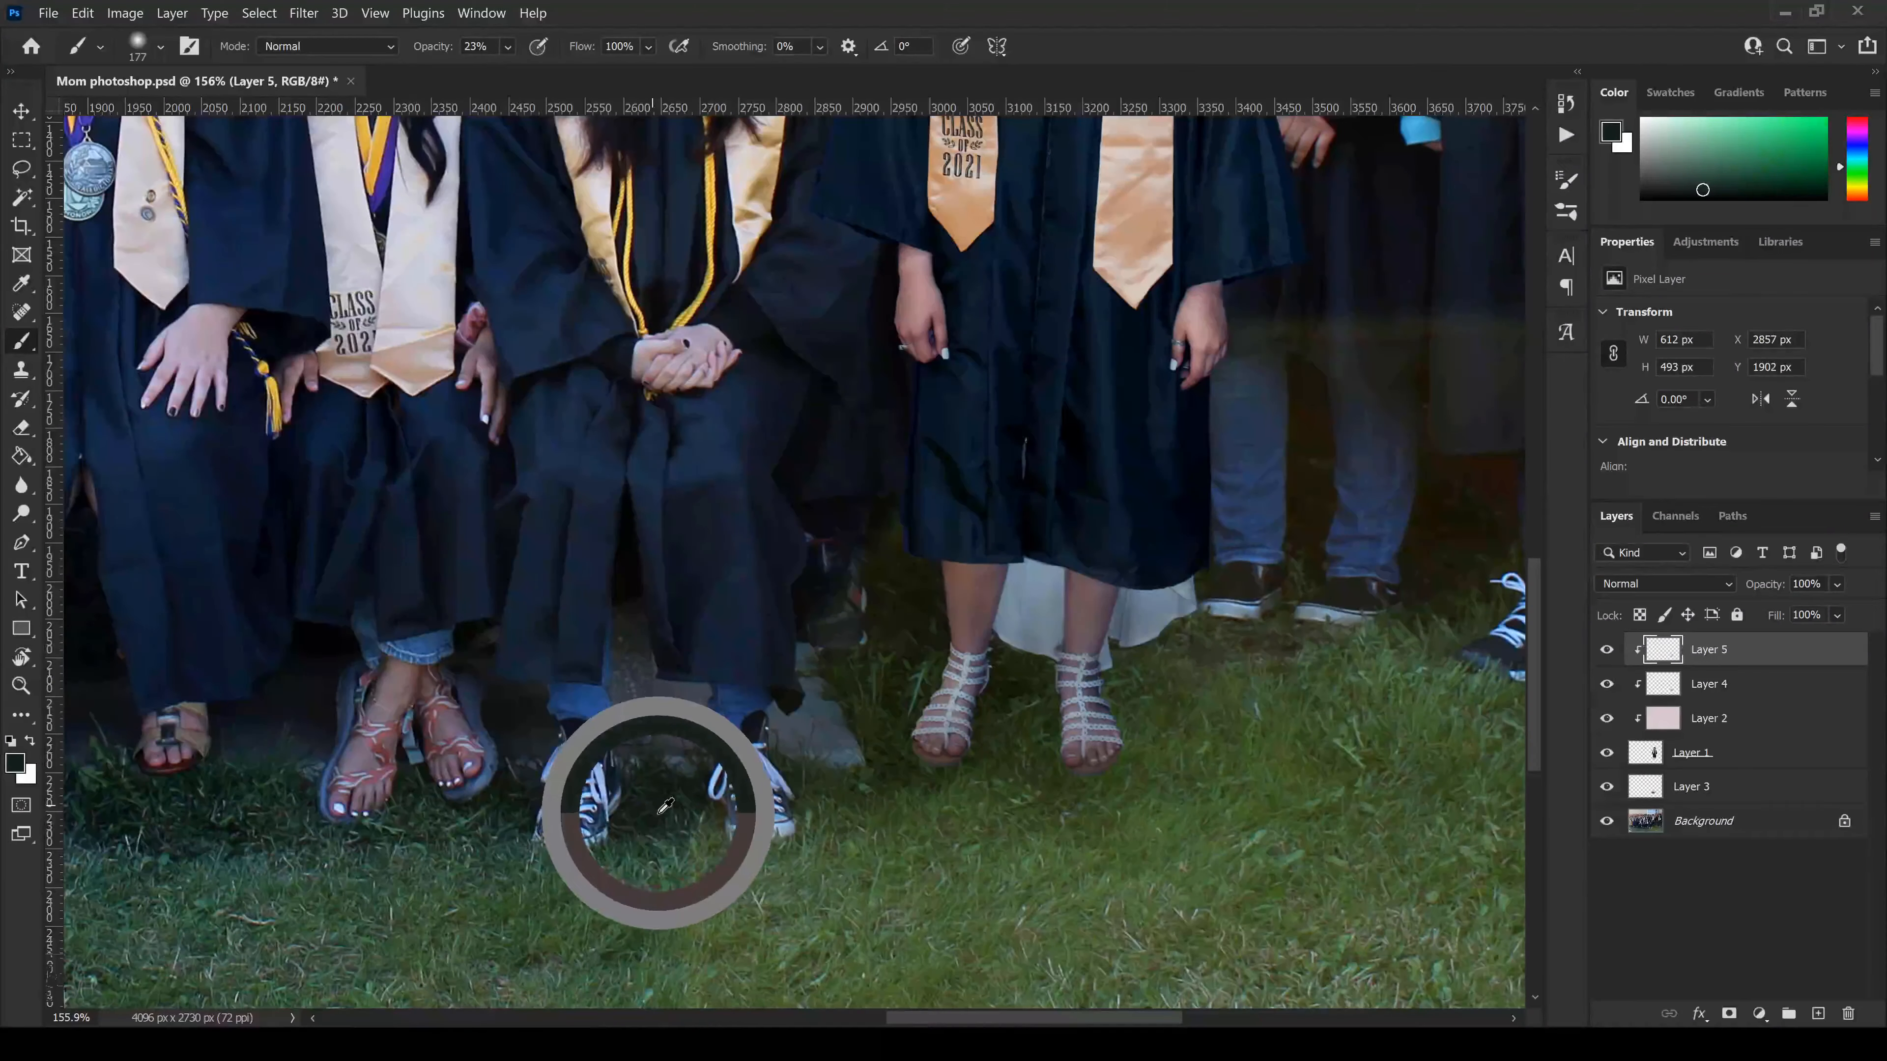
pyautogui.click(1769, 793)
pyautogui.click(1817, 1013)
pyautogui.moveTo(951, 744); pyautogui.dragTo(927, 695)
pyautogui.moveTo(1107, 710); pyautogui.dragTo(1173, 635)
pyautogui.hotkey('ctrl', '0')
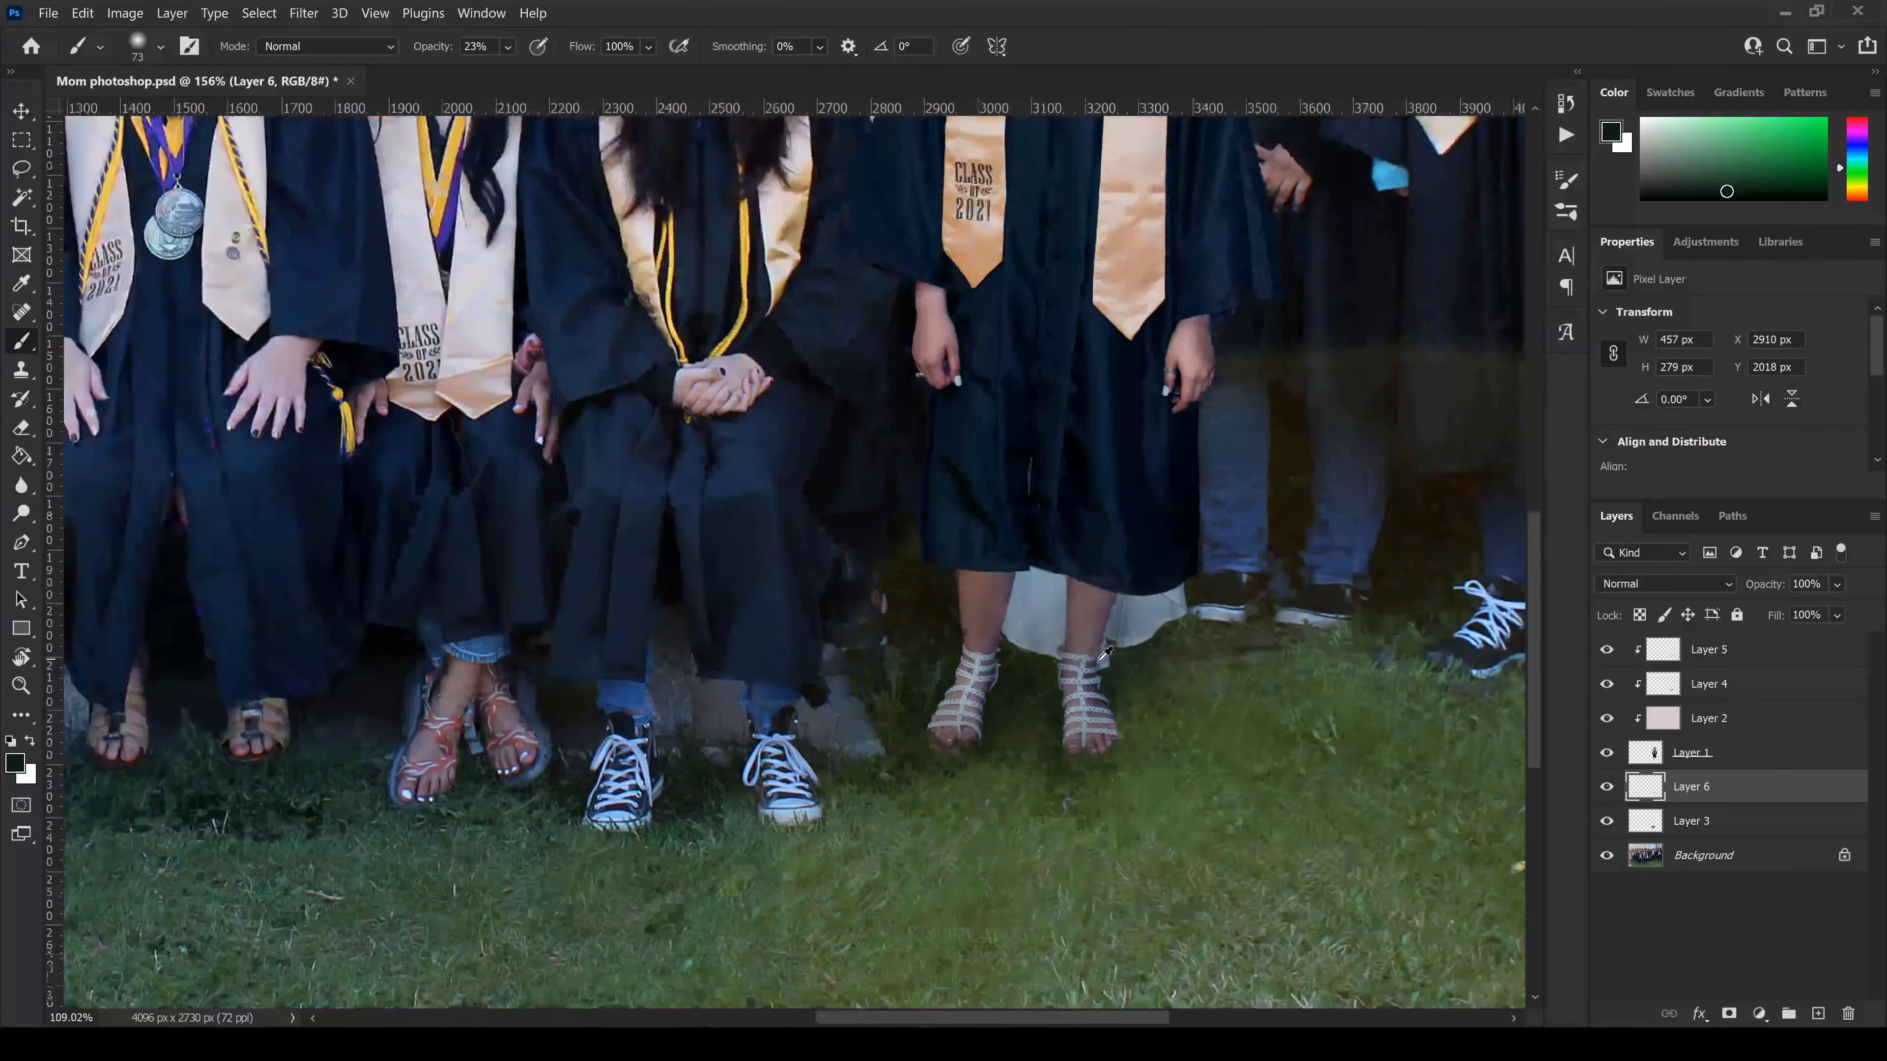
pyautogui.click(1607, 786)
# - Lower the opacity of the Saturation layer, Layer 2, to 47%
pyautogui.press('v')
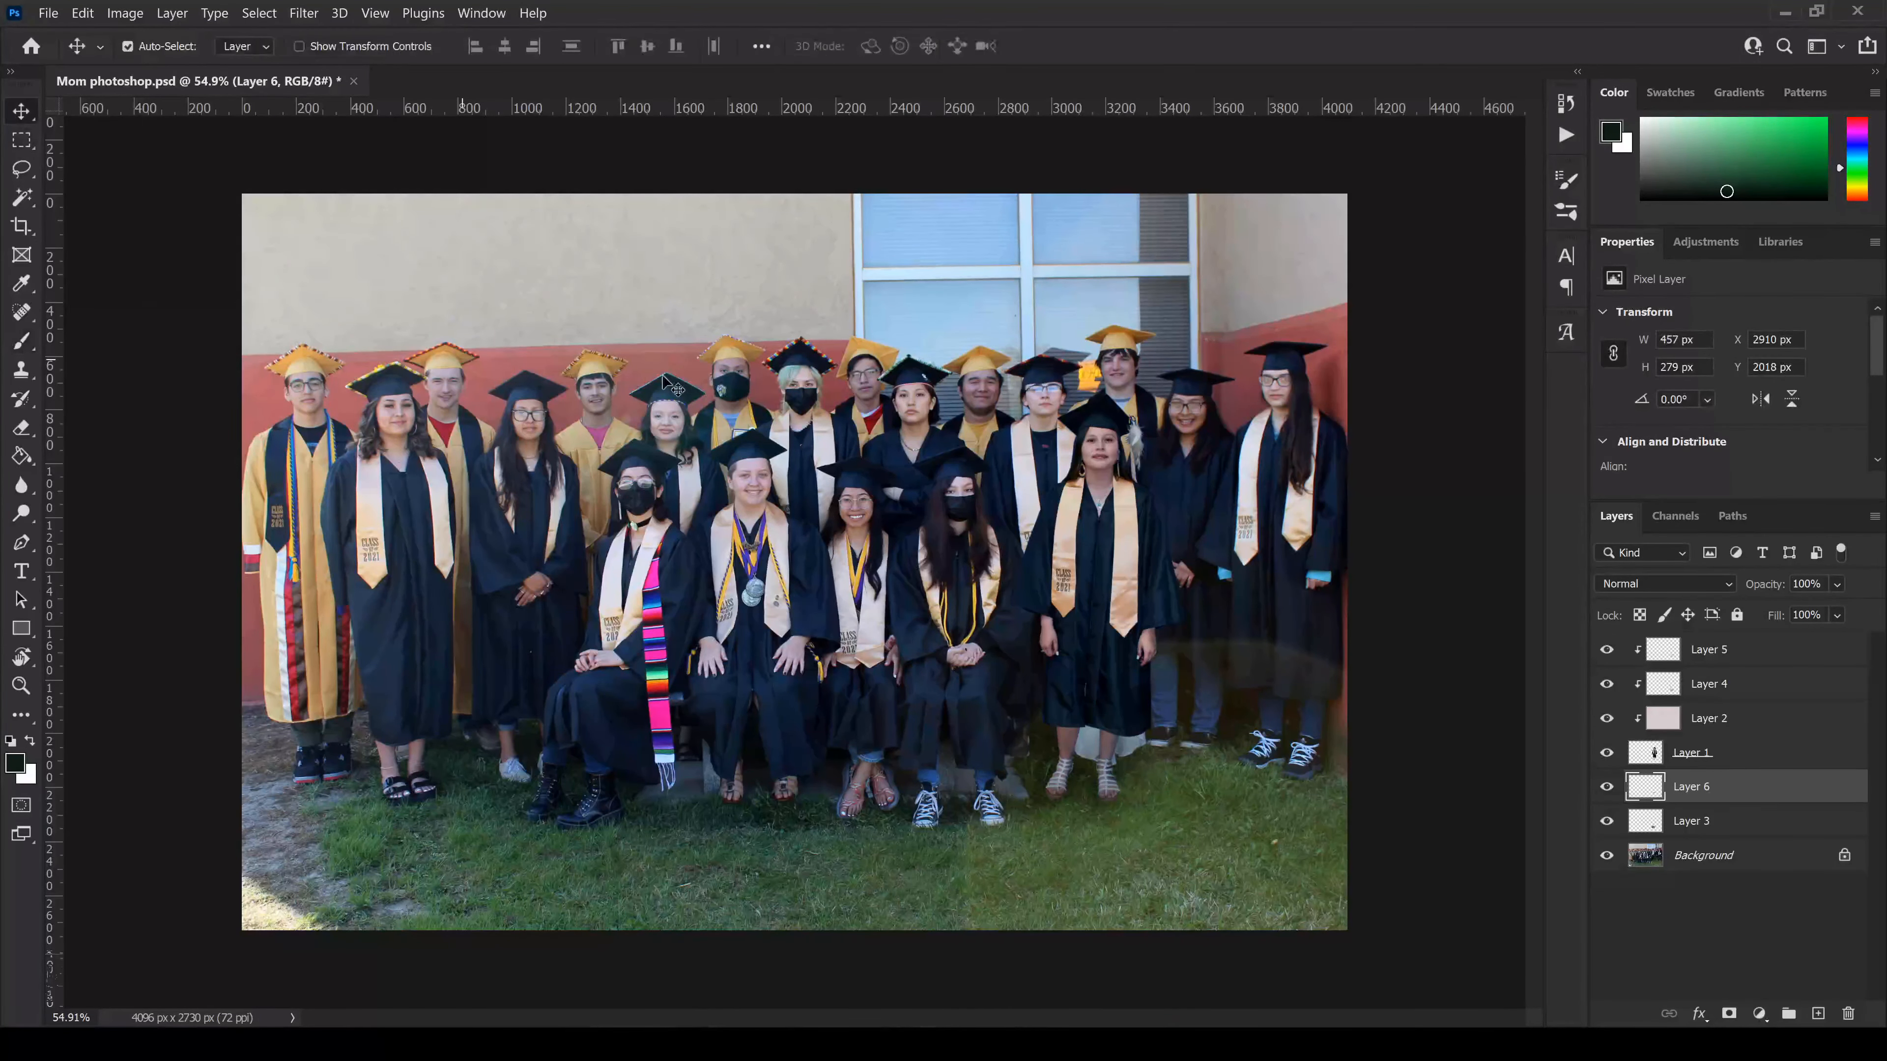
pyautogui.click(1708, 718)
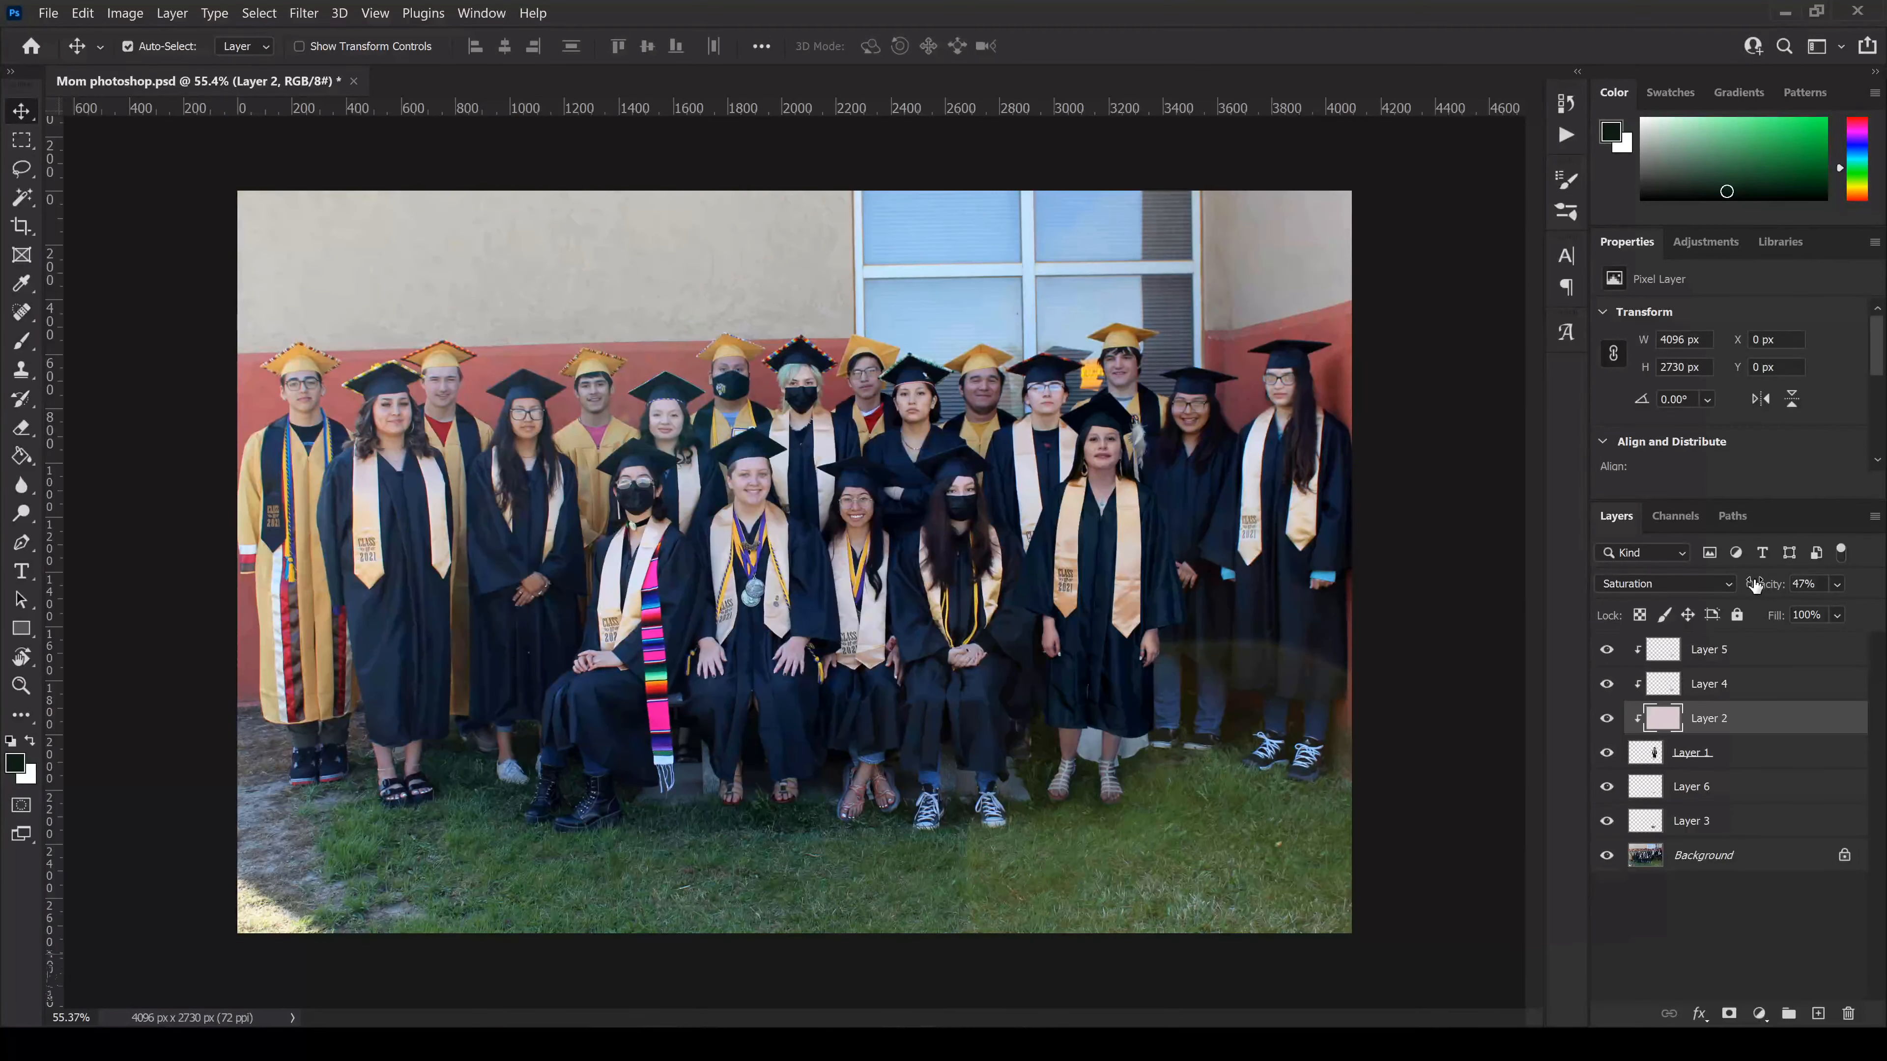
pyautogui.click(1720, 764)
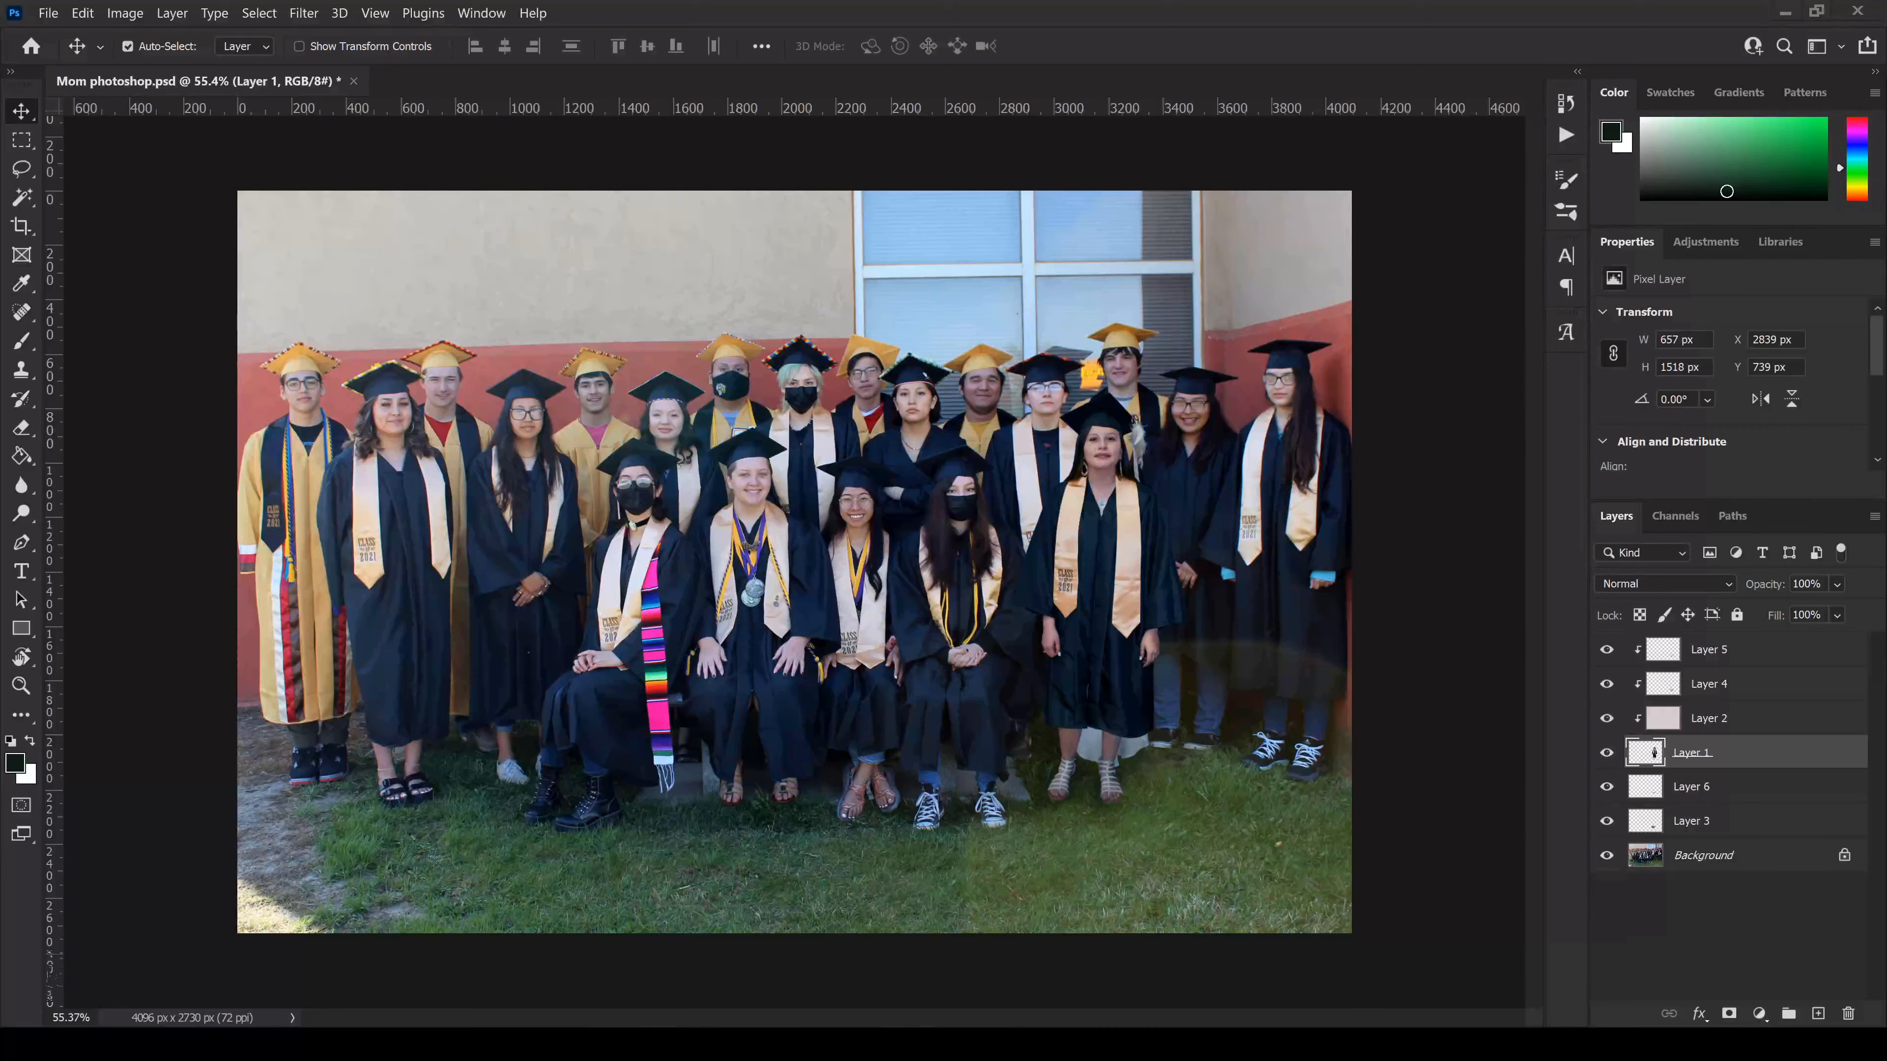
# - Compare the picture with the foot shadow on Layer 6 and the clipped shading on Layer 5 switched off and on
pyautogui.click(1608, 657)
pyautogui.keyDown('shift'); pyautogui.click(1711, 657); pyautogui.keyUp('shift')
pyautogui.click(1610, 788)
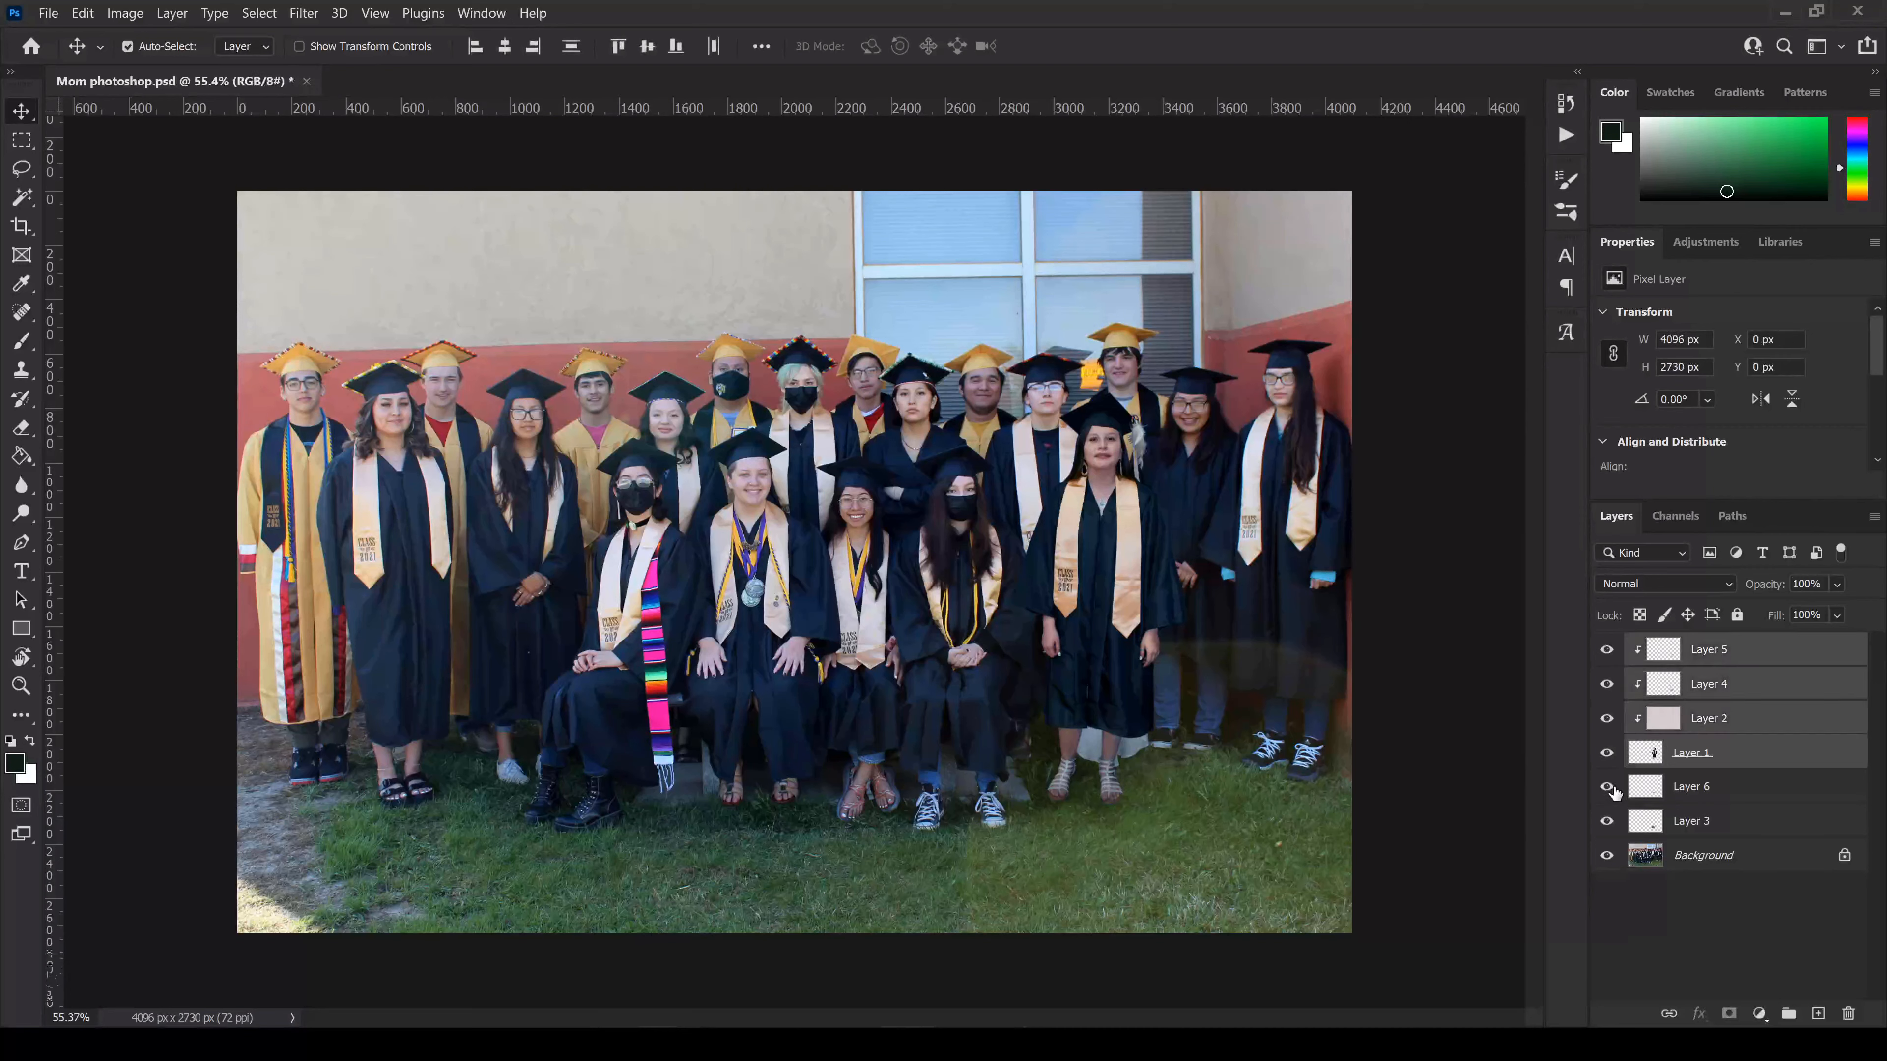
pyautogui.click(1611, 788)
pyautogui.click(1699, 758)
pyautogui.click(1611, 788)
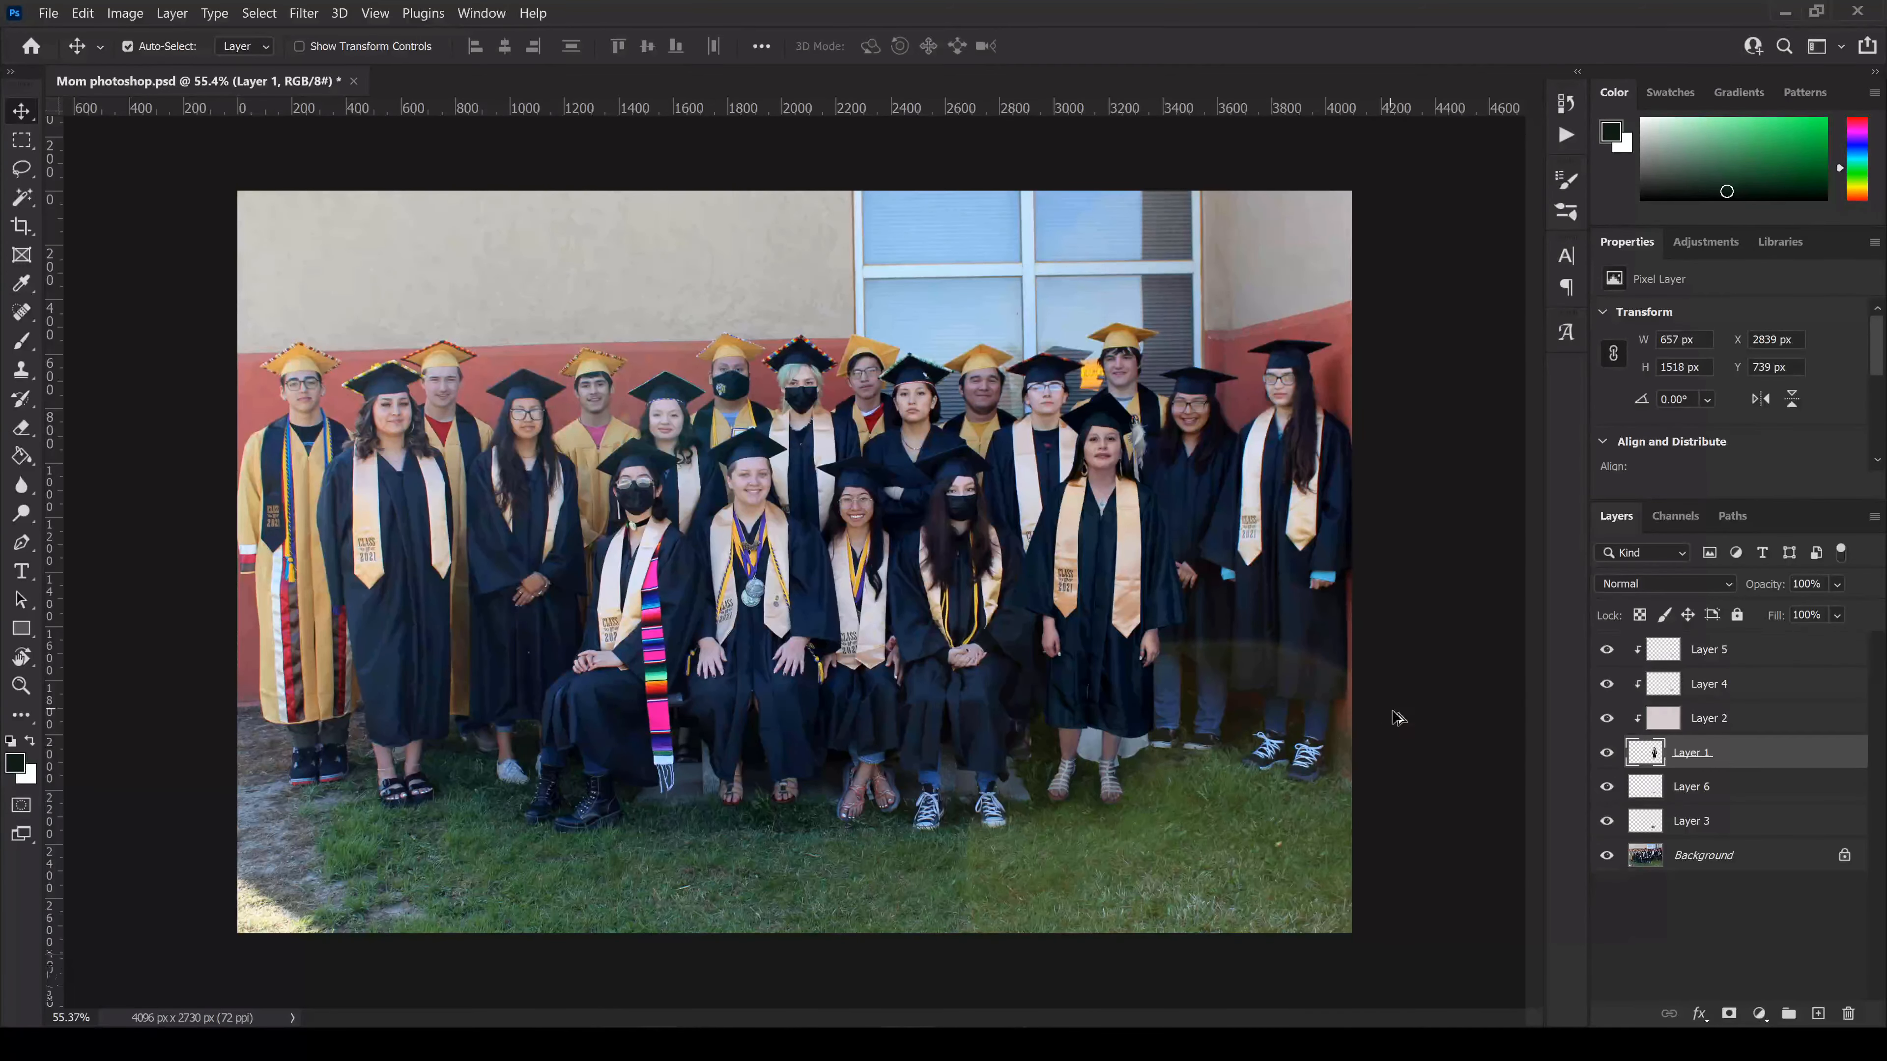
pyautogui.scroll(5, 1367, 725)
pyautogui.click(1713, 660)
pyautogui.click(1602, 652)
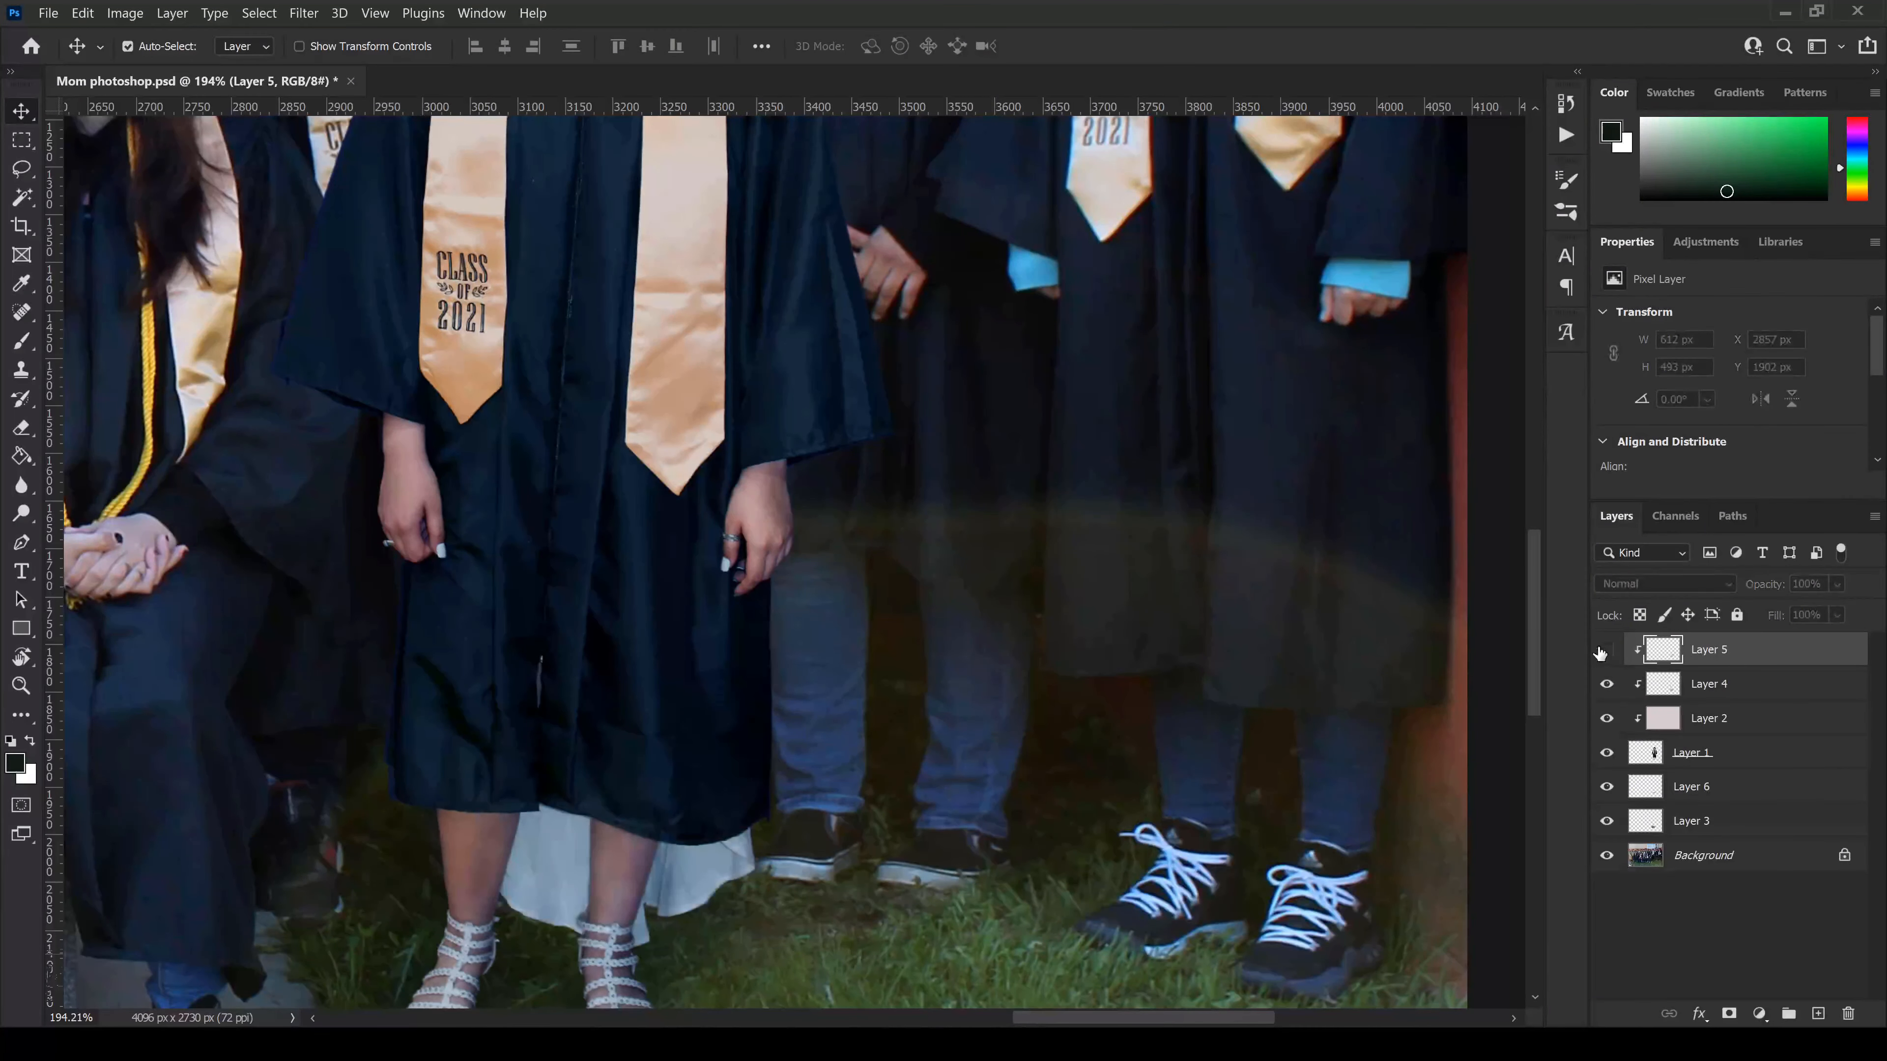
pyautogui.click(1602, 652)
pyautogui.click(1603, 652)
pyautogui.click(1602, 652)
# - Add a clipped layer above Layer 5 and paint background haze over the cutout's lower gown and hand with dark sampled colours
pyautogui.press('b')
pyautogui.keyDown('alt'); pyautogui.click(884, 536); pyautogui.keyUp('alt')
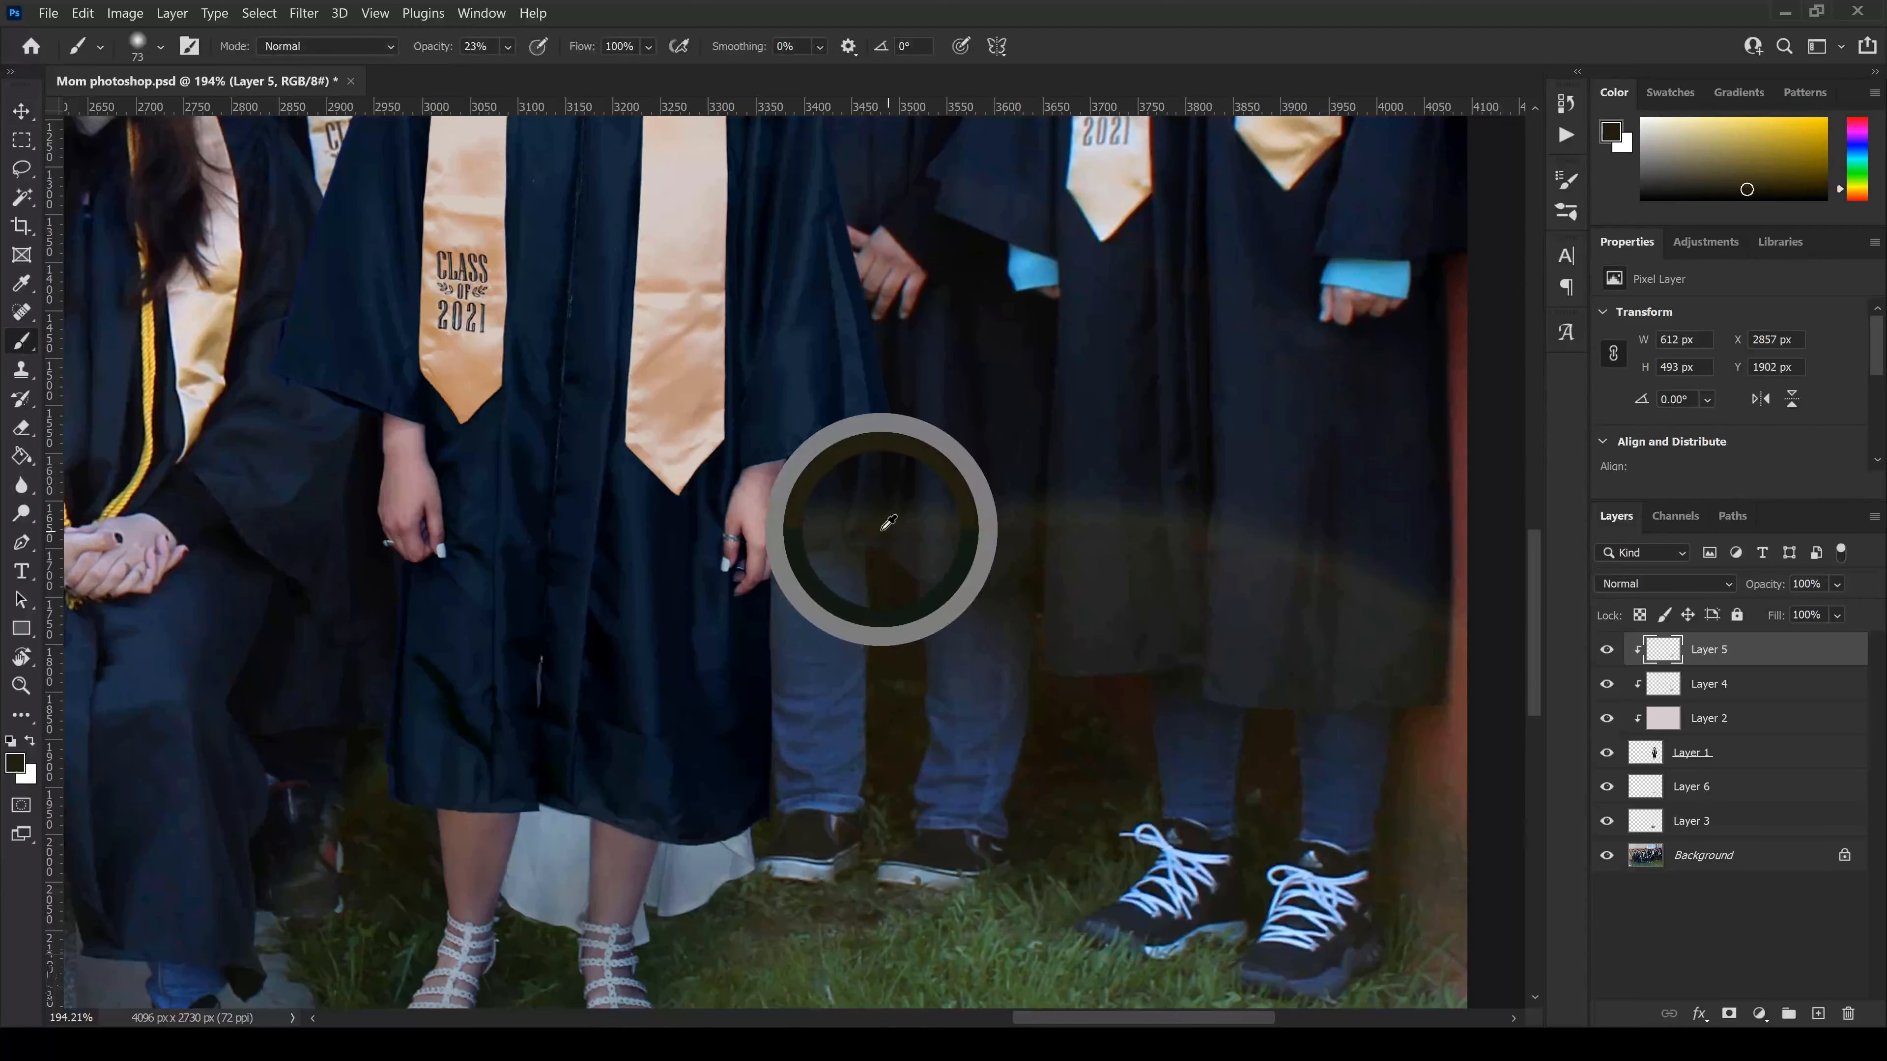
pyautogui.click(1818, 1014)
pyautogui.press(']')
pyautogui.press(']')
pyautogui.press(']')
pyautogui.press(']')
pyautogui.press(']')
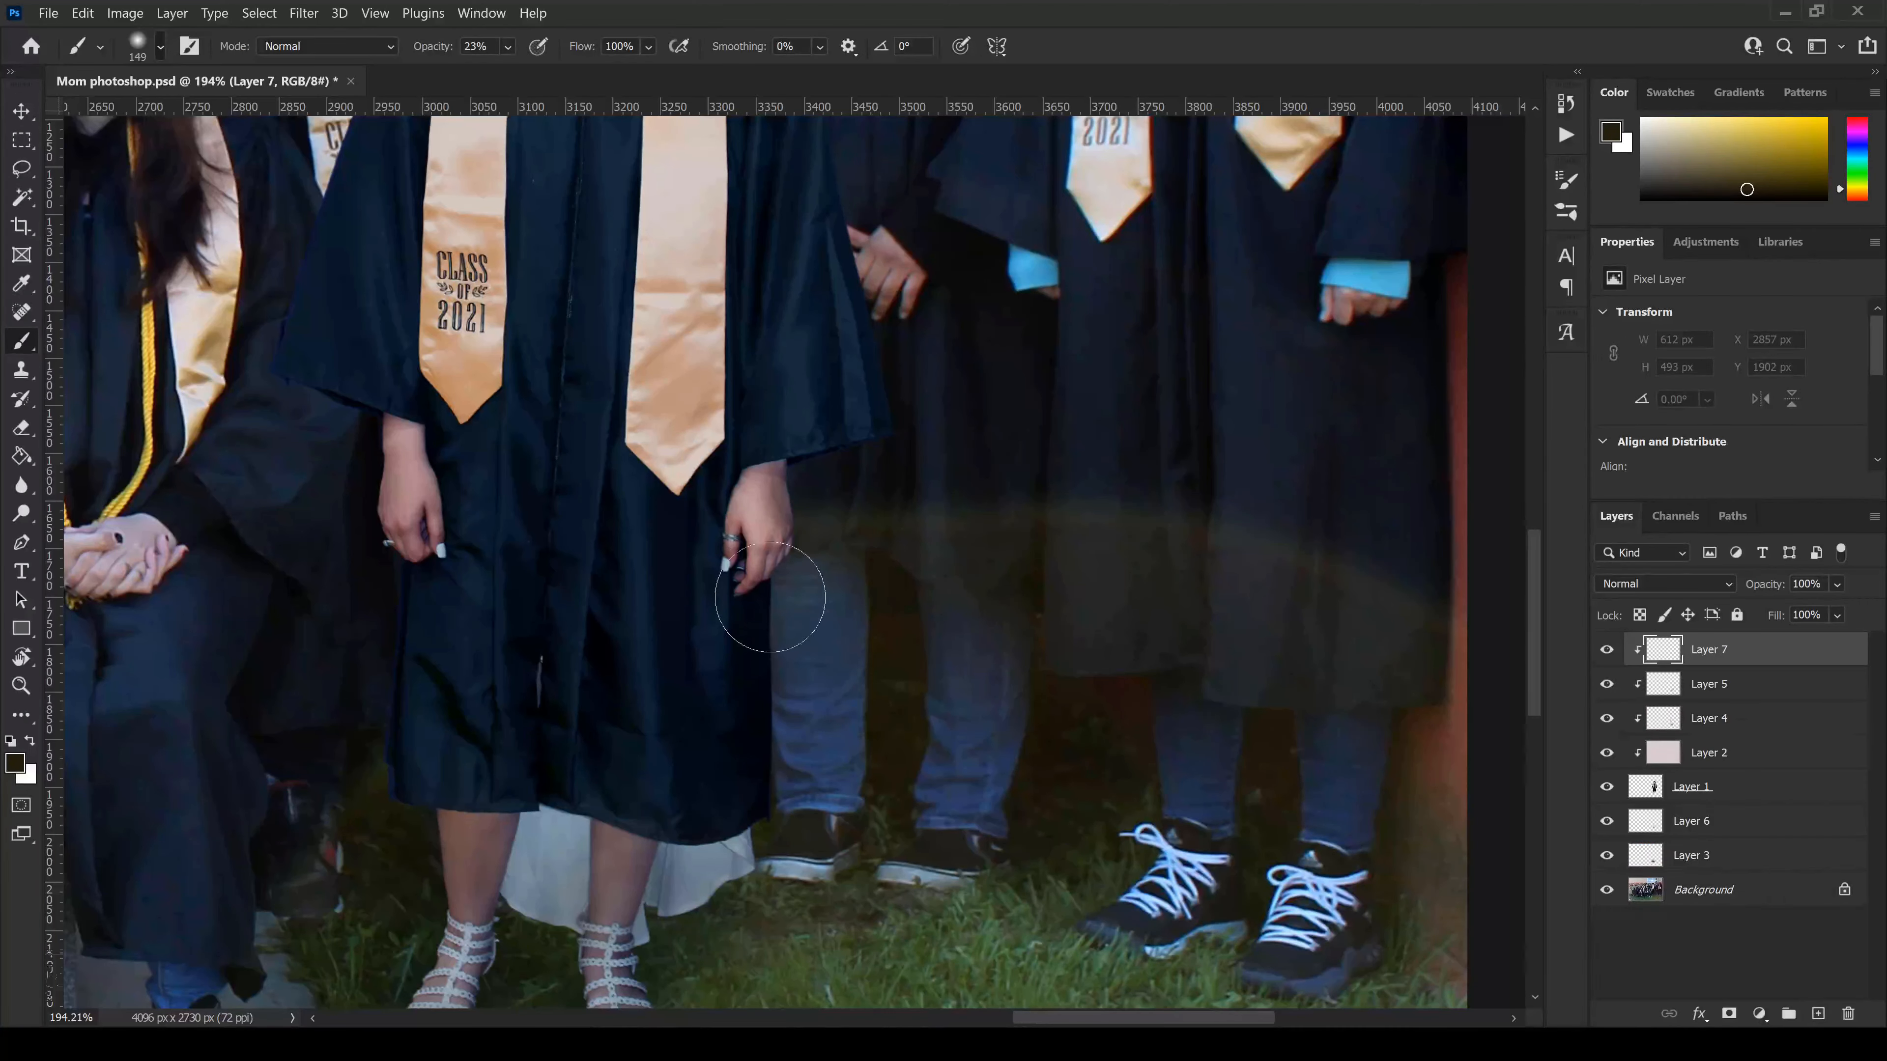
pyautogui.moveTo(792, 562)
pyautogui.mouseDown()
pyautogui.moveTo(707, 586)
pyautogui.moveTo(634, 669)
pyautogui.mouseUp()
pyautogui.keyDown('alt'); pyautogui.click(819, 526); pyautogui.keyUp('alt')
pyautogui.moveTo(740, 703)
pyautogui.mouseDown()
pyautogui.moveTo(814, 597)
pyautogui.moveTo(800, 561)
pyautogui.mouseUp()
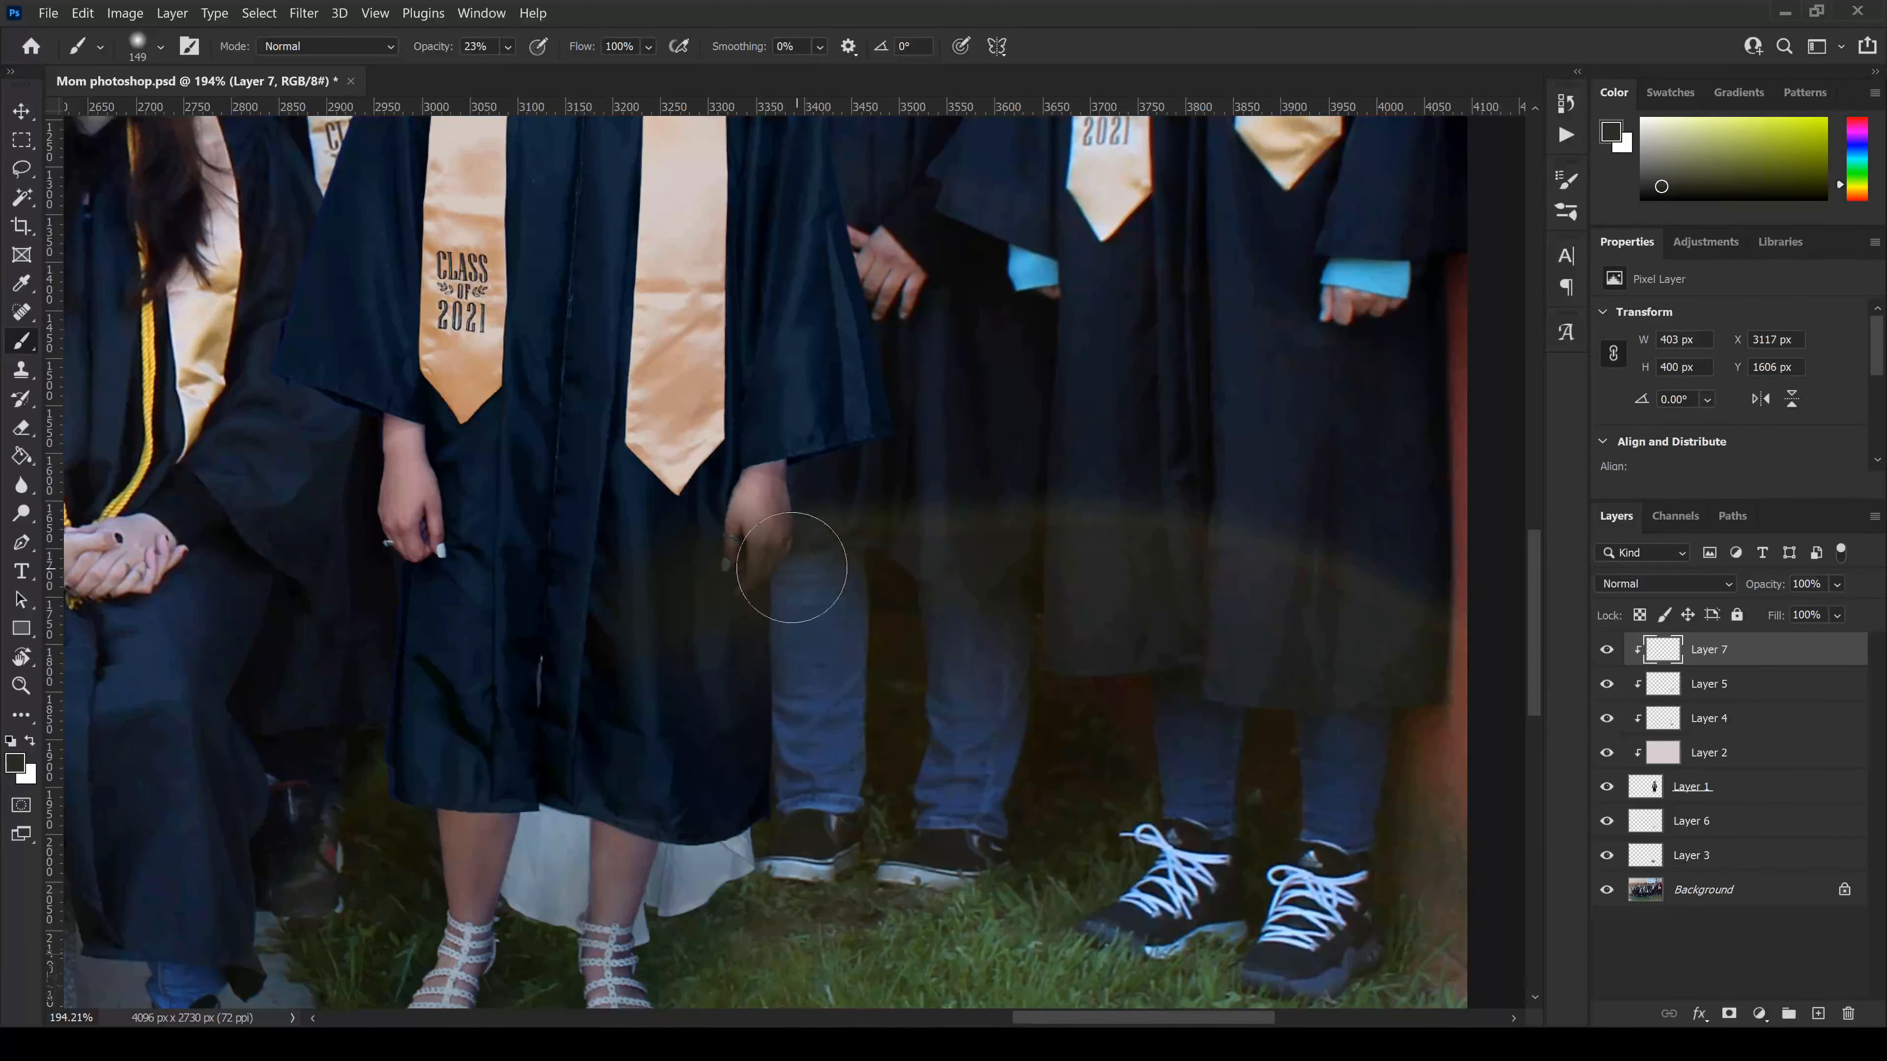
pyautogui.hotkey('ctrl', '0')
# - Place two horizontal guides across the group picture, one at head height and one at foot level
pyautogui.press('v')
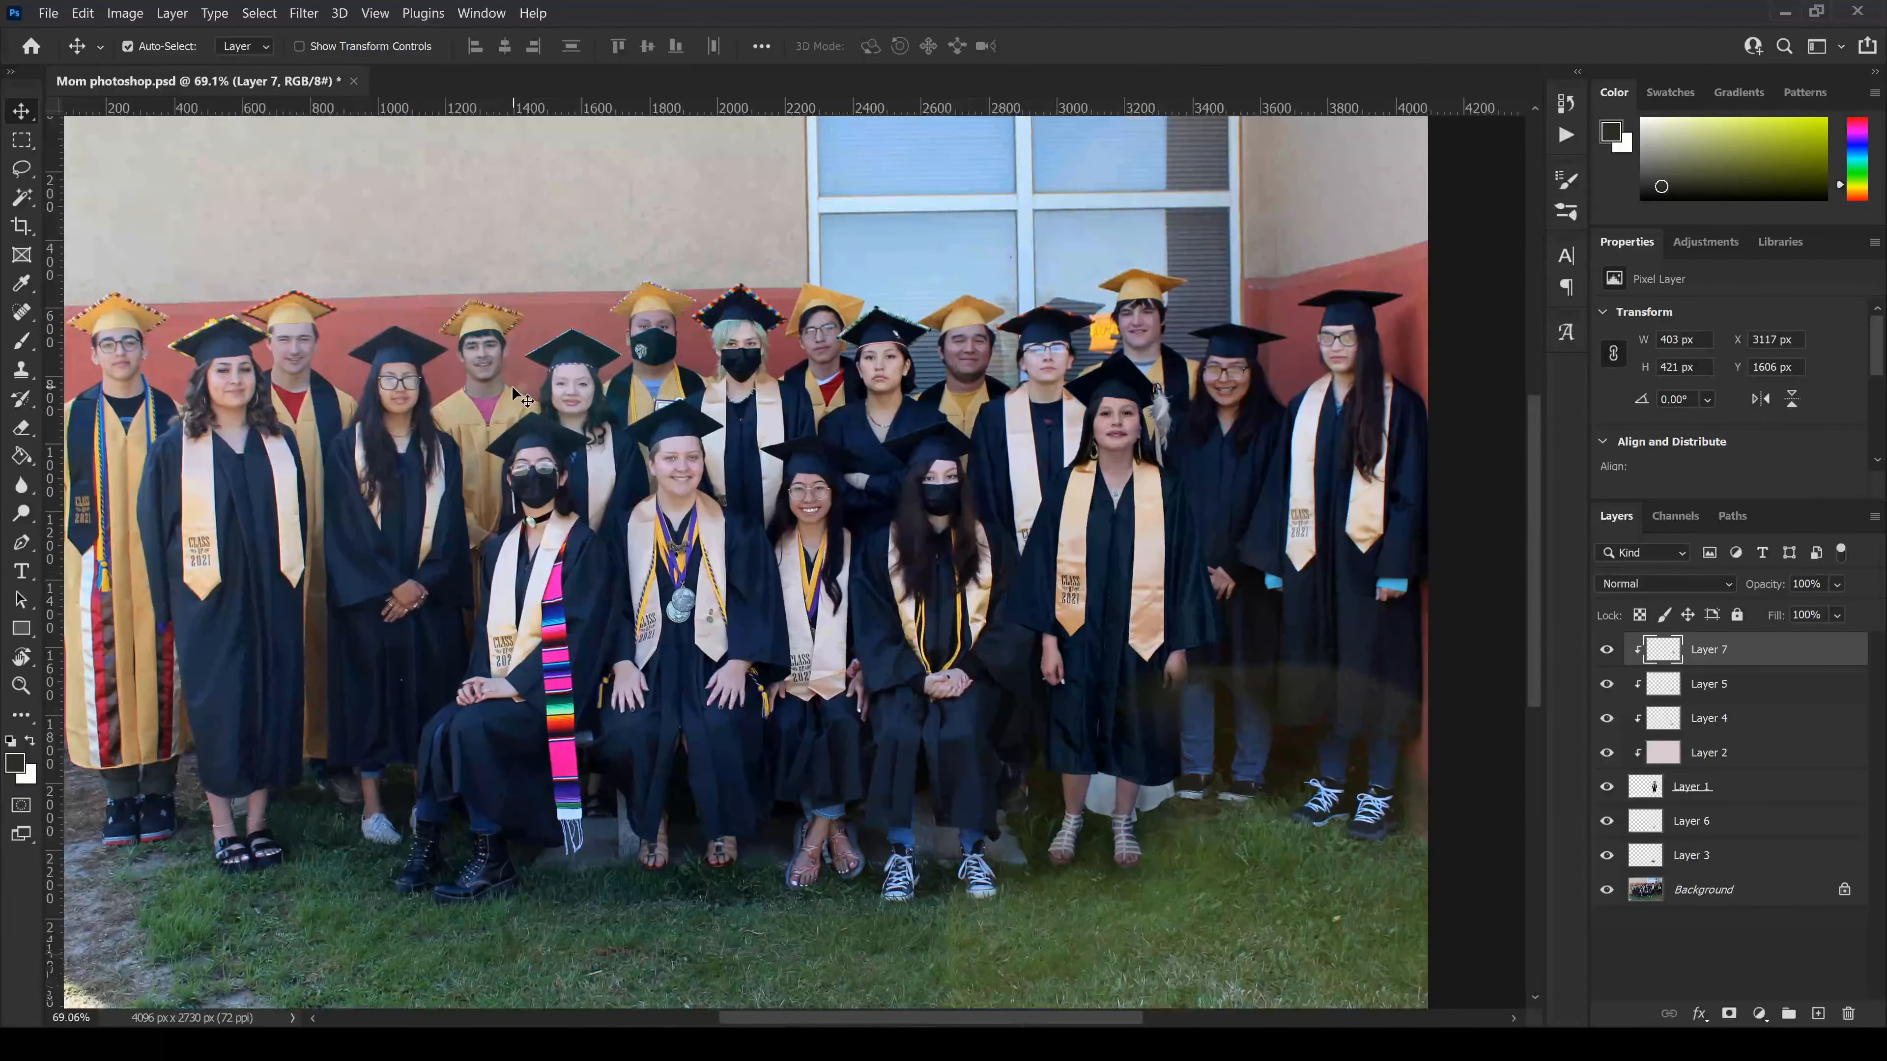
pyautogui.moveTo(570, 109); pyautogui.dragTo(613, 358)
pyautogui.click(771, 704)
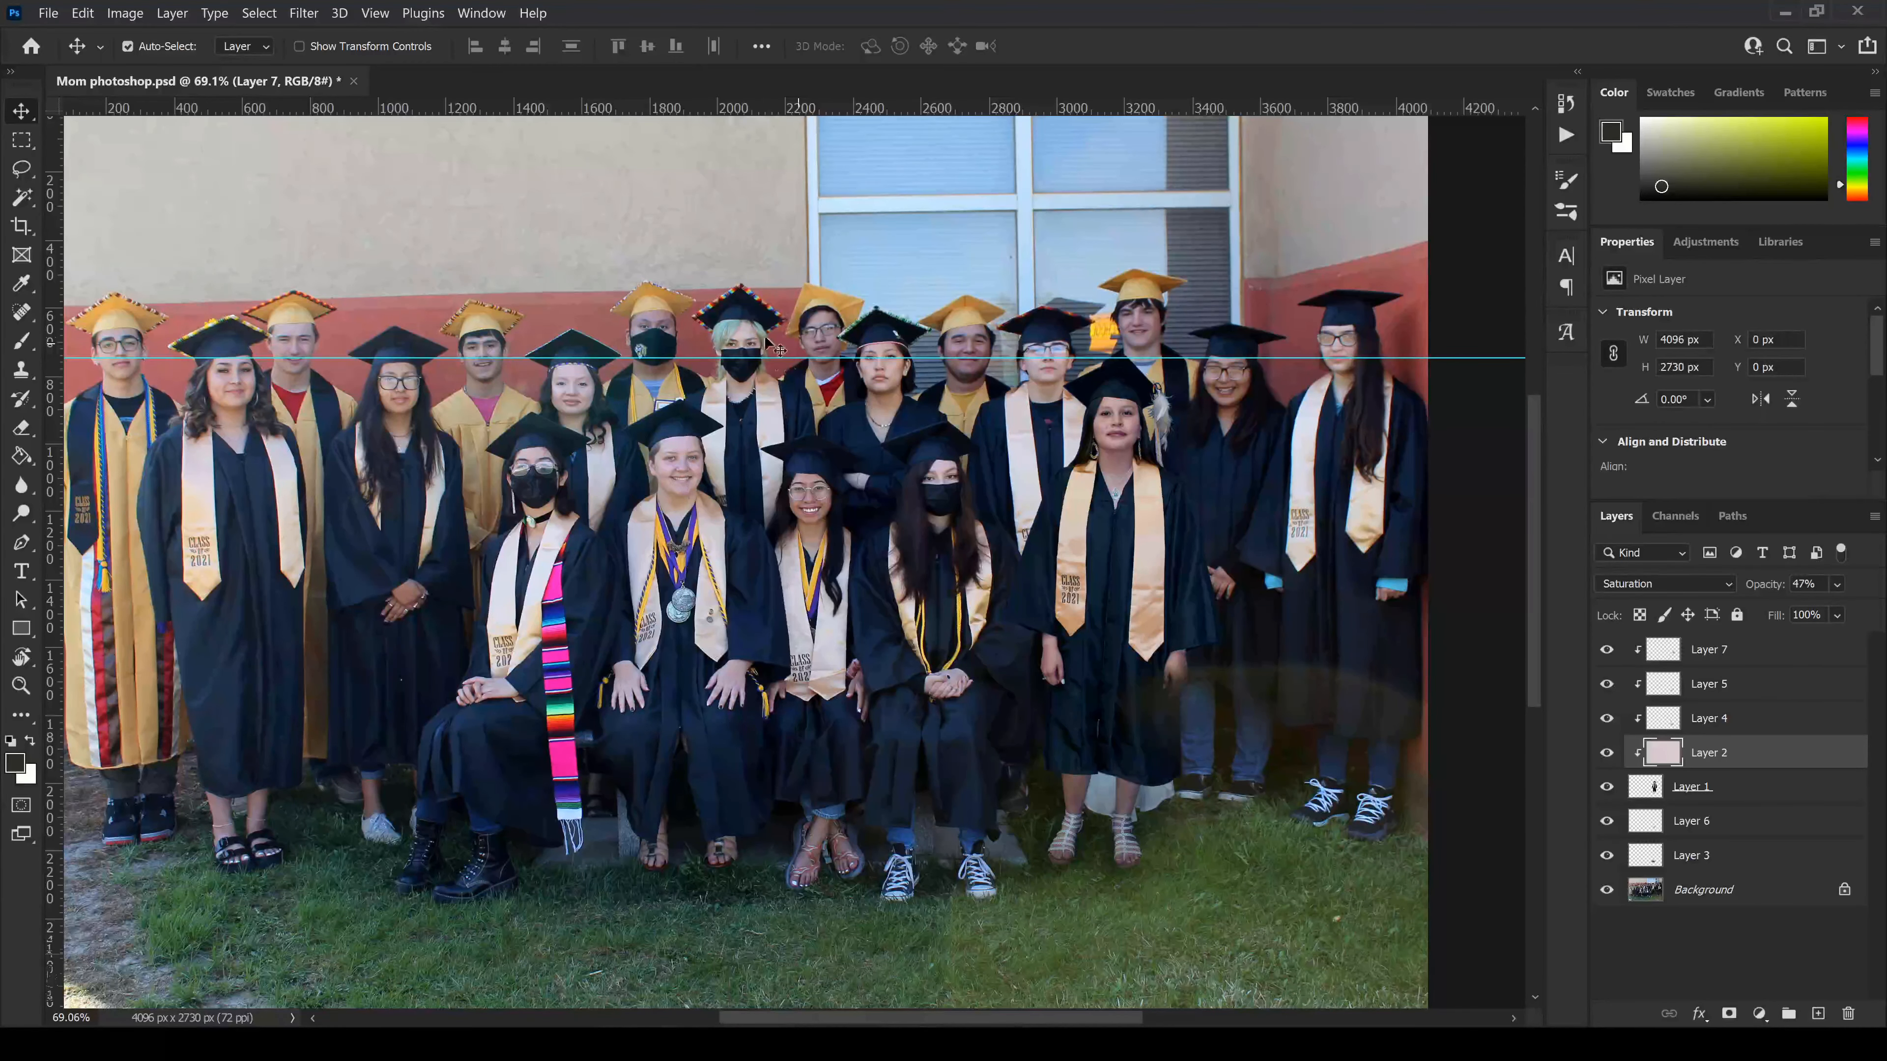
pyautogui.moveTo(699, 110); pyautogui.dragTo(771, 844)
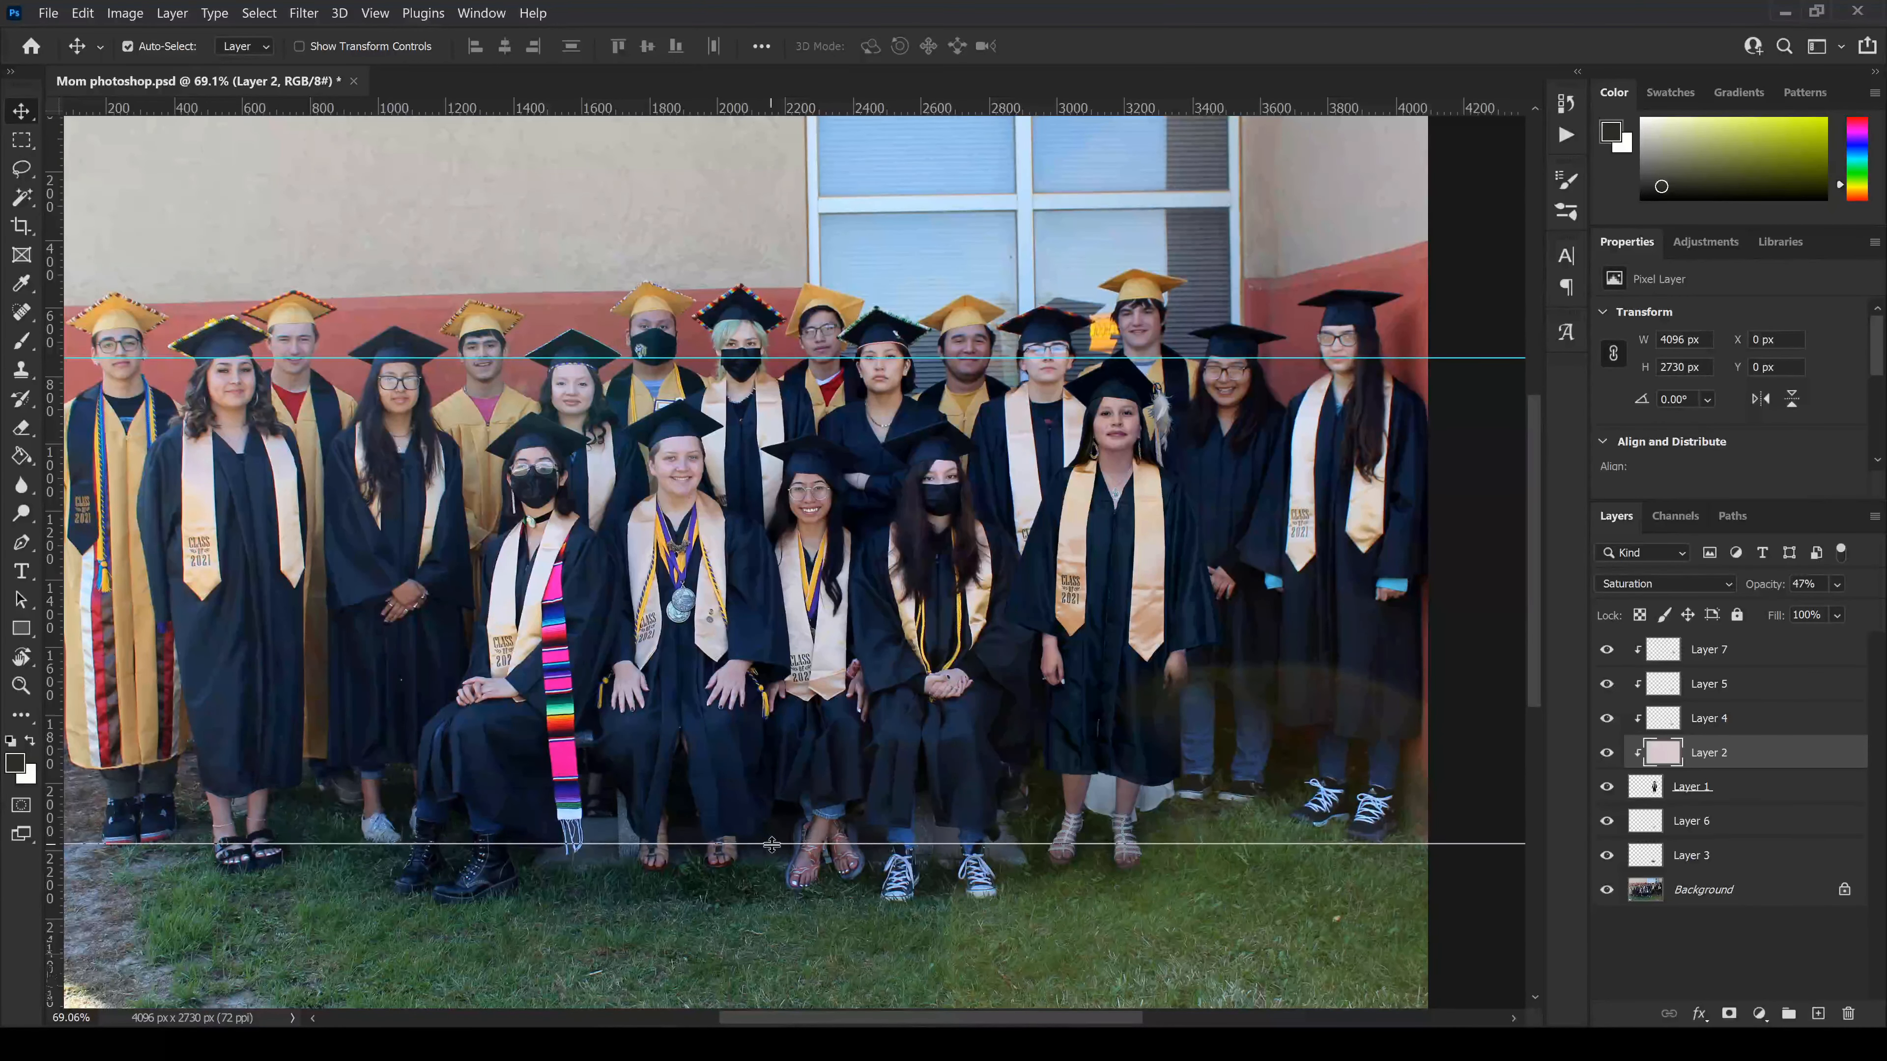
# - Scale the cutout and its clipped layers, Layer 1 through Layer 7, to 103.23% and rotate them by -0.84°
pyautogui.click(1733, 786)
pyautogui.keyDown('shift'); pyautogui.click(1731, 649); pyautogui.keyUp('shift')
pyautogui.hotkey('ctrl', 't')
pyautogui.scroll(-3, 971, 332)
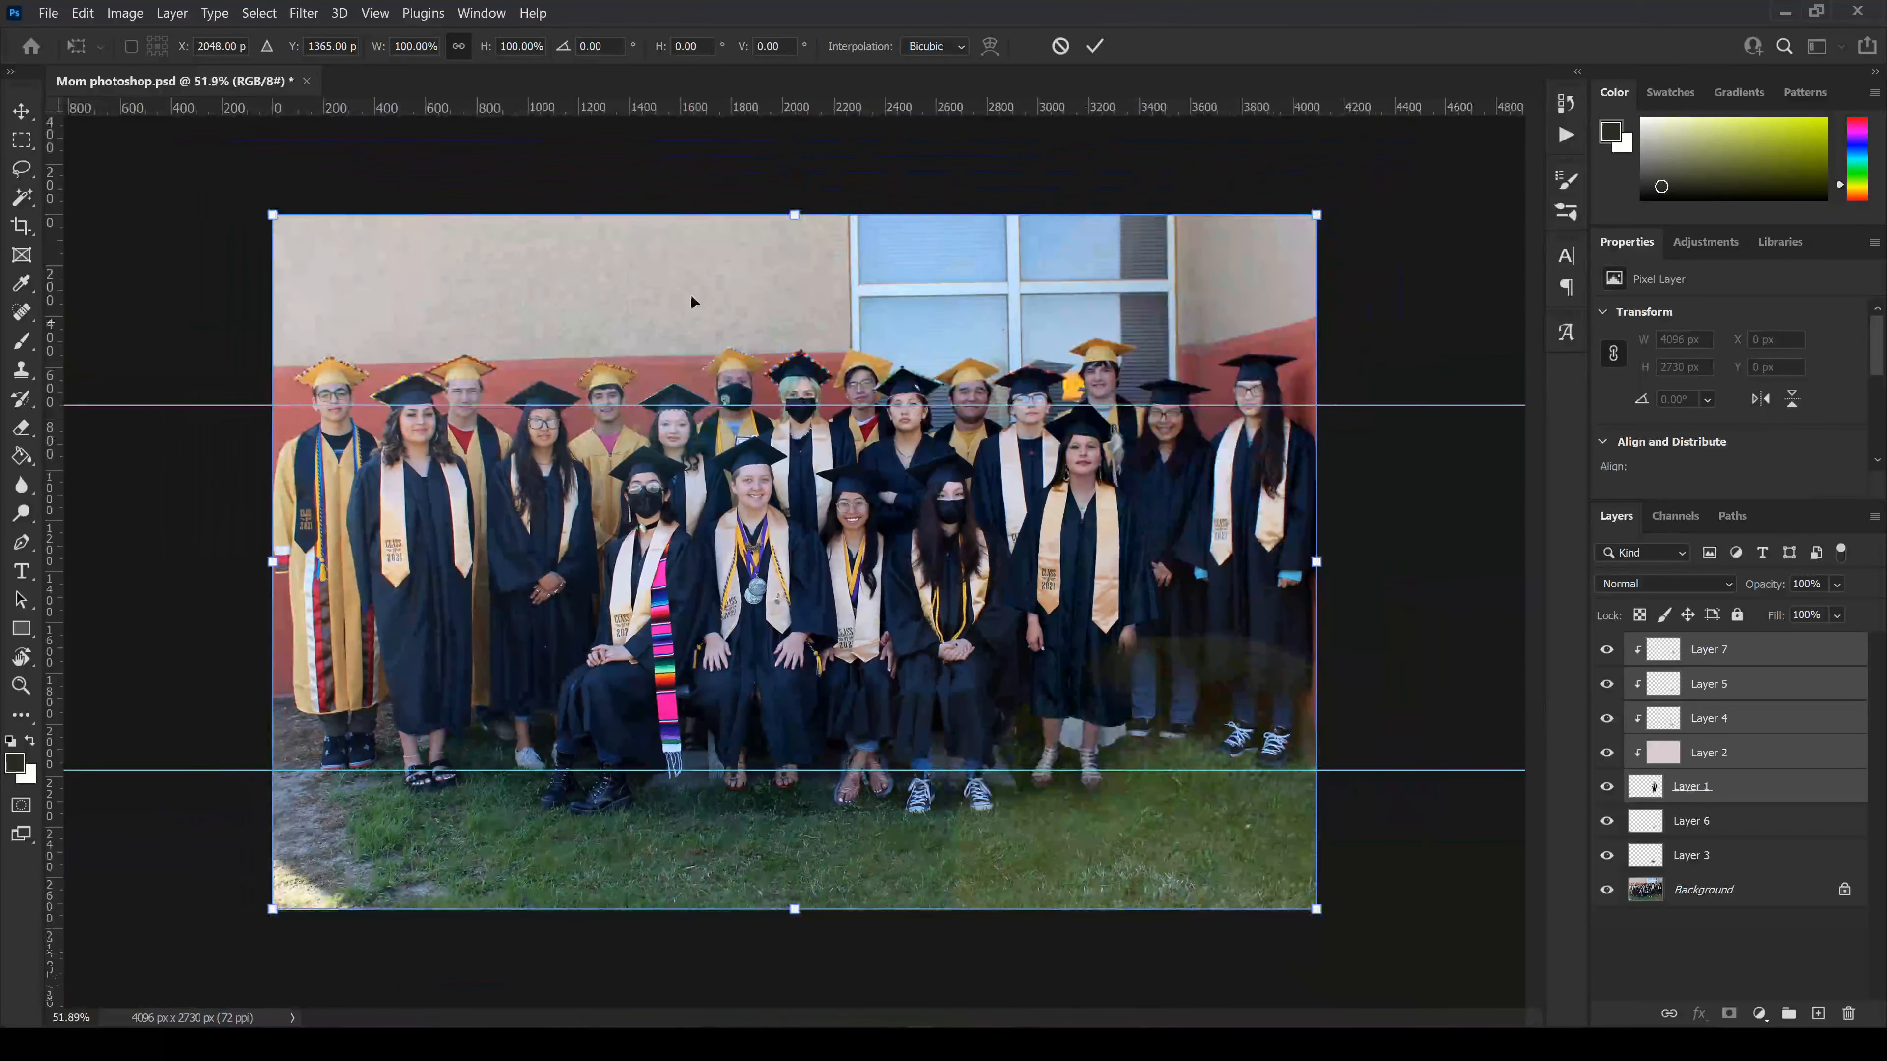
pyautogui.moveTo(271, 213); pyautogui.dragTo(243, 180)
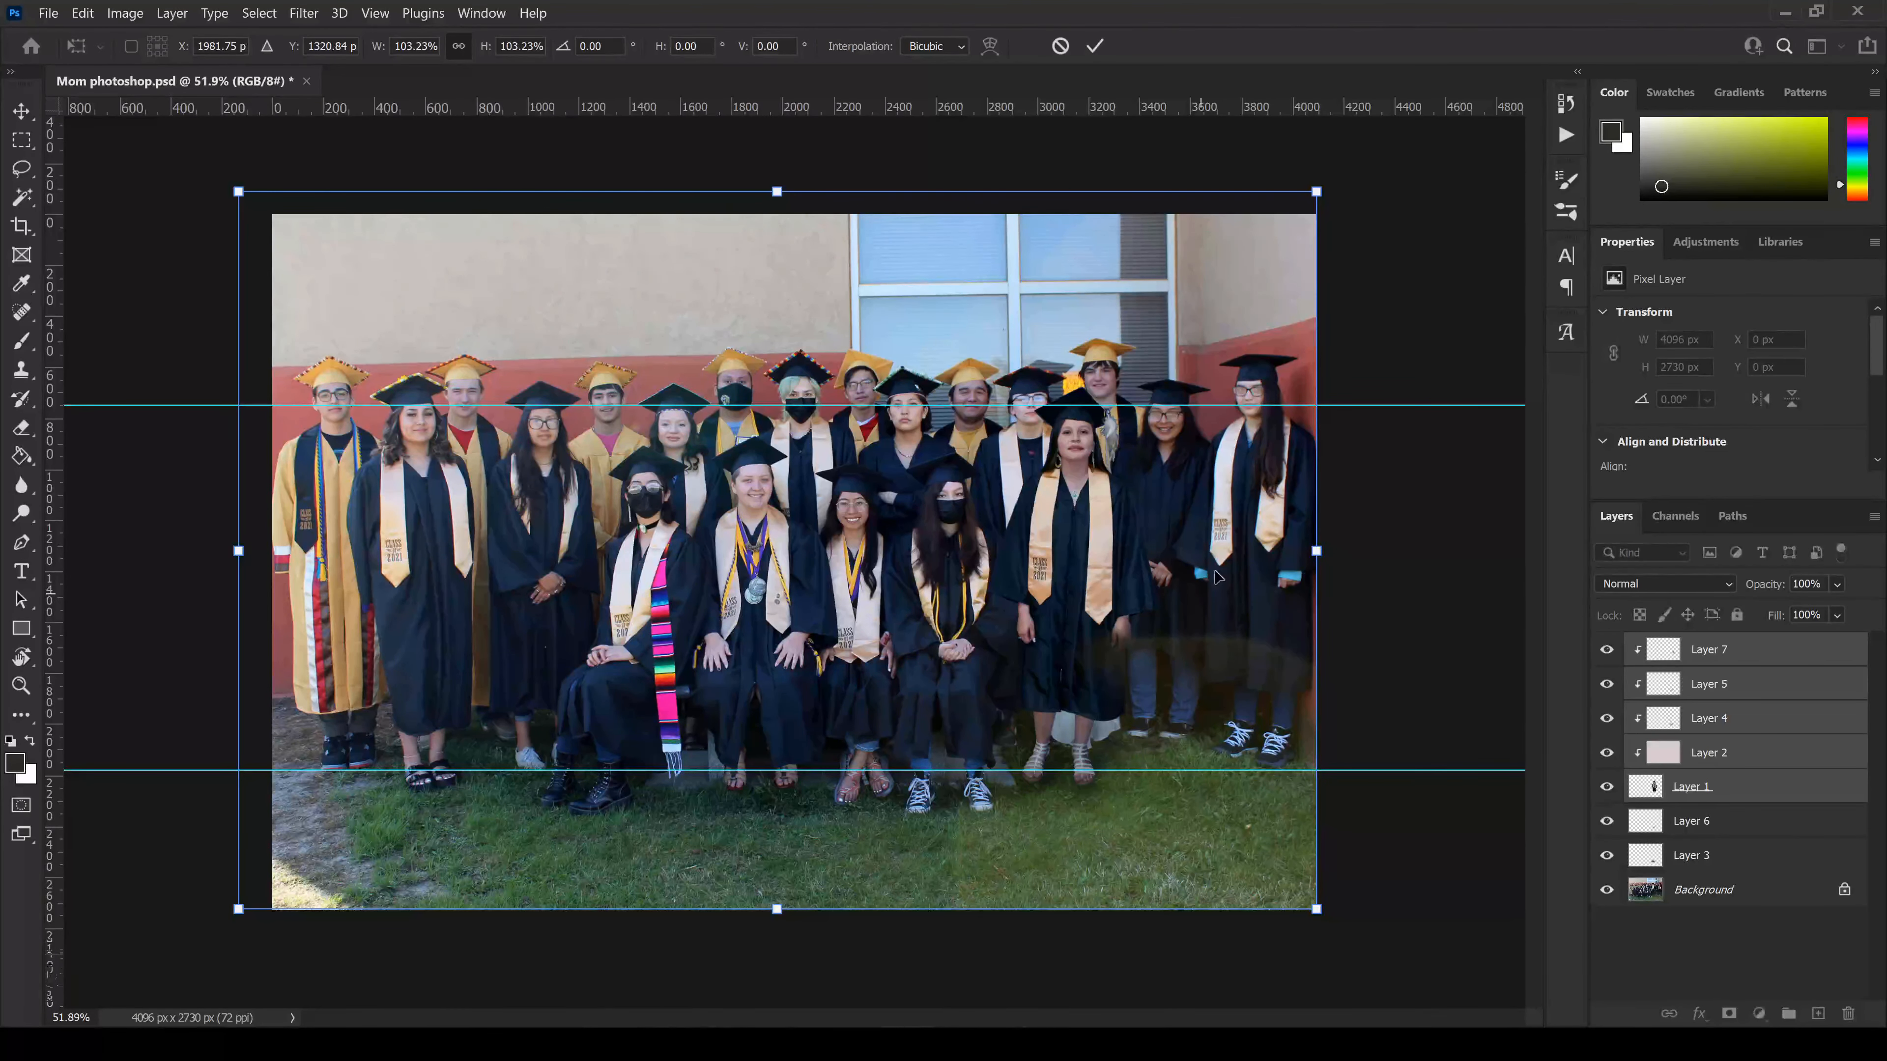
pyautogui.moveTo(1336, 181); pyautogui.dragTo(1331, 173)
pyautogui.moveTo(1160, 553); pyautogui.dragTo(1155, 562)
pyautogui.press('Return')
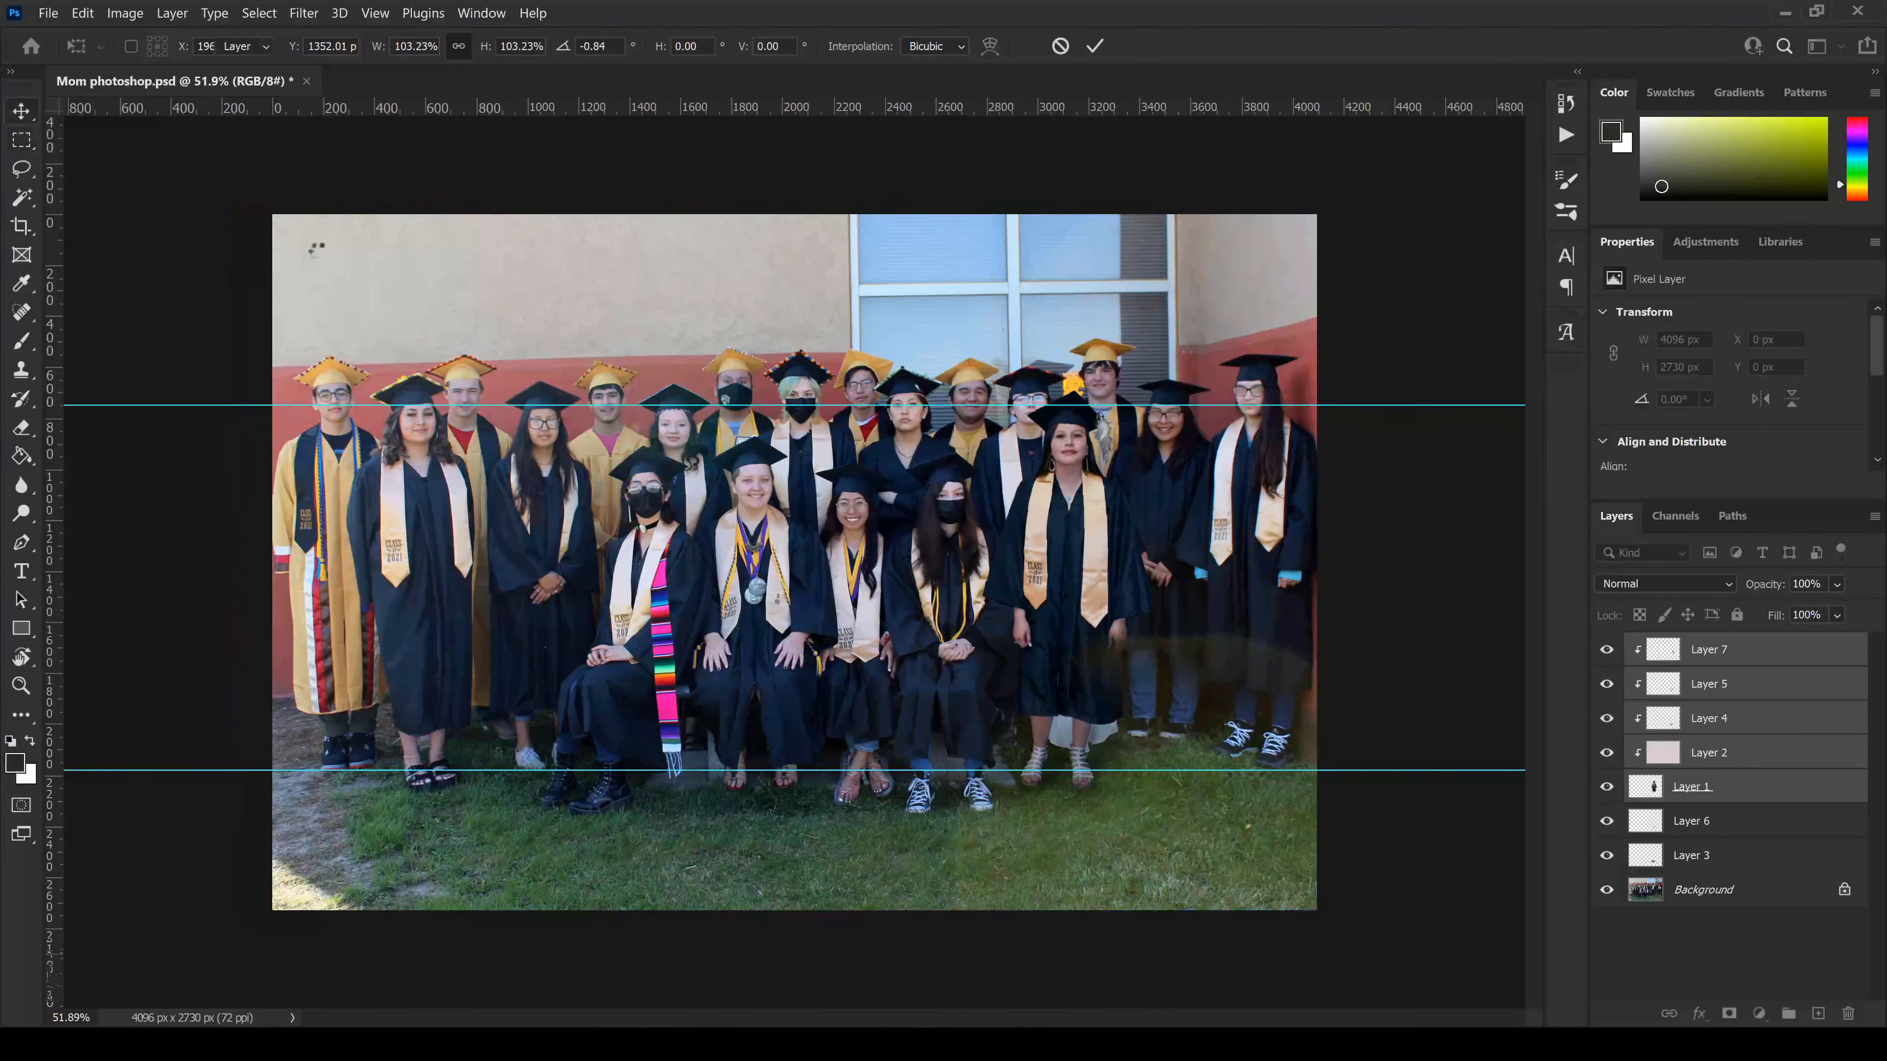
# - Shift the cutout and its clipped layers about 53 px right and 20 px down within the group
pyautogui.scroll(2, 1080, 521)
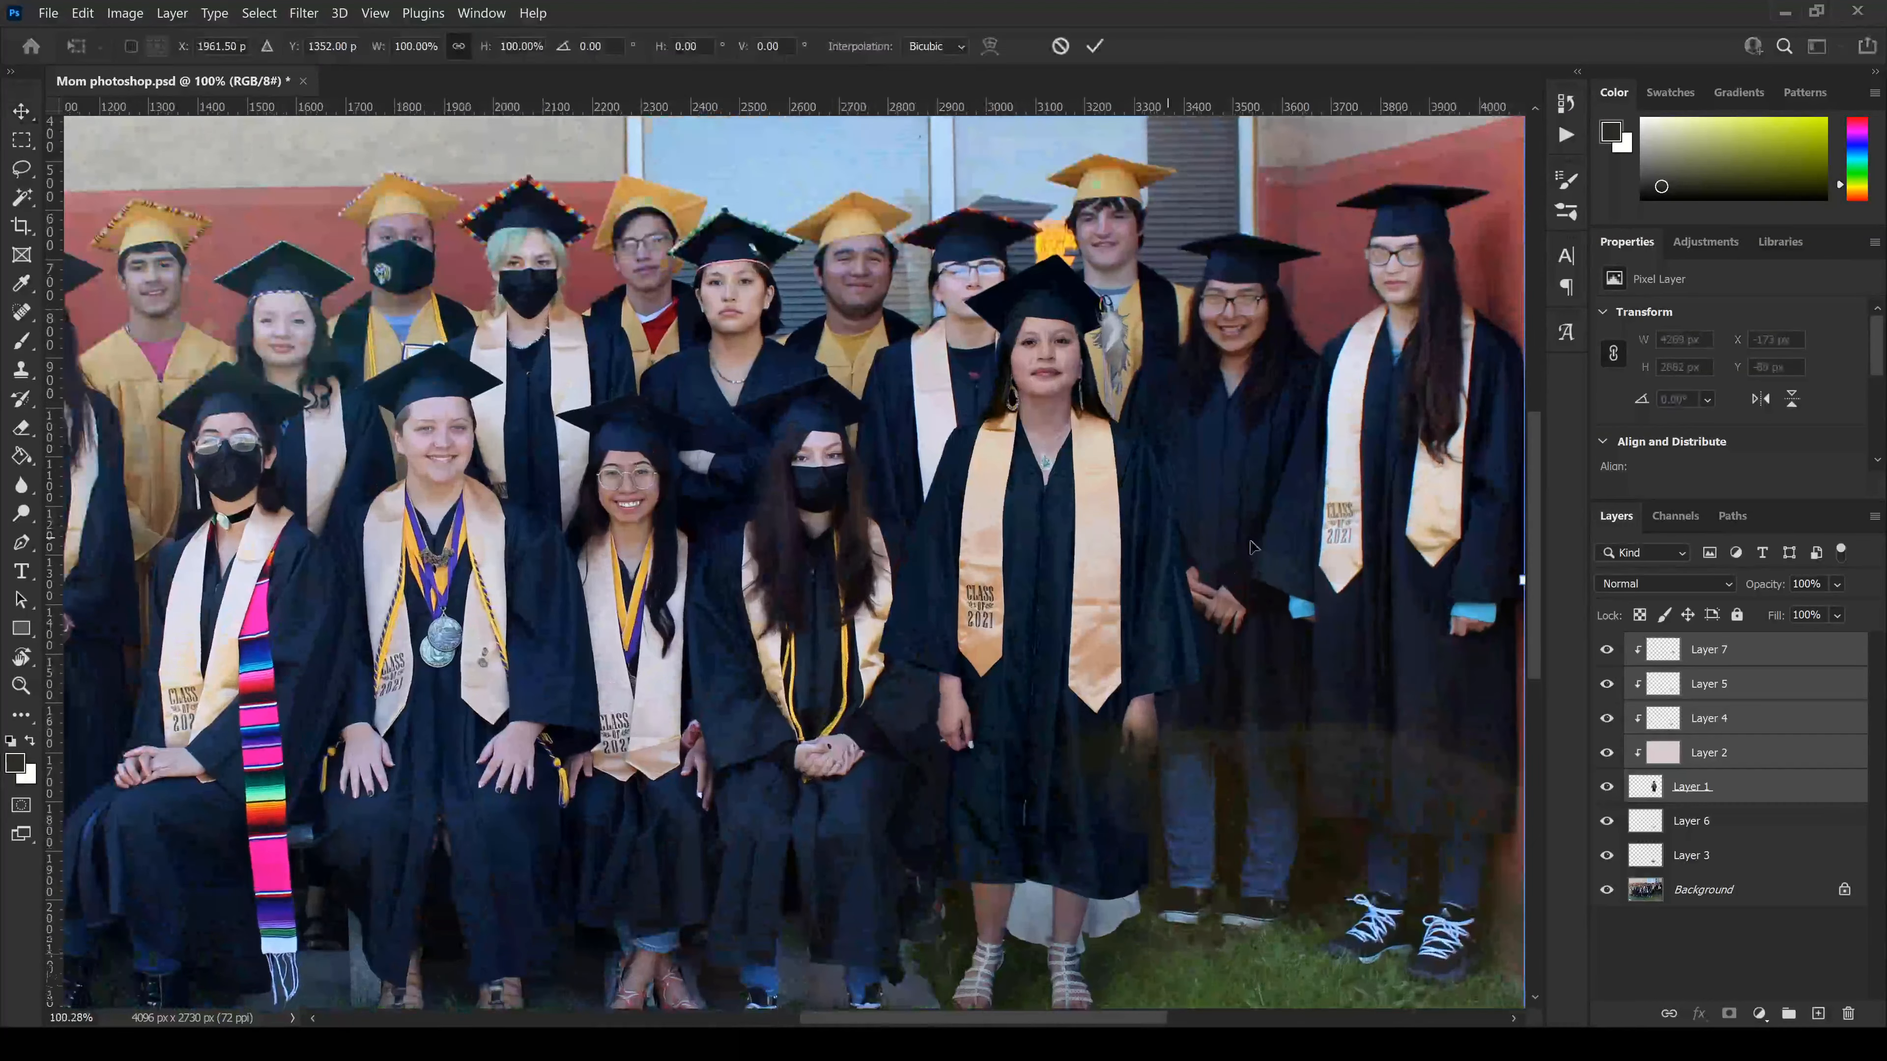
pyautogui.hotkey('ctrl', 't')
pyautogui.press('Right')
pyautogui.press('Right')
pyautogui.press('Right')
pyautogui.press('Right')
pyautogui.press('Right')
pyautogui.press('Right')
pyautogui.press('Right')
pyautogui.press('Right')
pyautogui.press('Down')
pyautogui.press('Down')
pyautogui.press('Down')
pyautogui.press('Down')
pyautogui.press('Down')
pyautogui.press('Down')
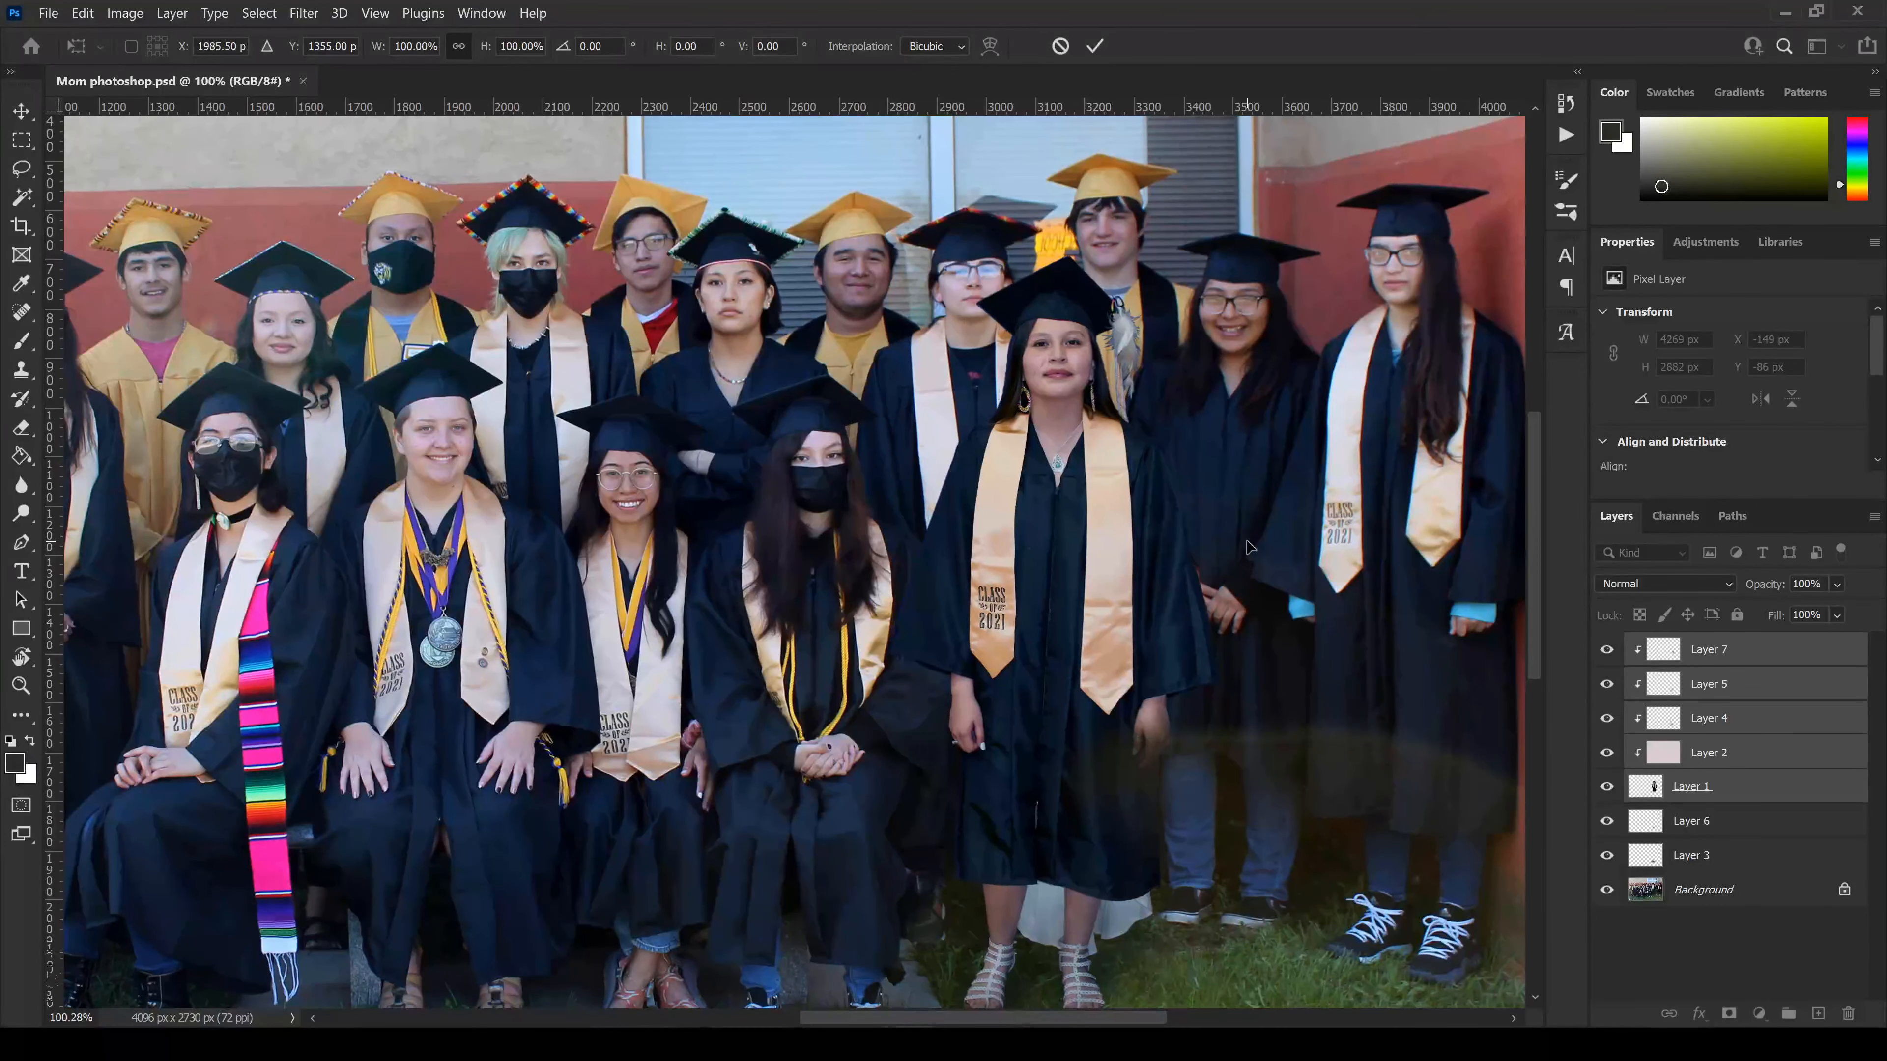
pyautogui.press('Down')
pyautogui.press('Down')
pyautogui.press('Down')
pyautogui.press('Down')
pyautogui.press('Down')
pyautogui.press('Down')
pyautogui.press('Down')
pyautogui.scroll(-2, 1247, 541)
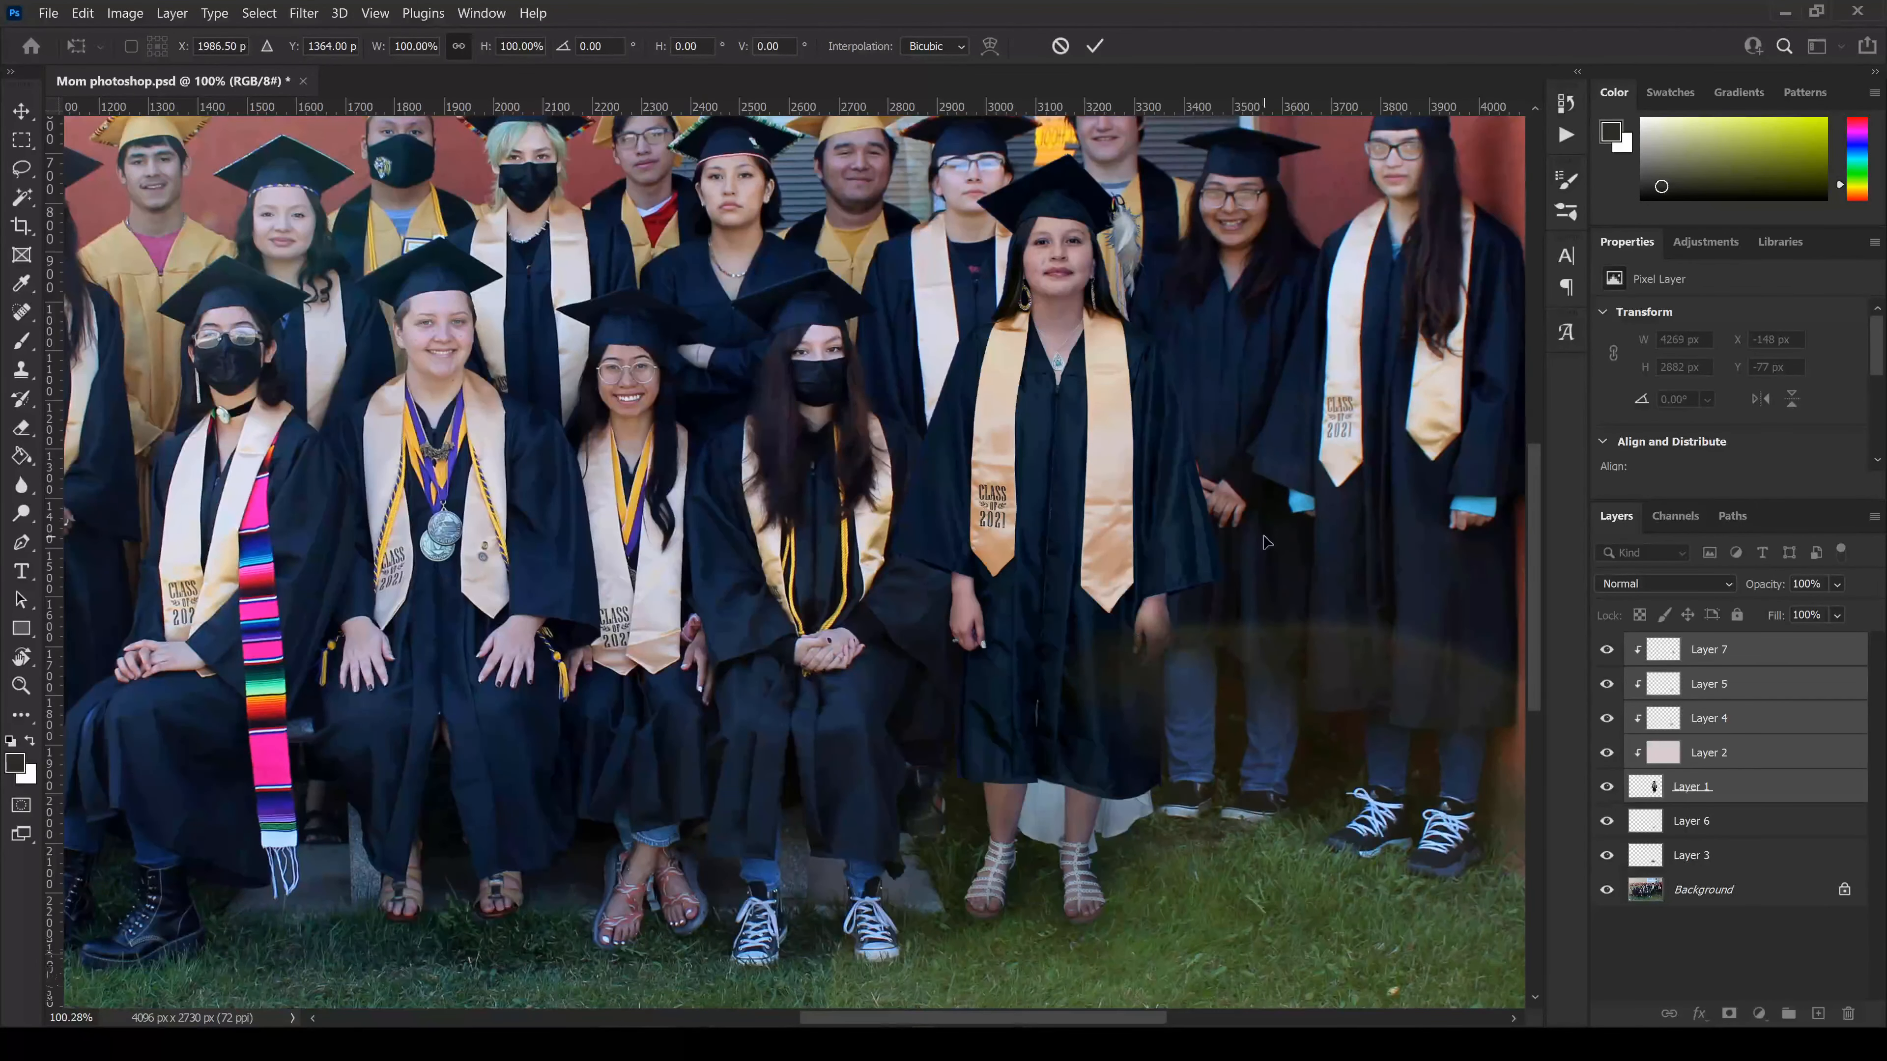
pyautogui.press('Down')
pyautogui.press('Down')
pyautogui.press('Down')
pyautogui.press('Down')
pyautogui.press('Down')
pyautogui.press('Down')
pyautogui.press('Down')
pyautogui.press('Down')
pyautogui.press('Down')
pyautogui.press('Down')
pyautogui.press('Down')
pyautogui.press('Down')
pyautogui.press('Down')
pyautogui.press('Down')
pyautogui.press('Right')
pyautogui.press('Right')
pyautogui.press('Right')
pyautogui.press('Right')
pyautogui.press('Right')
pyautogui.press('Right')
pyautogui.press('Right')
pyautogui.press('Right')
pyautogui.press('Right')
pyautogui.press('Right')
pyautogui.press('Right')
pyautogui.press('Right')
pyautogui.press('Right')
pyautogui.press('Right')
pyautogui.press('Right')
pyautogui.press('Right')
pyautogui.press('Right')
pyautogui.press('Right')
pyautogui.press('Right')
pyautogui.press('Right')
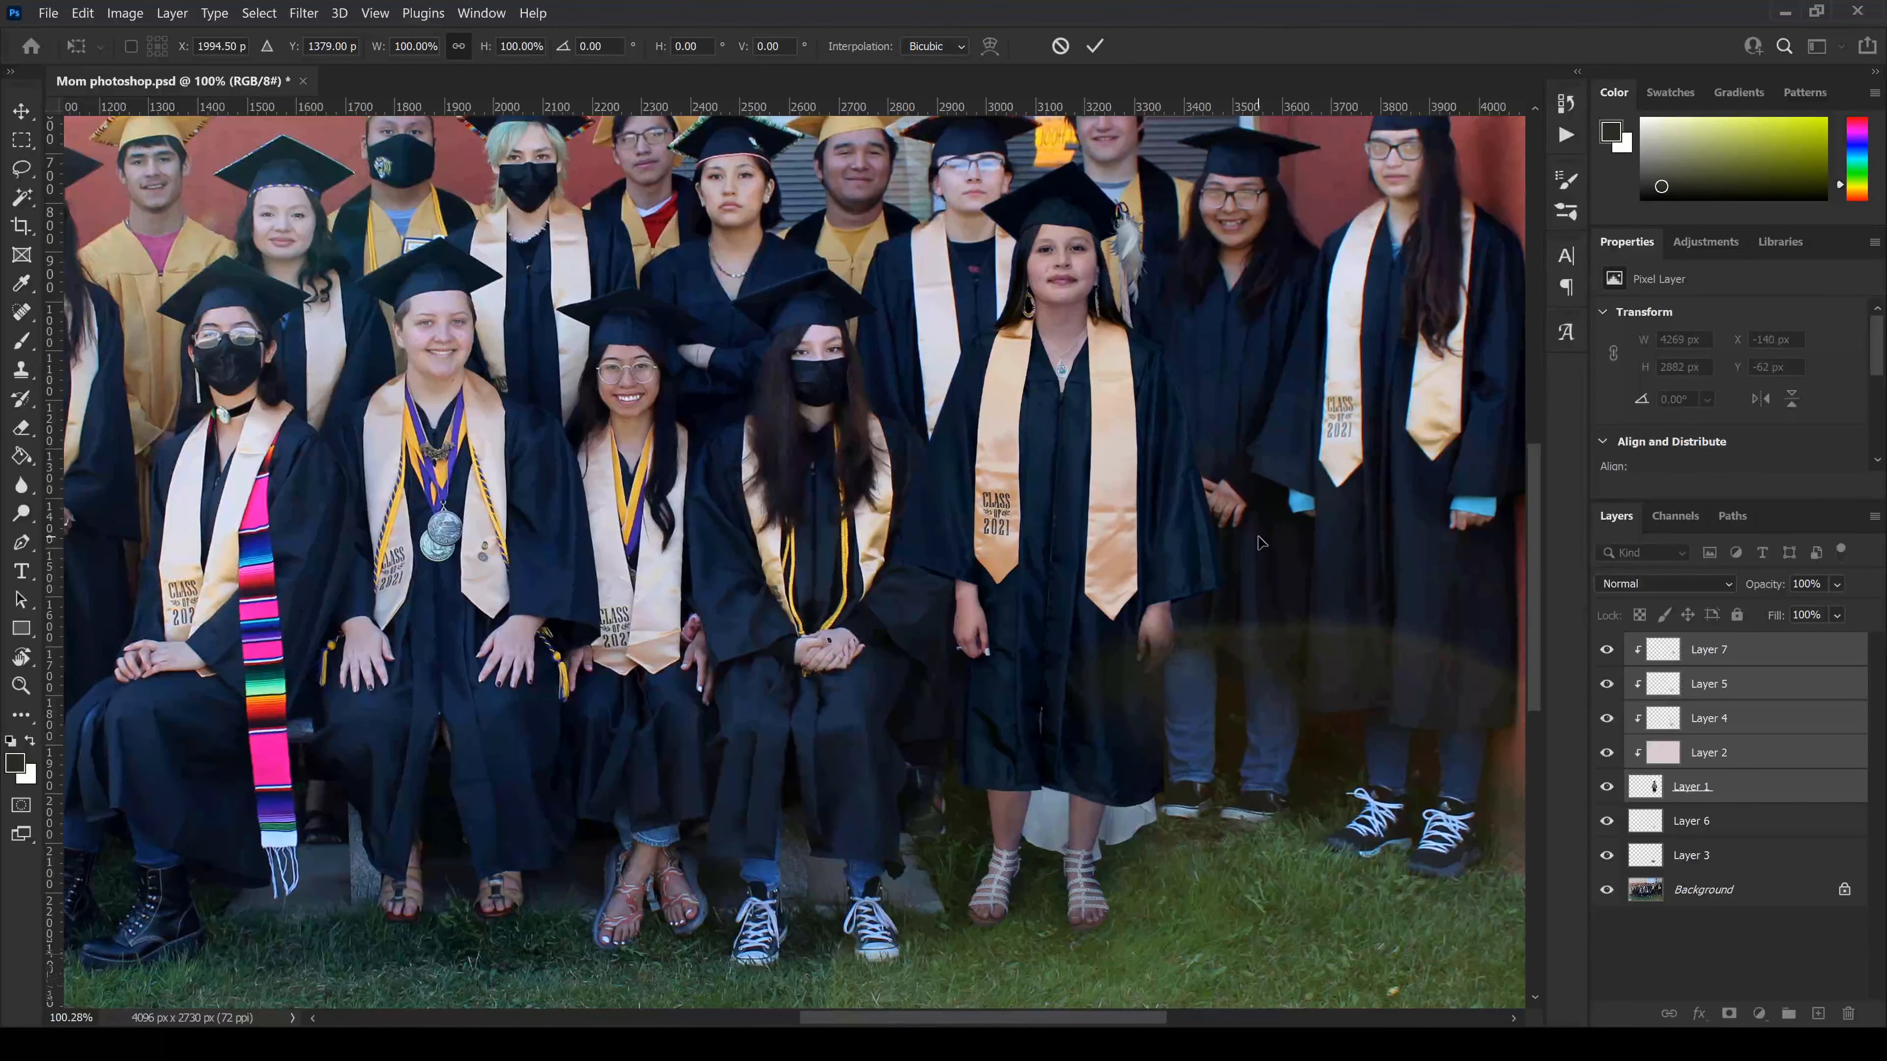
pyautogui.press('Right')
pyautogui.press('Right')
pyautogui.press('Right')
pyautogui.press('Right')
pyautogui.press('Right')
pyautogui.press('Right')
pyautogui.press('Up')
pyautogui.press('Up')
pyautogui.press('Up')
pyautogui.press('Up')
pyautogui.press('Up')
pyautogui.press('Up')
pyautogui.press('Up')
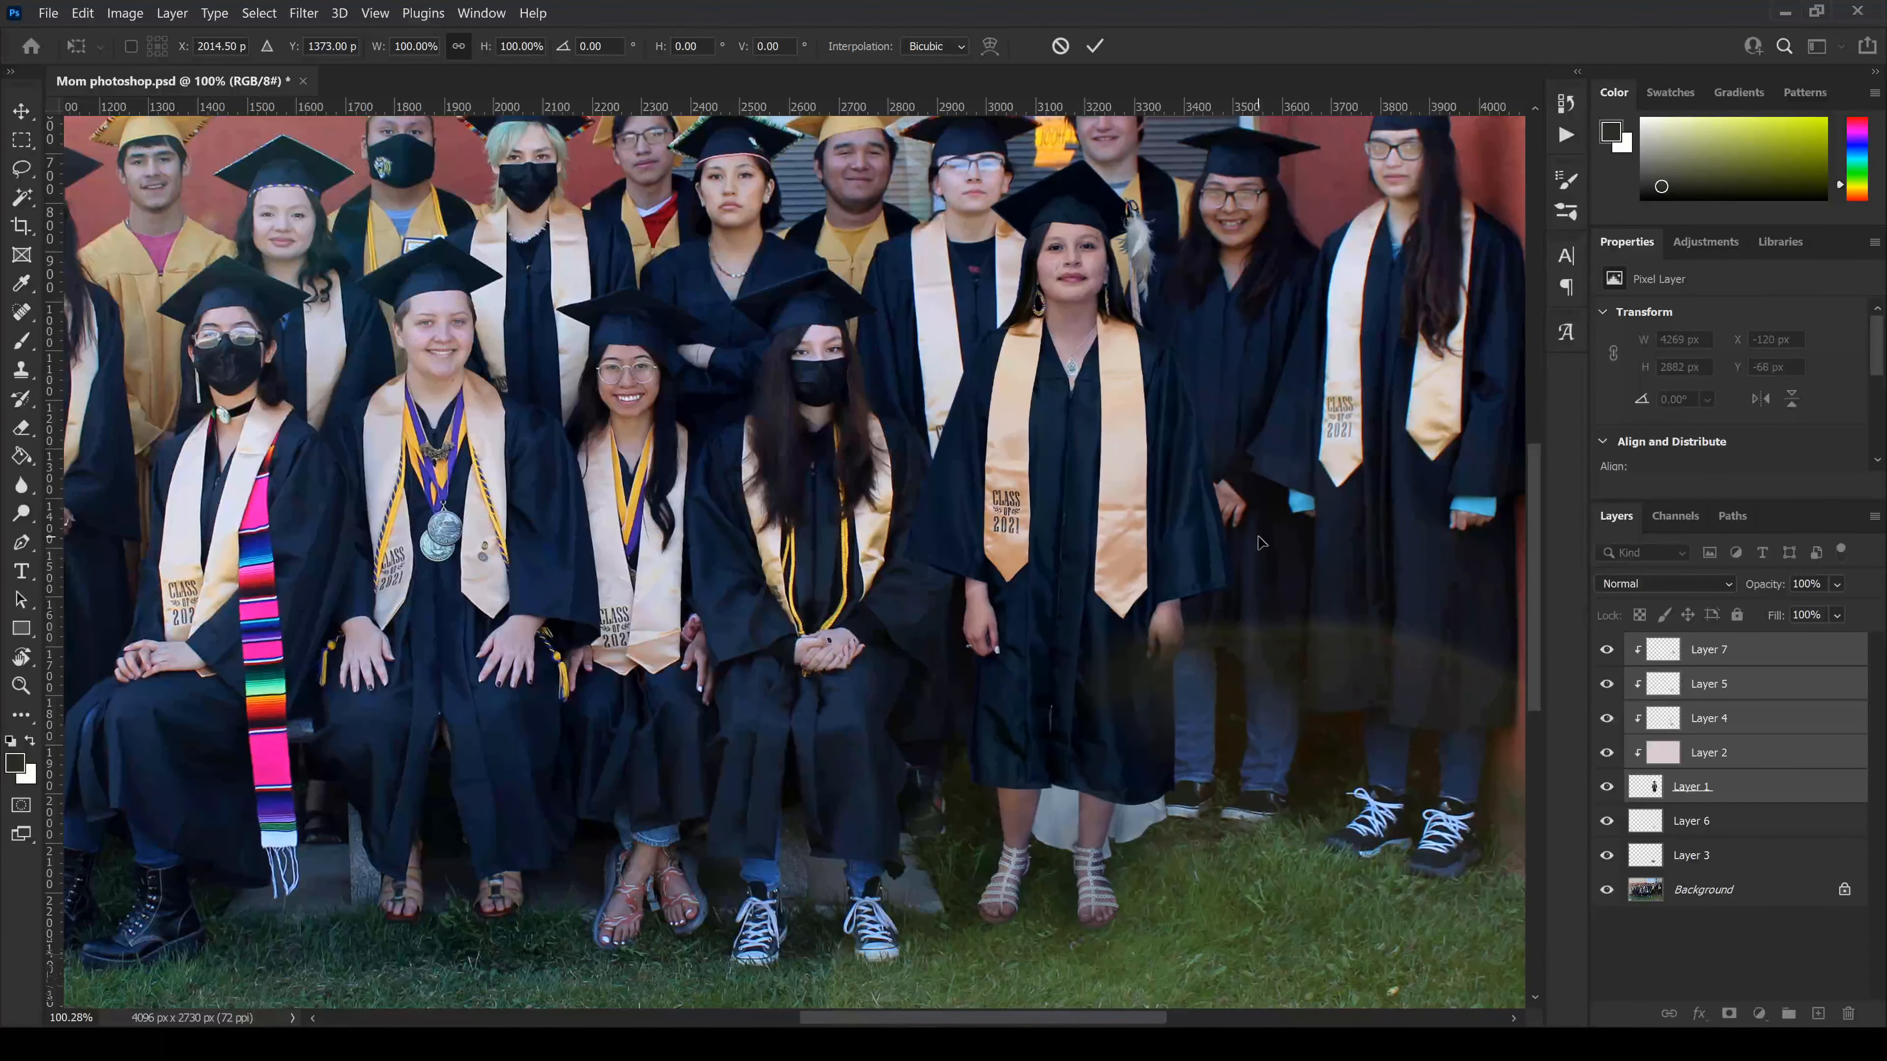
pyautogui.scroll(-6, 1255, 529)
pyautogui.press('Return')
pyautogui.scroll(-5, 1251, 506)
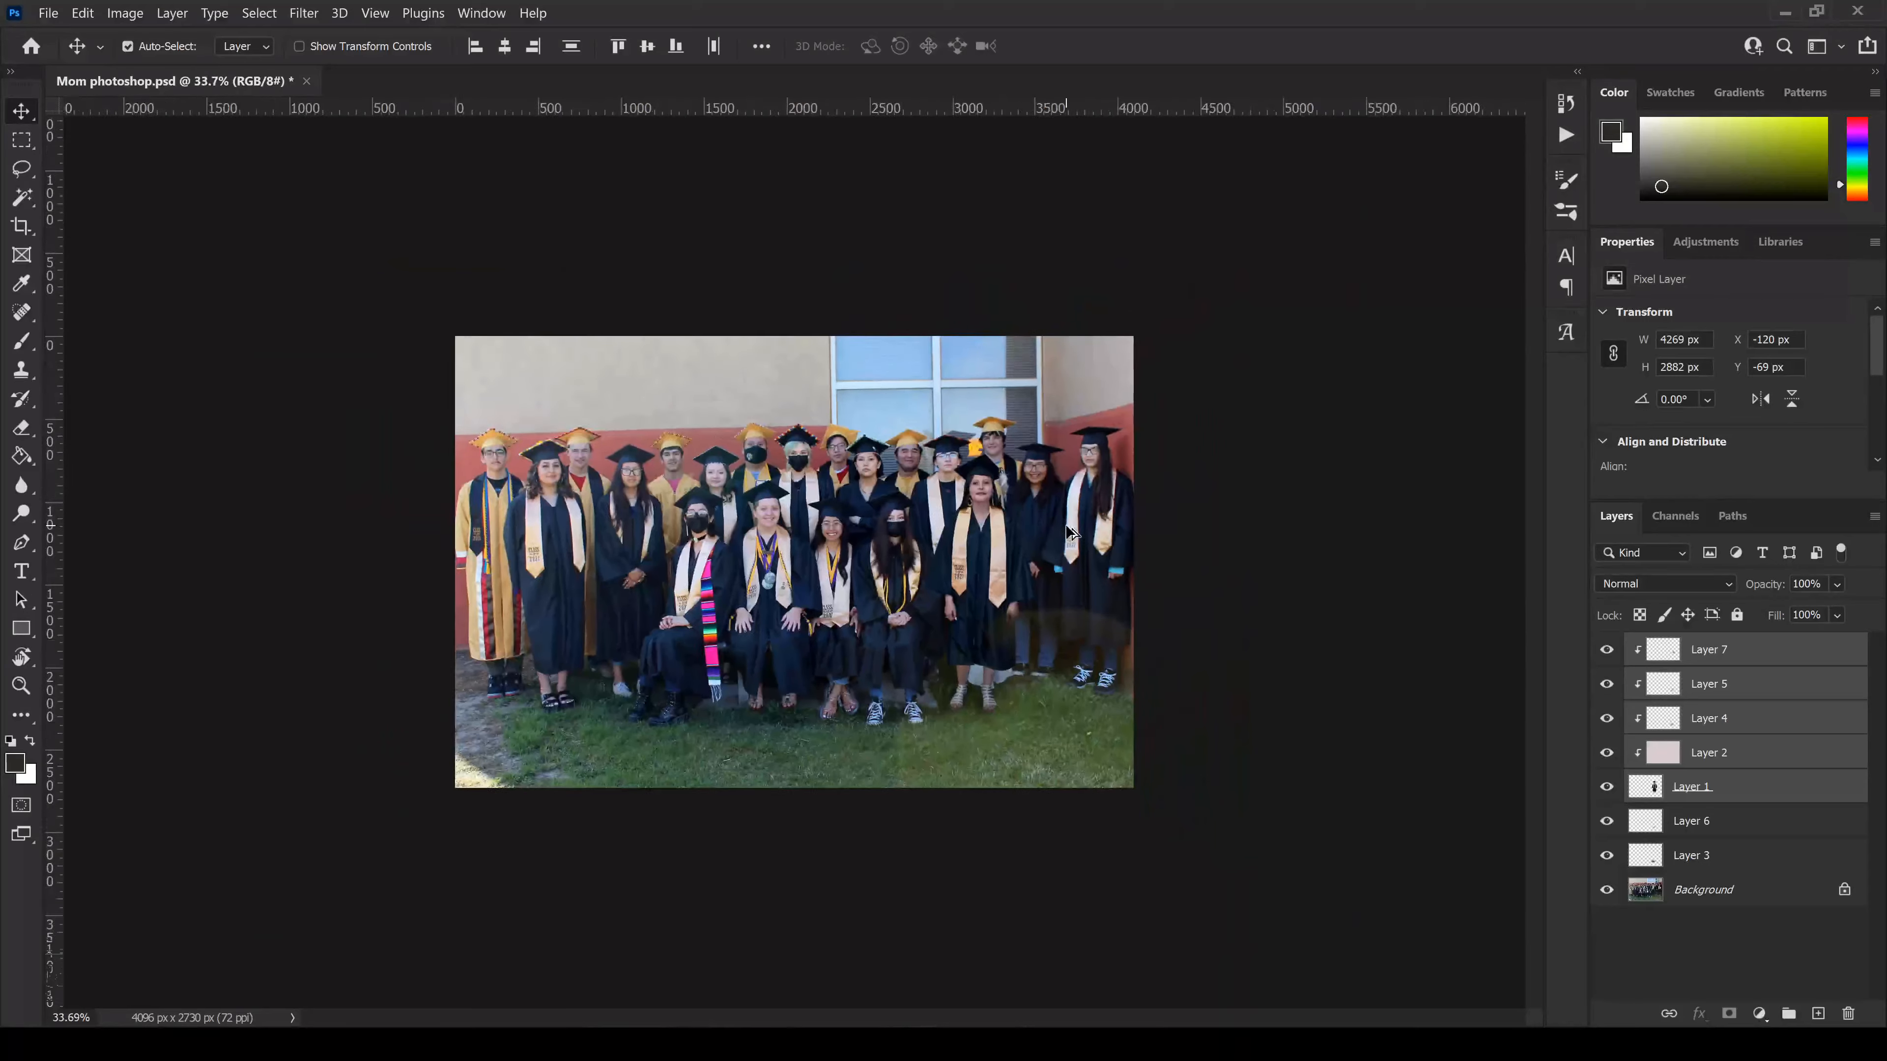
pyautogui.scroll(6, 1064, 525)
pyautogui.scroll(-2, 1228, 740)
pyautogui.scroll(2, 1115, 721)
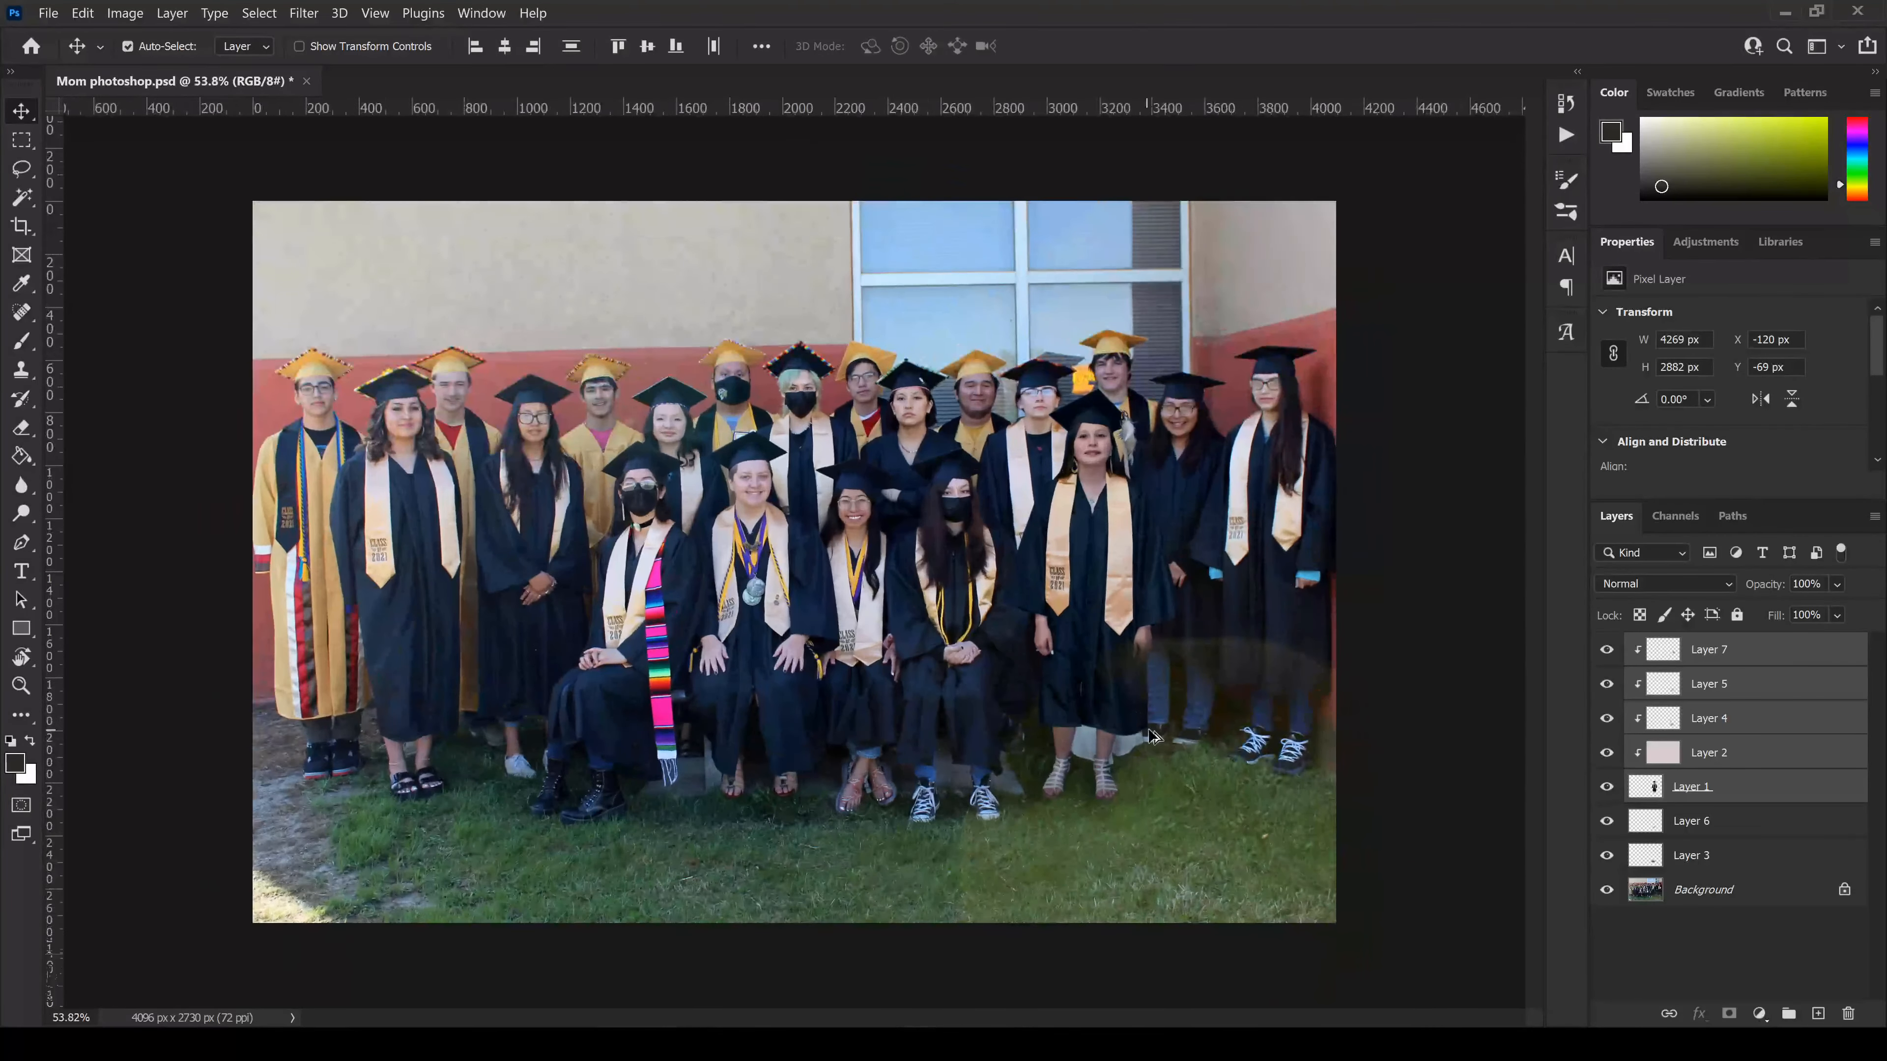
# - Unlock the background layer and place a duplicate of it at the top of the layer stack
pyautogui.click(1699, 663)
pyautogui.click(1848, 891)
pyautogui.moveTo(1773, 897); pyautogui.dragTo(1746, 643)
# - Compare the picture before and after using the original's copy on top, and leave that copy hidden
pyautogui.scroll(-5, 1449, 639)
pyautogui.click(1606, 655)
pyautogui.click(1606, 655)
pyautogui.click(1606, 655)
pyautogui.click(1606, 656)
pyautogui.scroll(10, 1282, 818)
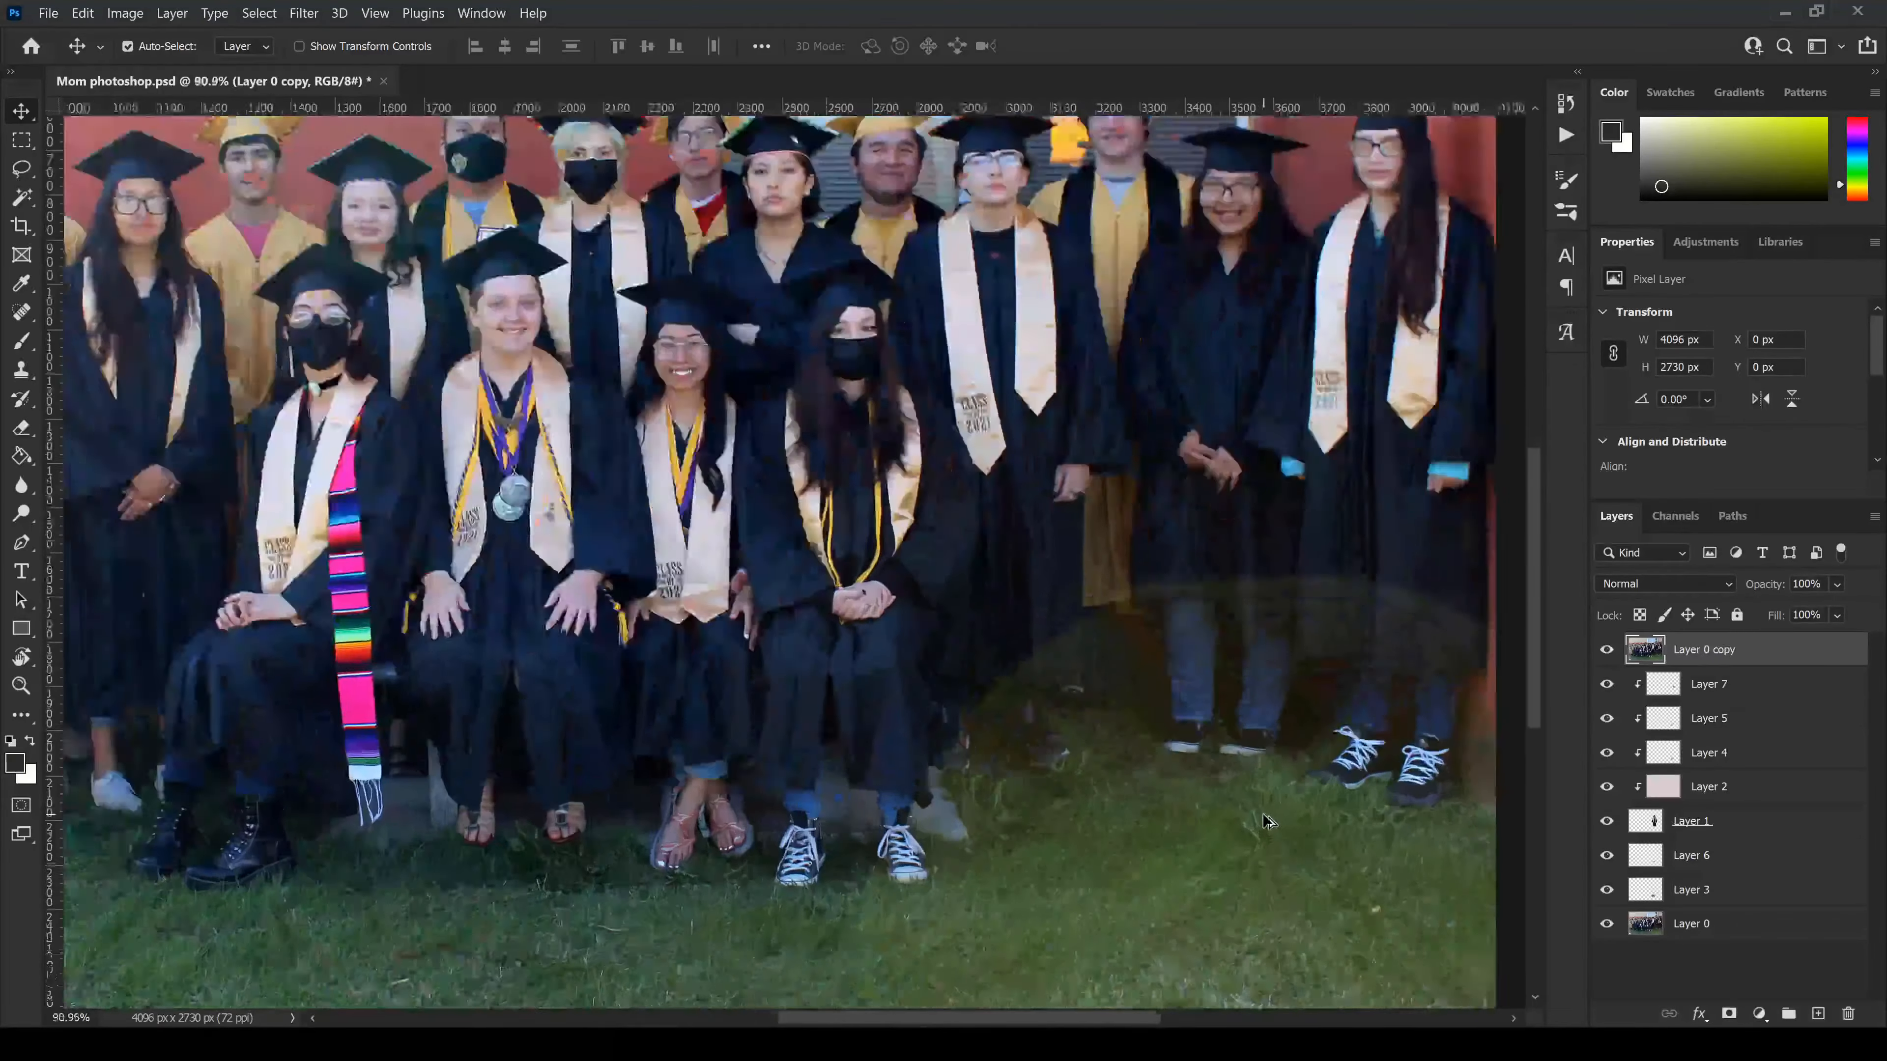
pyautogui.moveTo(1264, 821); pyautogui.dragTo(1249, 639)
pyautogui.click(1606, 654)
# - On Layer 7, sample the dark shaded background and paint more haze across the lower gown, white dress and legs with a larger brush
pyautogui.click(1668, 687)
pyautogui.click(1608, 690)
pyautogui.click(1606, 685)
pyautogui.scroll(2, 1337, 595)
pyautogui.press('b')
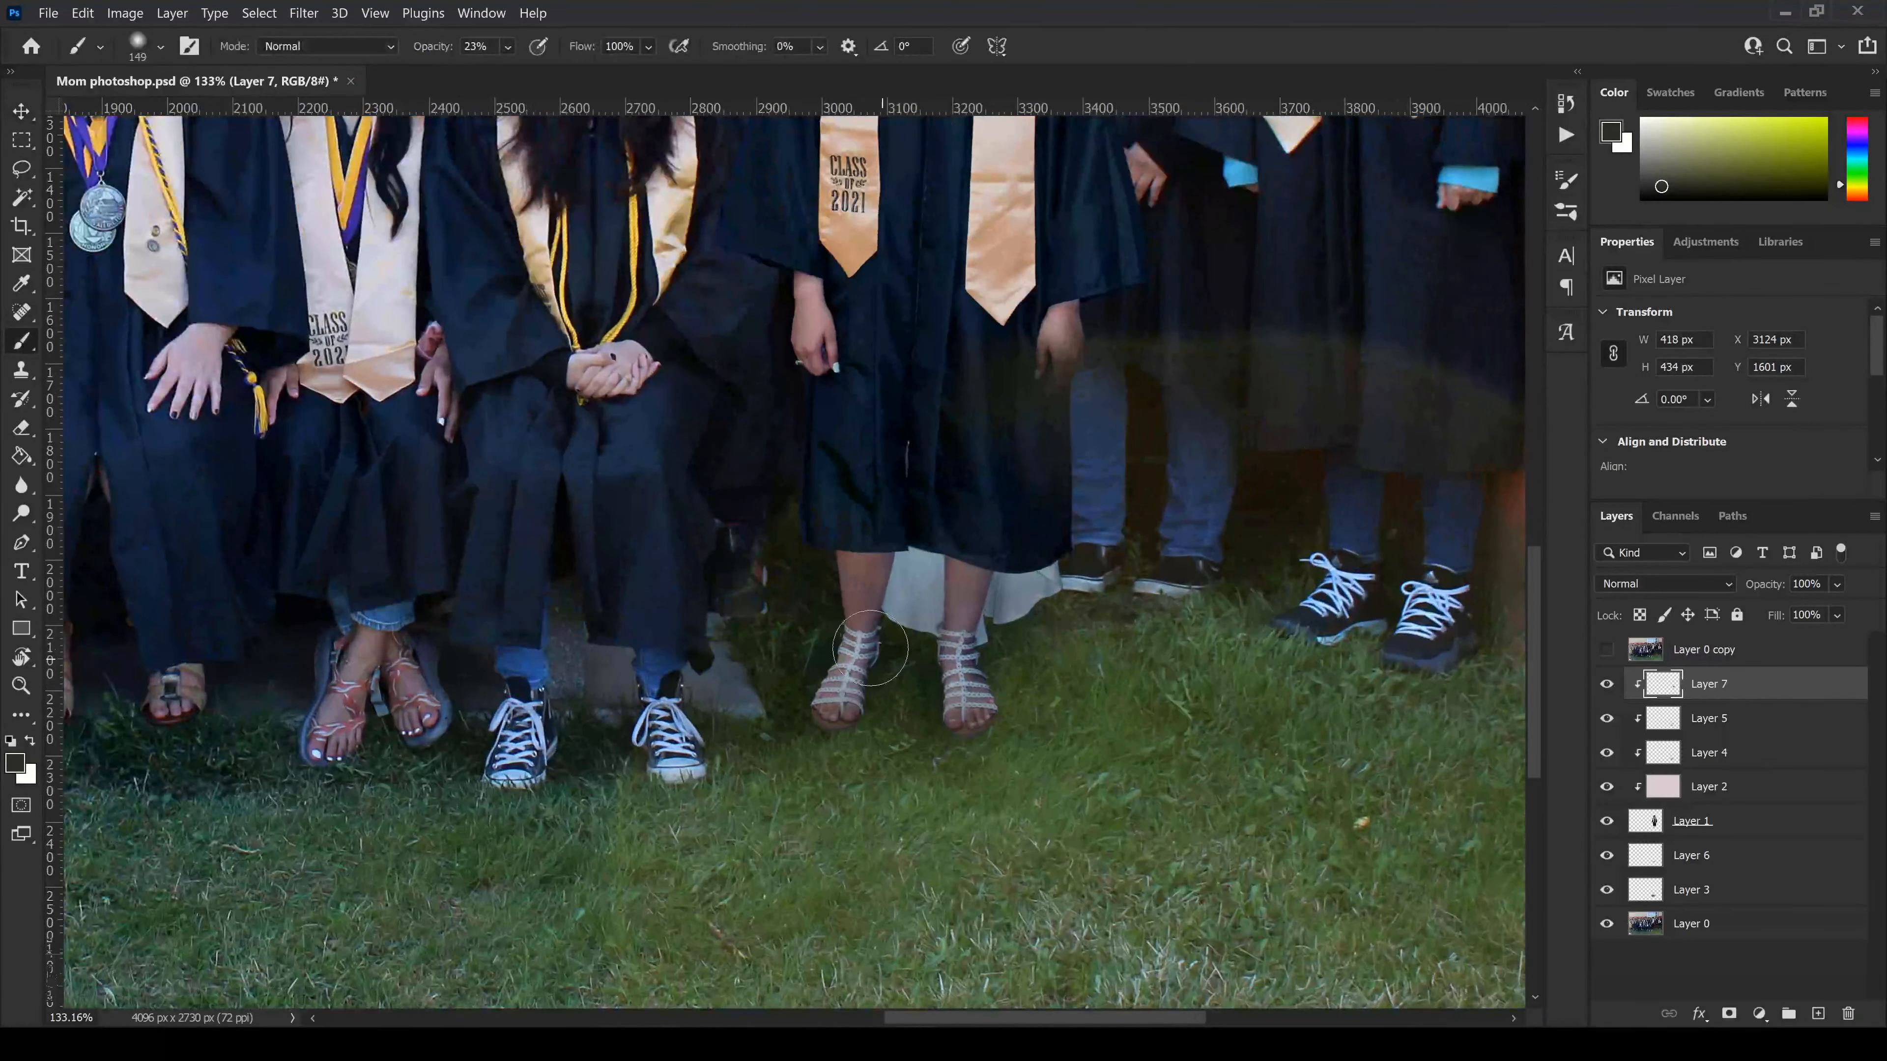
pyautogui.keyDown('alt'); pyautogui.click(791, 524); pyautogui.keyUp('alt')
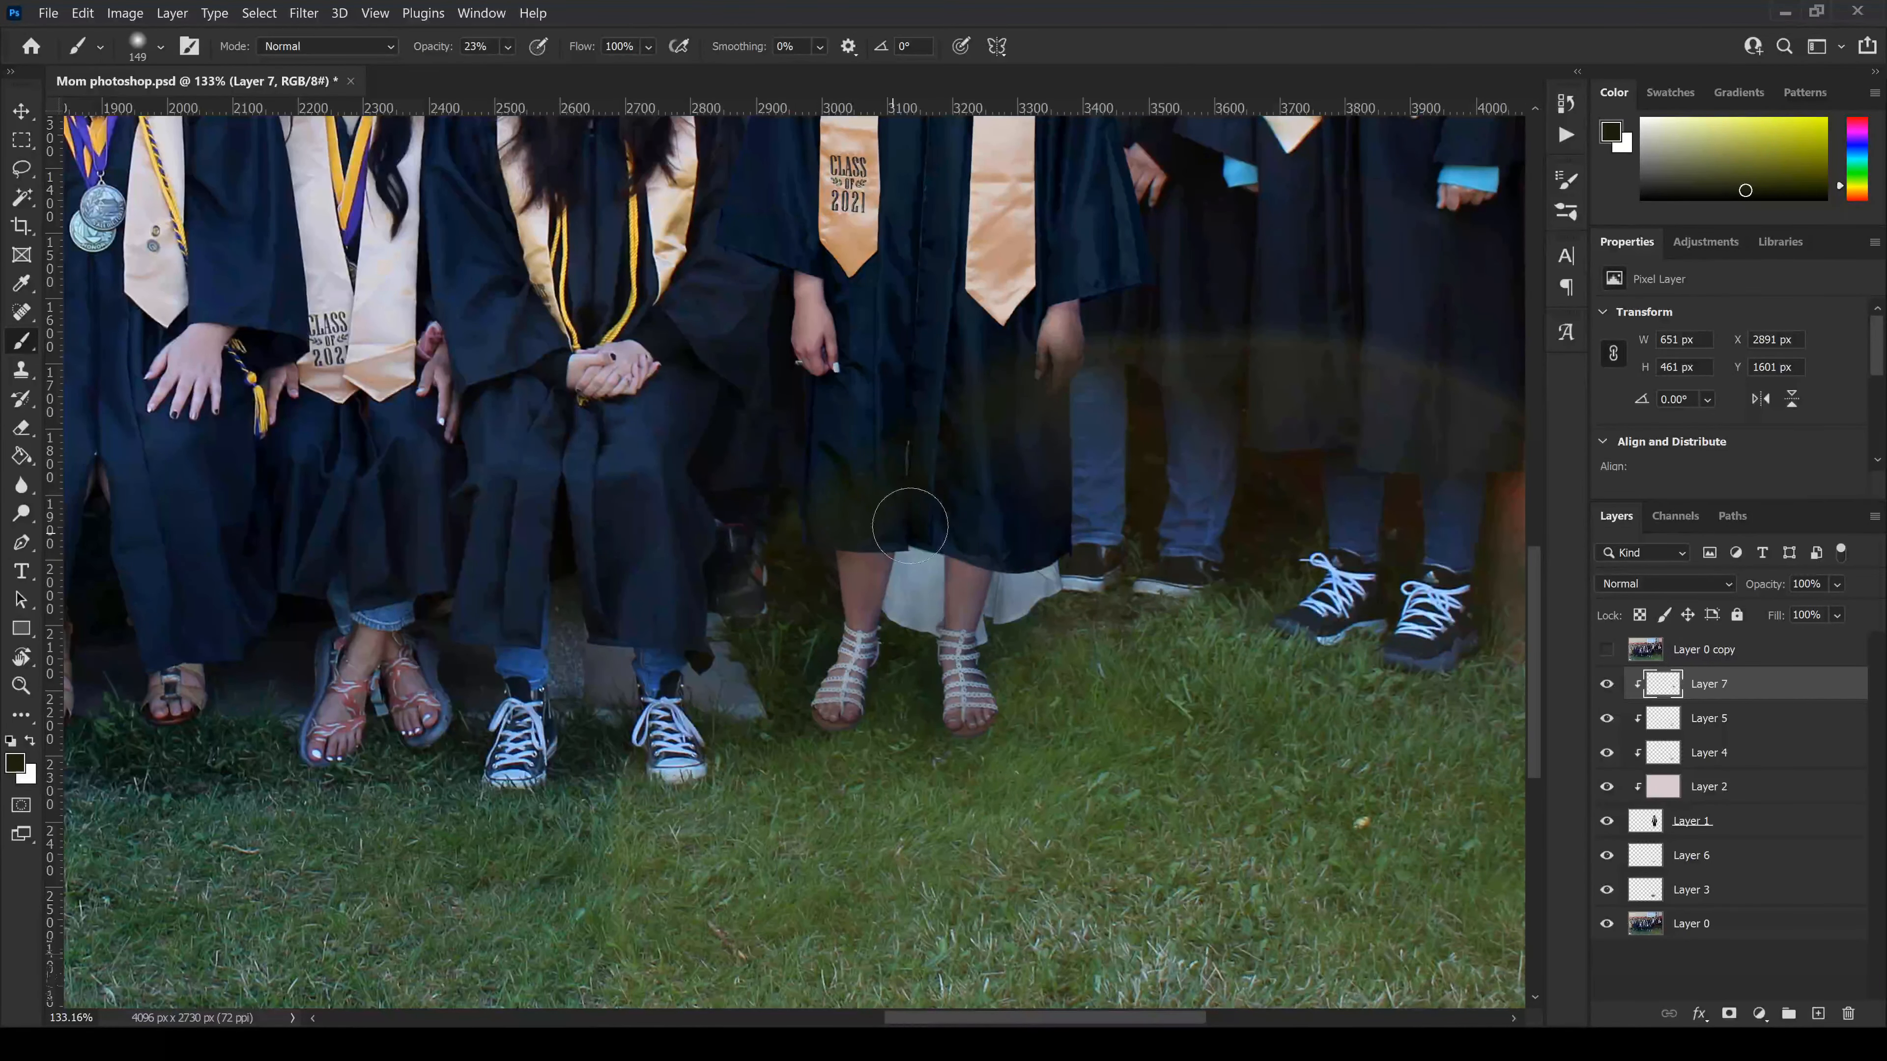
pyautogui.click(160, 46)
pyautogui.moveTo(178, 80); pyautogui.dragTo(212, 81)
pyautogui.click(955, 549)
pyautogui.moveTo(1016, 563)
pyautogui.mouseDown()
pyautogui.moveTo(1037, 679)
pyautogui.moveTo(930, 659)
pyautogui.moveTo(1180, 627)
pyautogui.moveTo(1046, 478)
pyautogui.moveTo(895, 595)
pyautogui.mouseUp()
pyautogui.scroll(-5, 1222, 715)
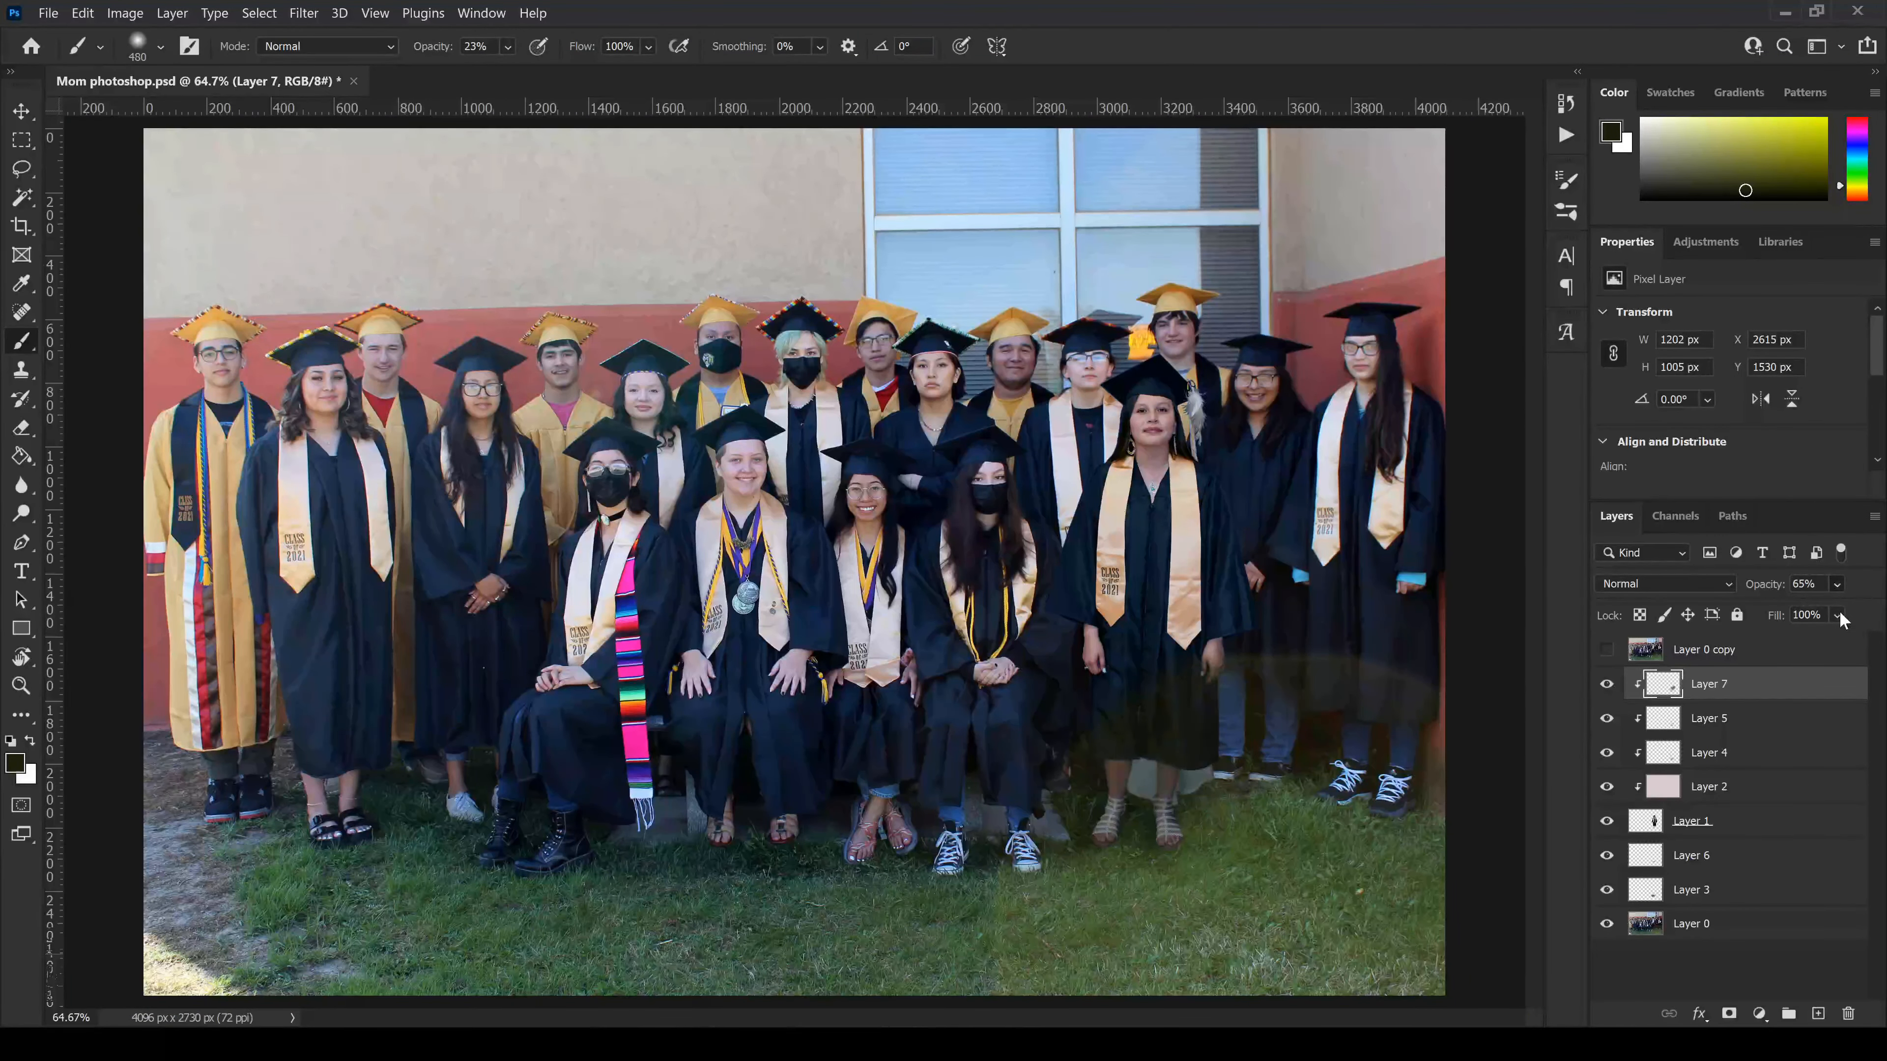
# - Erase Layer 7's haze around the cutout's legs with a 275 px eraser and set the eraser opacity to 26%
pyautogui.press('e')
pyautogui.click(161, 46)
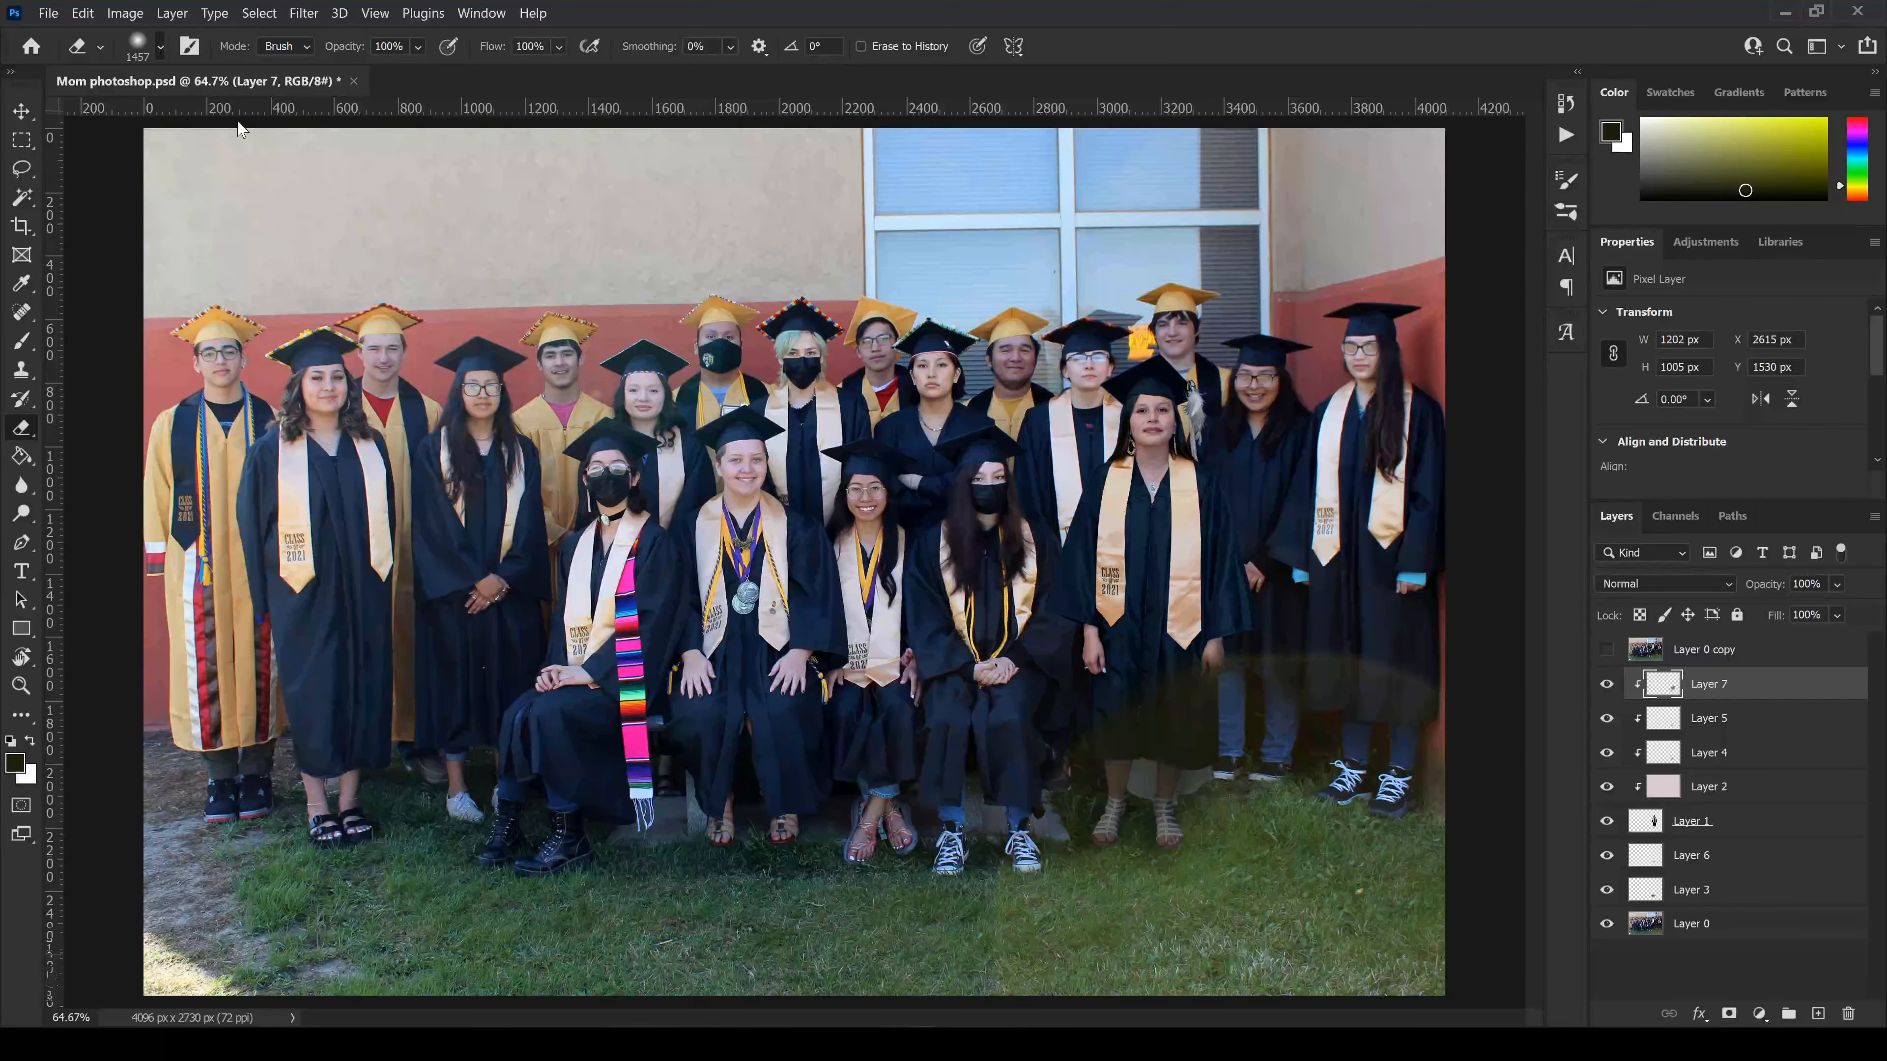
pyautogui.moveTo(237, 121); pyautogui.dragTo(195, 122)
pyautogui.moveTo(1229, 743)
pyautogui.mouseDown()
pyautogui.moveTo(1189, 781)
pyautogui.moveTo(1099, 773)
pyautogui.moveTo(1147, 803)
pyautogui.mouseUp()
pyautogui.click(417, 46)
pyautogui.click(407, 74)
pyautogui.scroll(-2, 1289, 777)
# - Compare the finished composite with Layer 7's haze and with the original group picture by toggling their visibility
pyautogui.press('v')
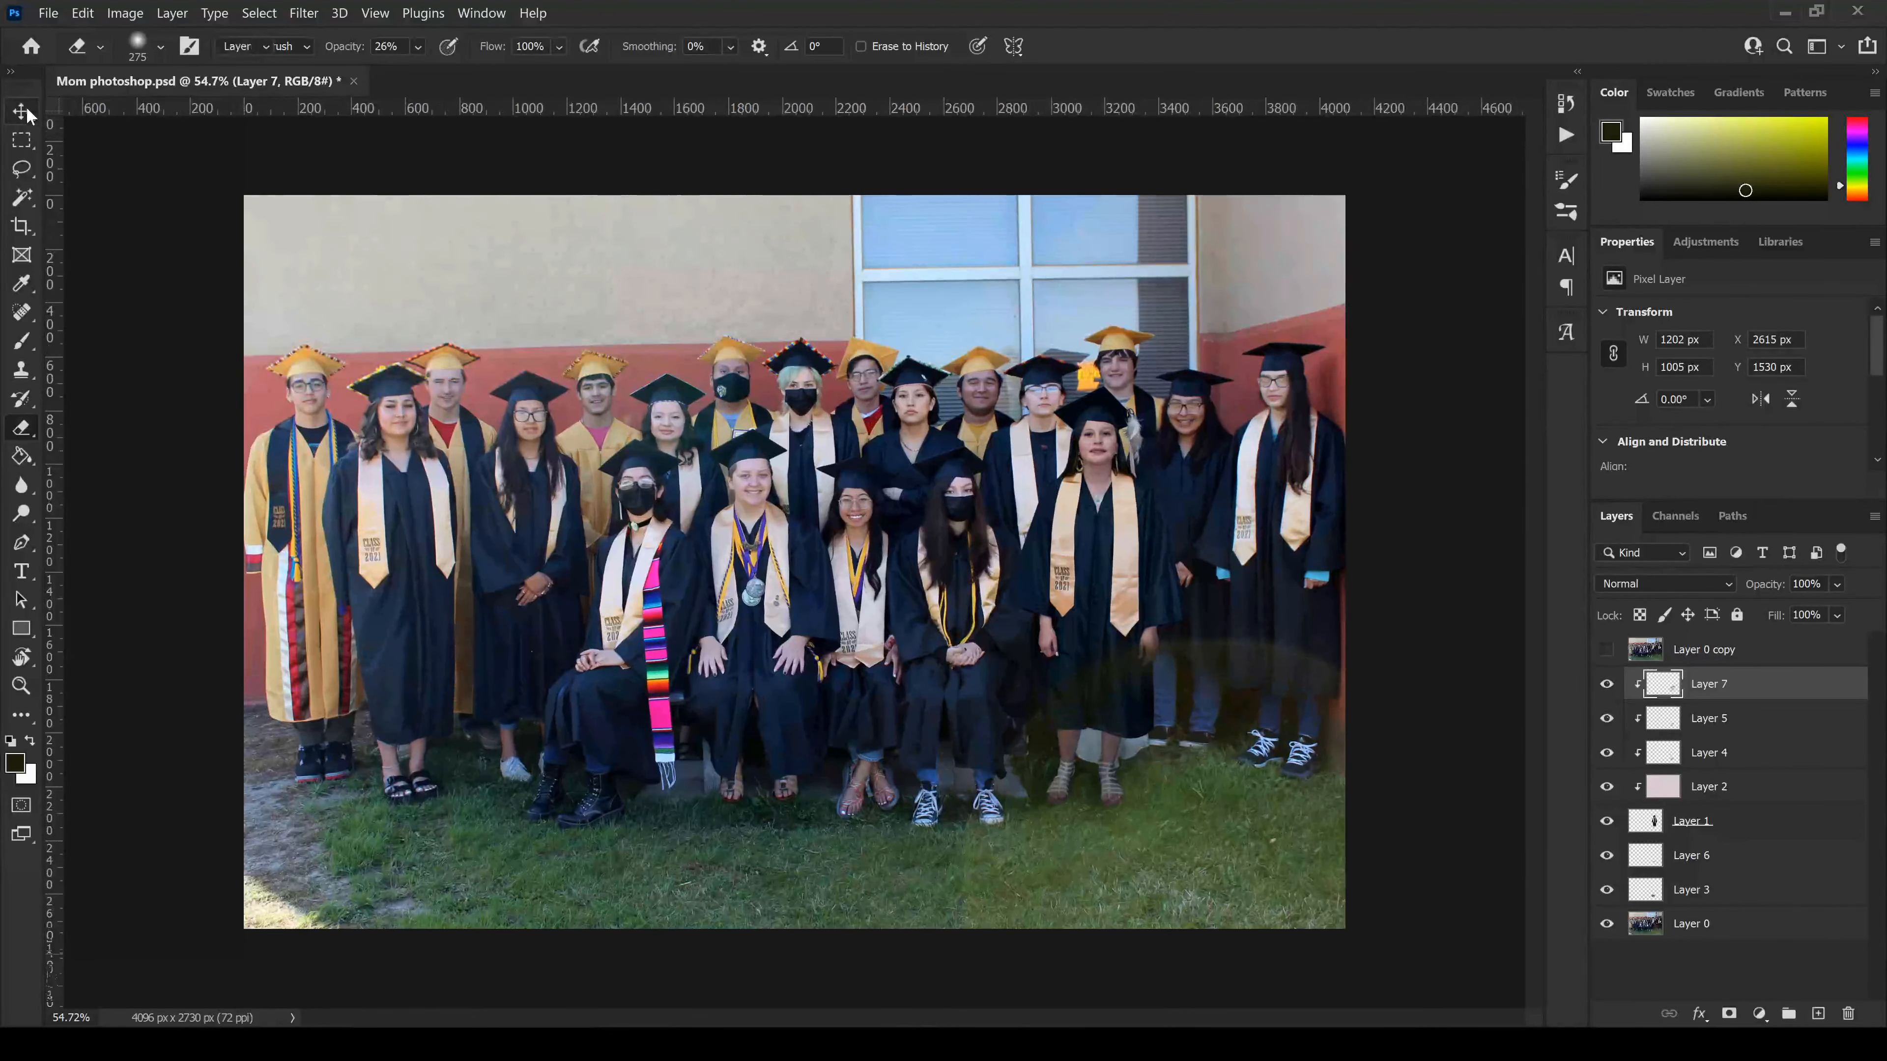
pyautogui.click(1601, 684)
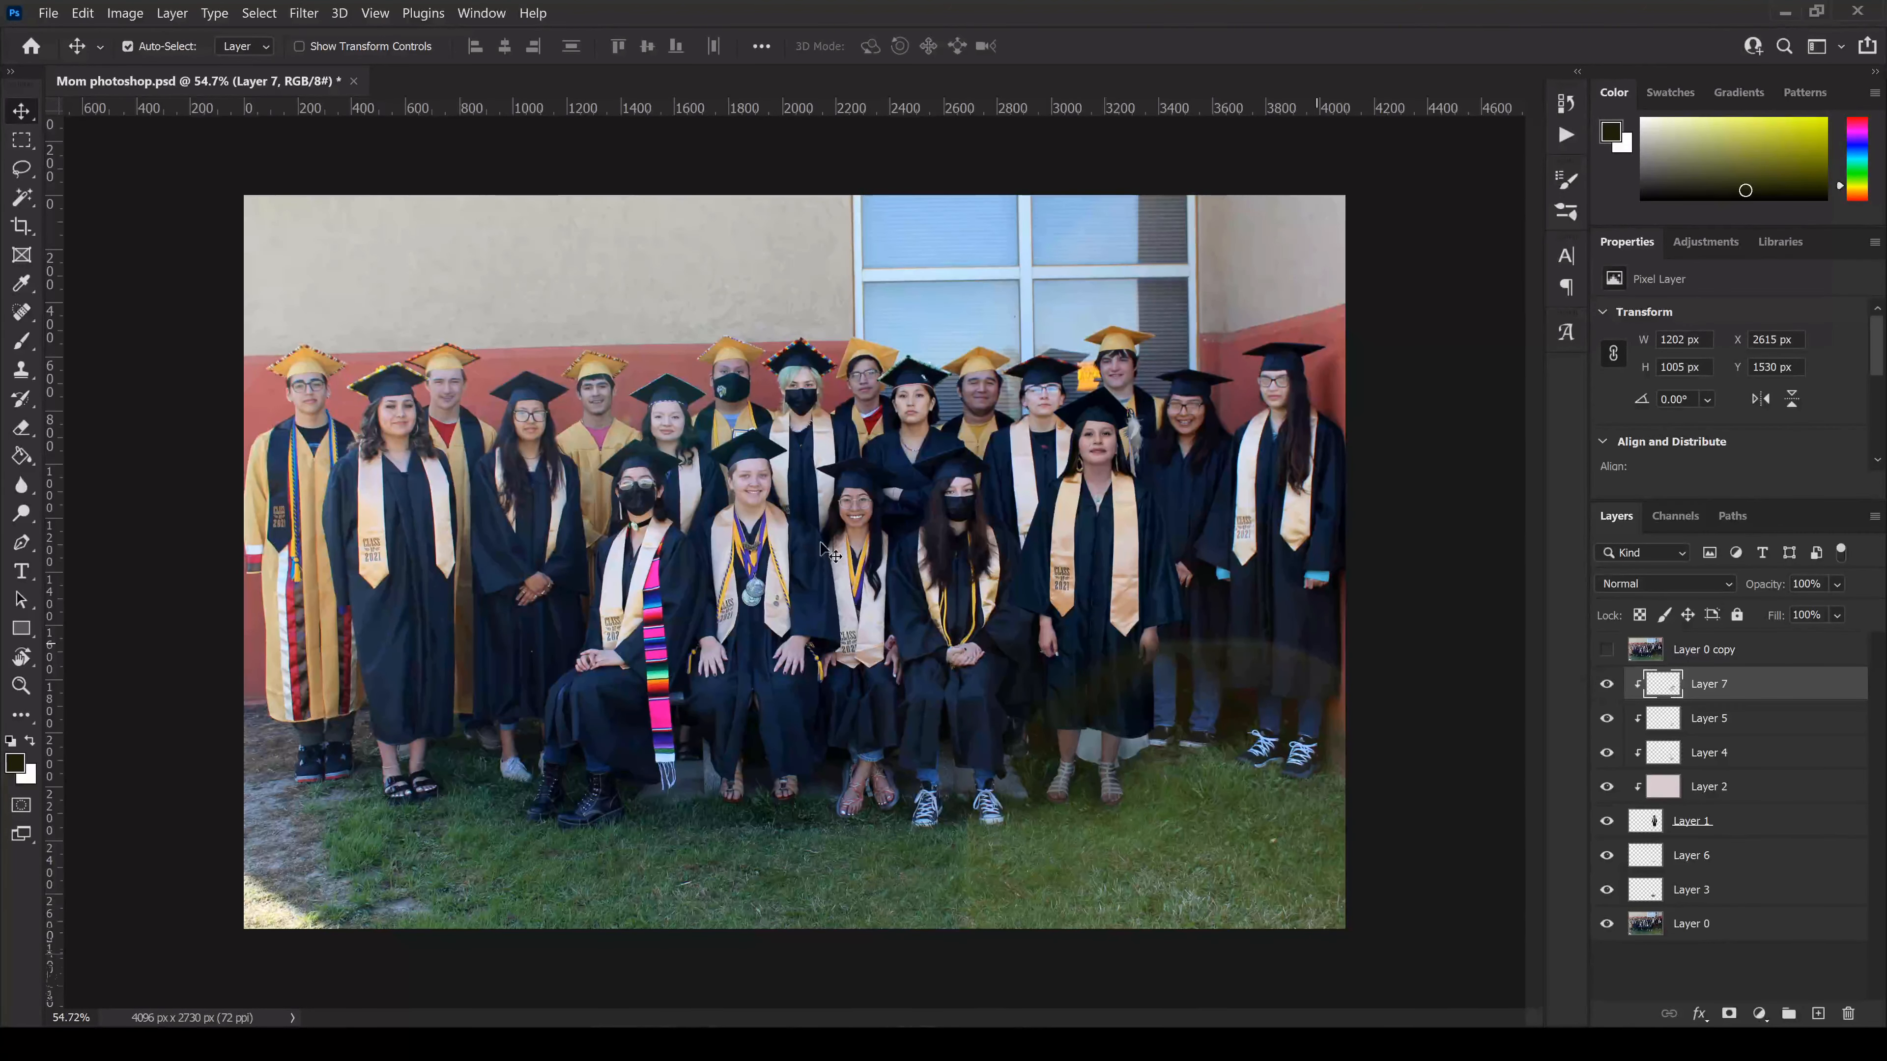
pyautogui.click(1606, 651)
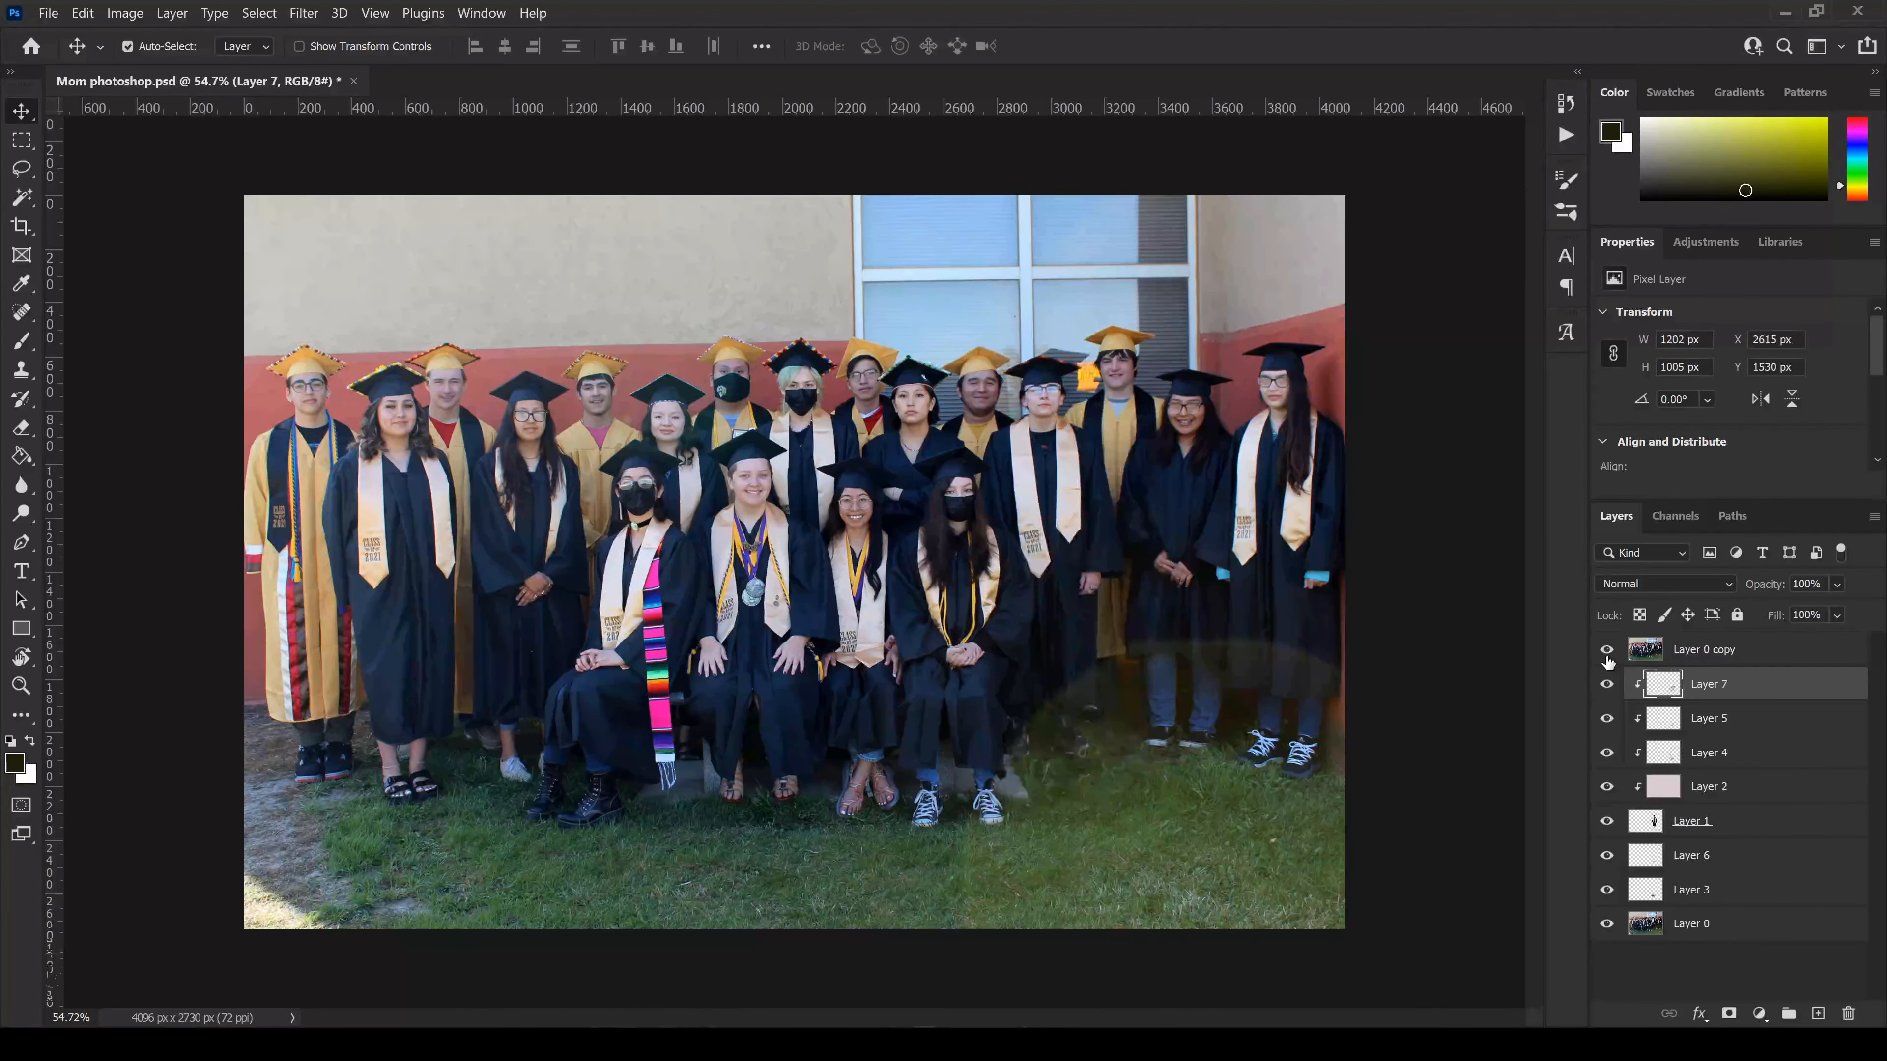
pyautogui.click(1606, 651)
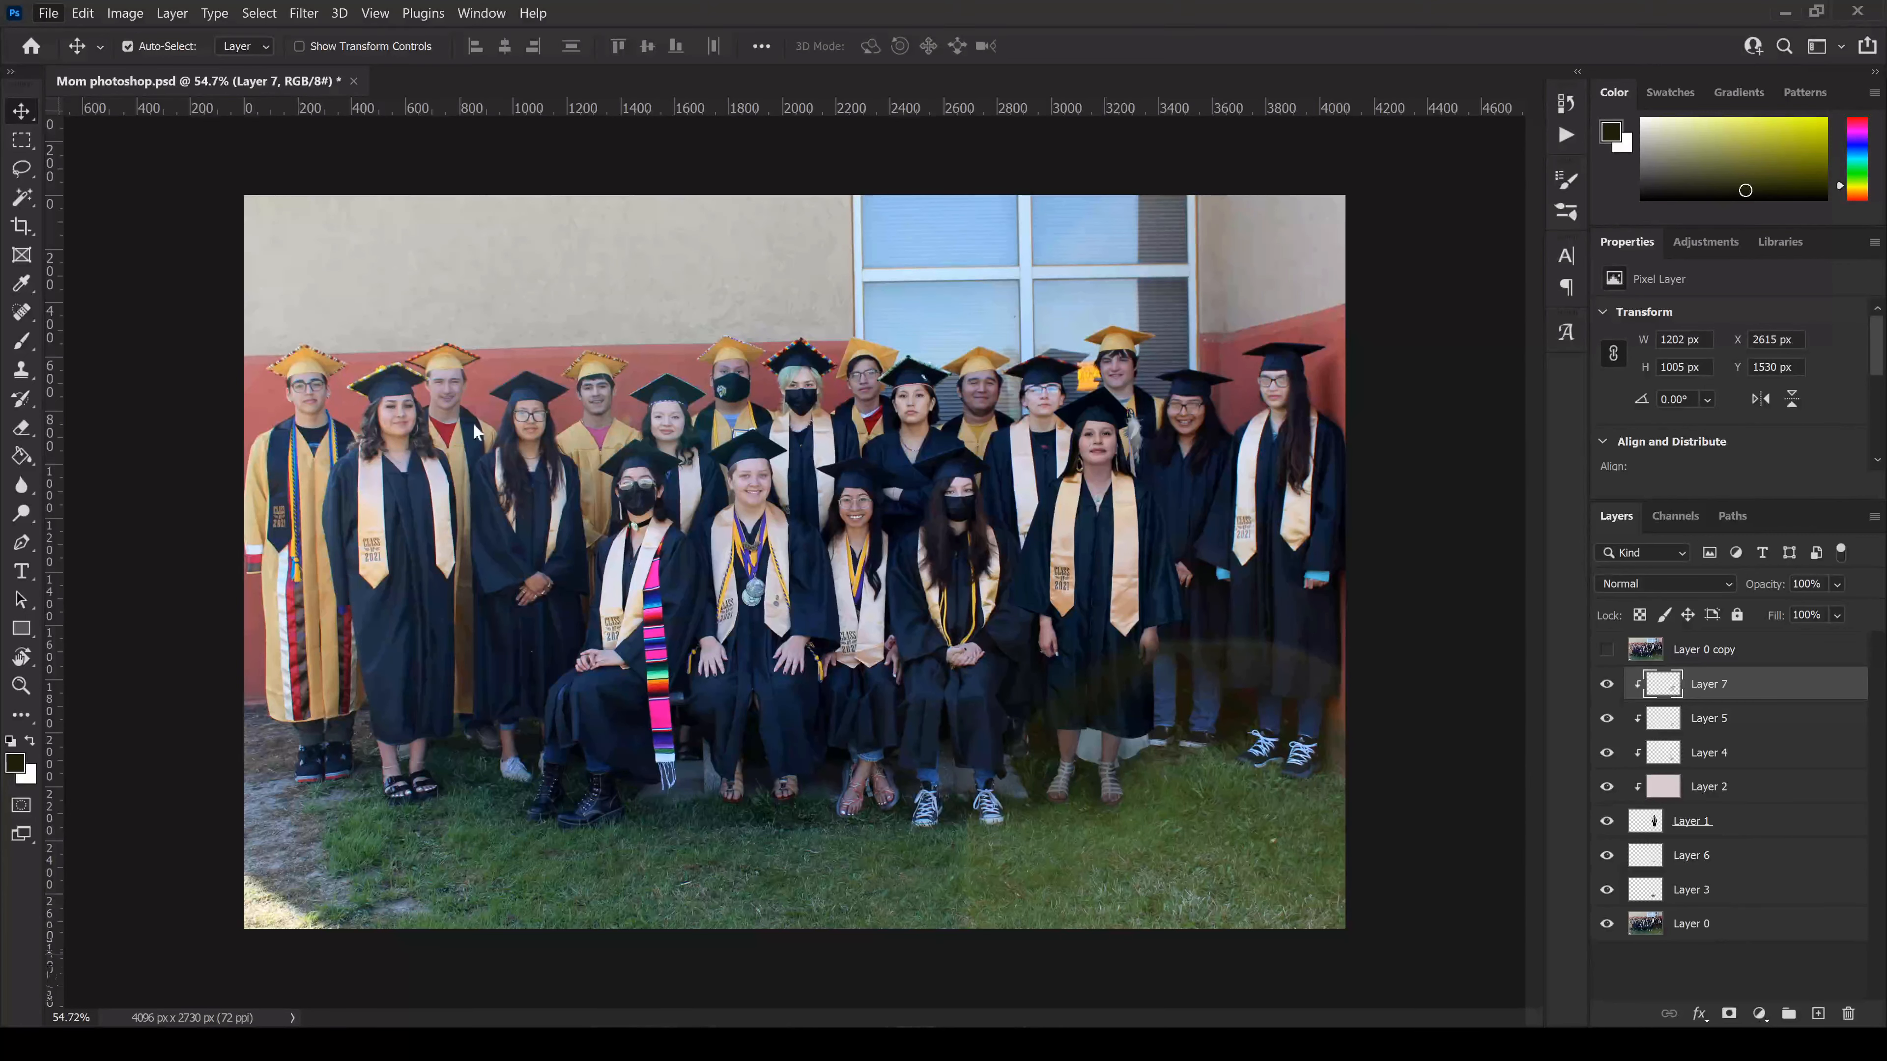